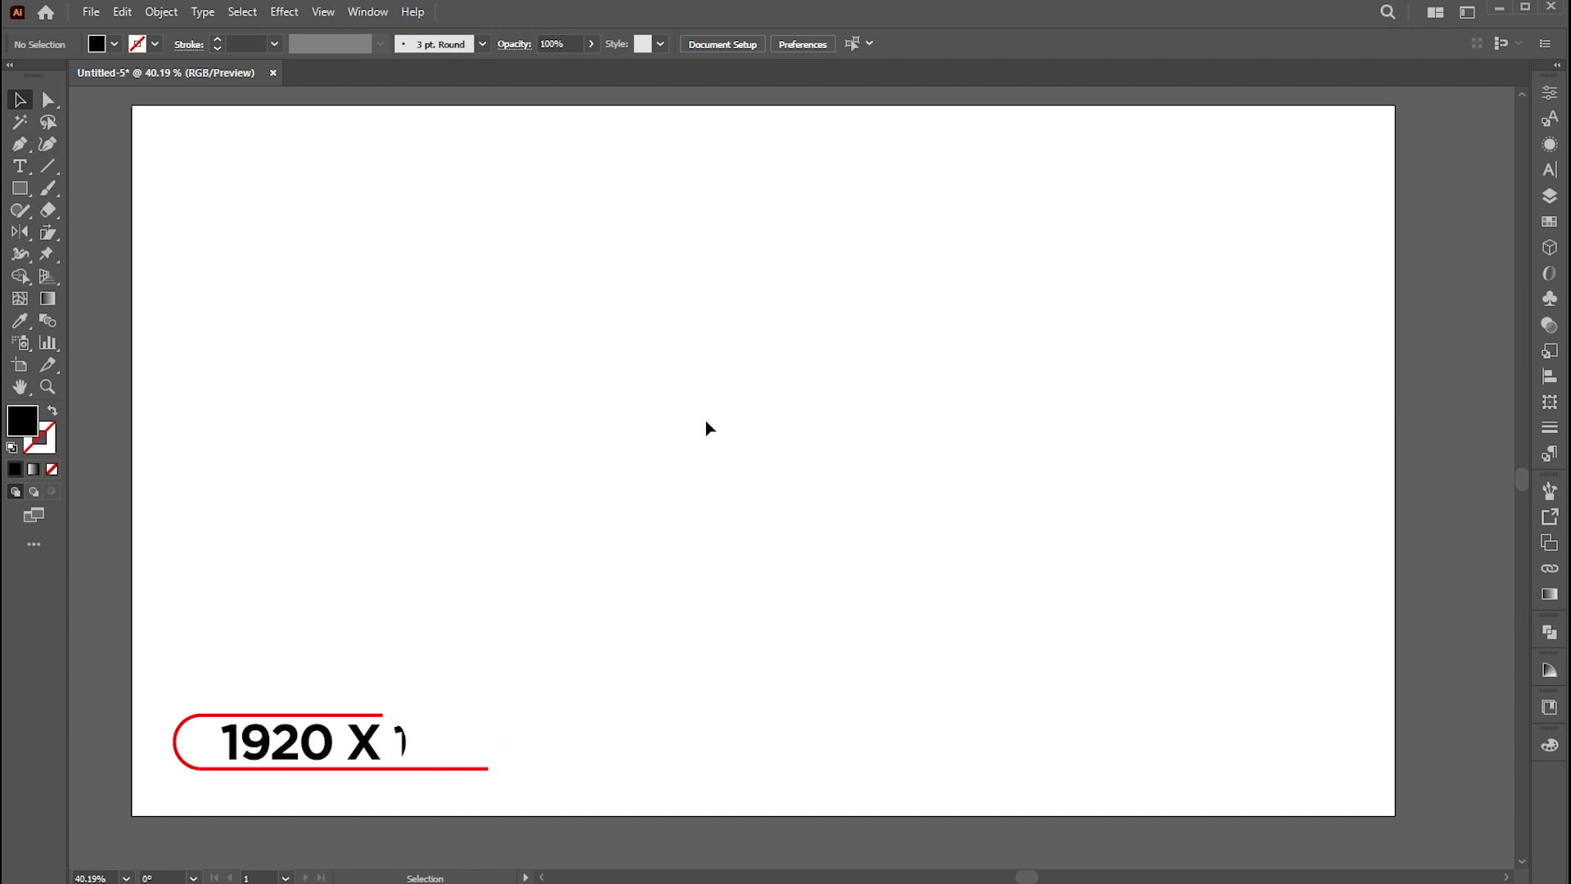
Add the letter "T" as text on the artboard and set its font size to 80 pt
click(32, 152)
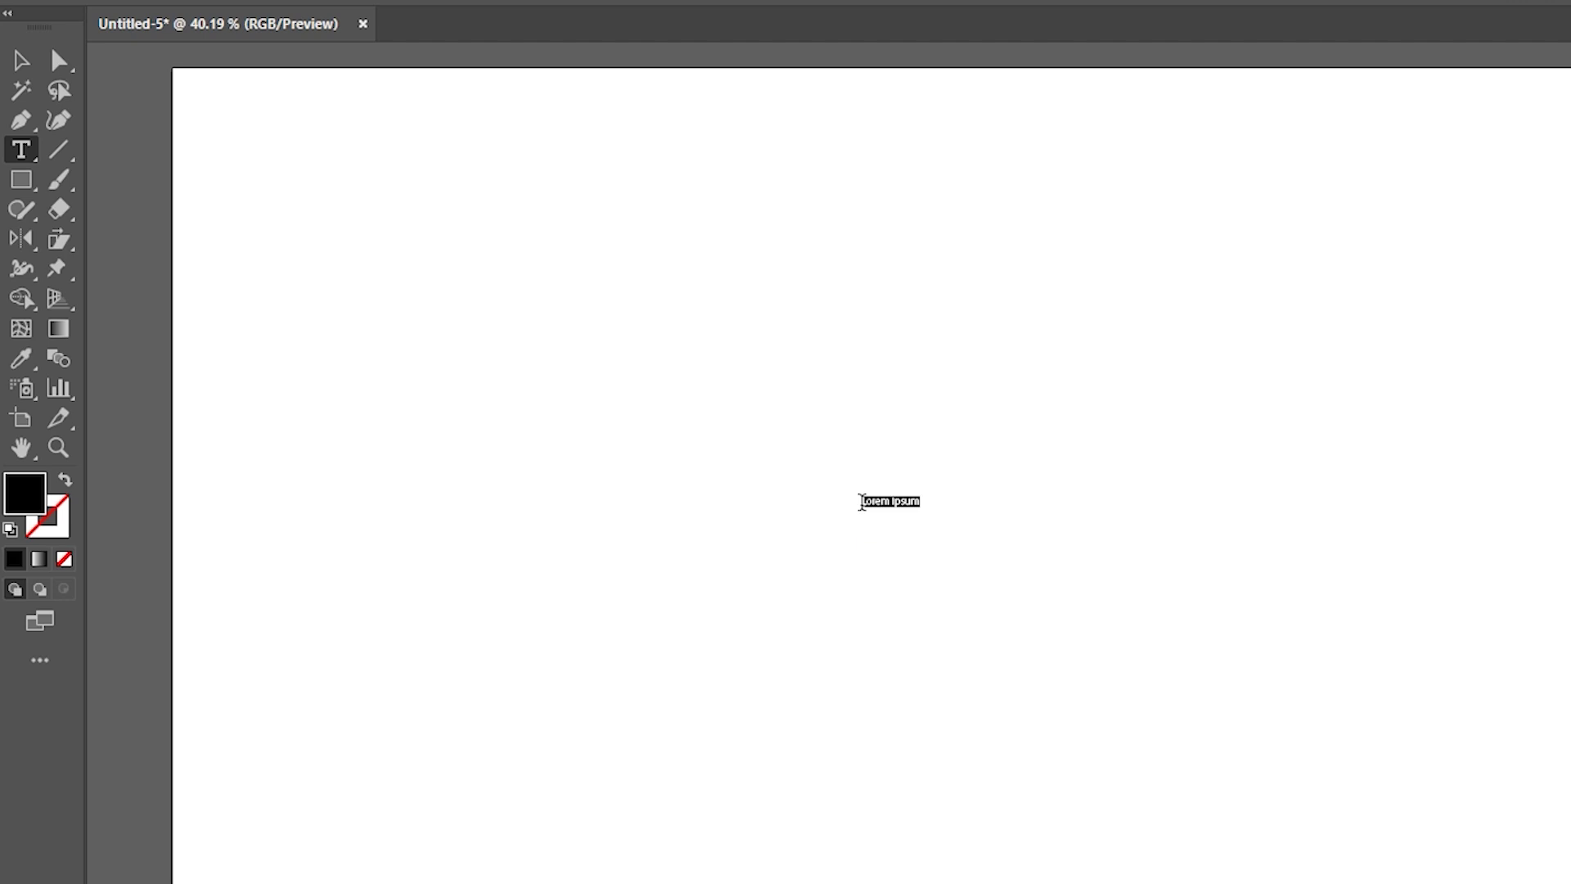
key(ctrl+a)
drag(1204, 58, 1107, 57)
text(80)
key(Return)
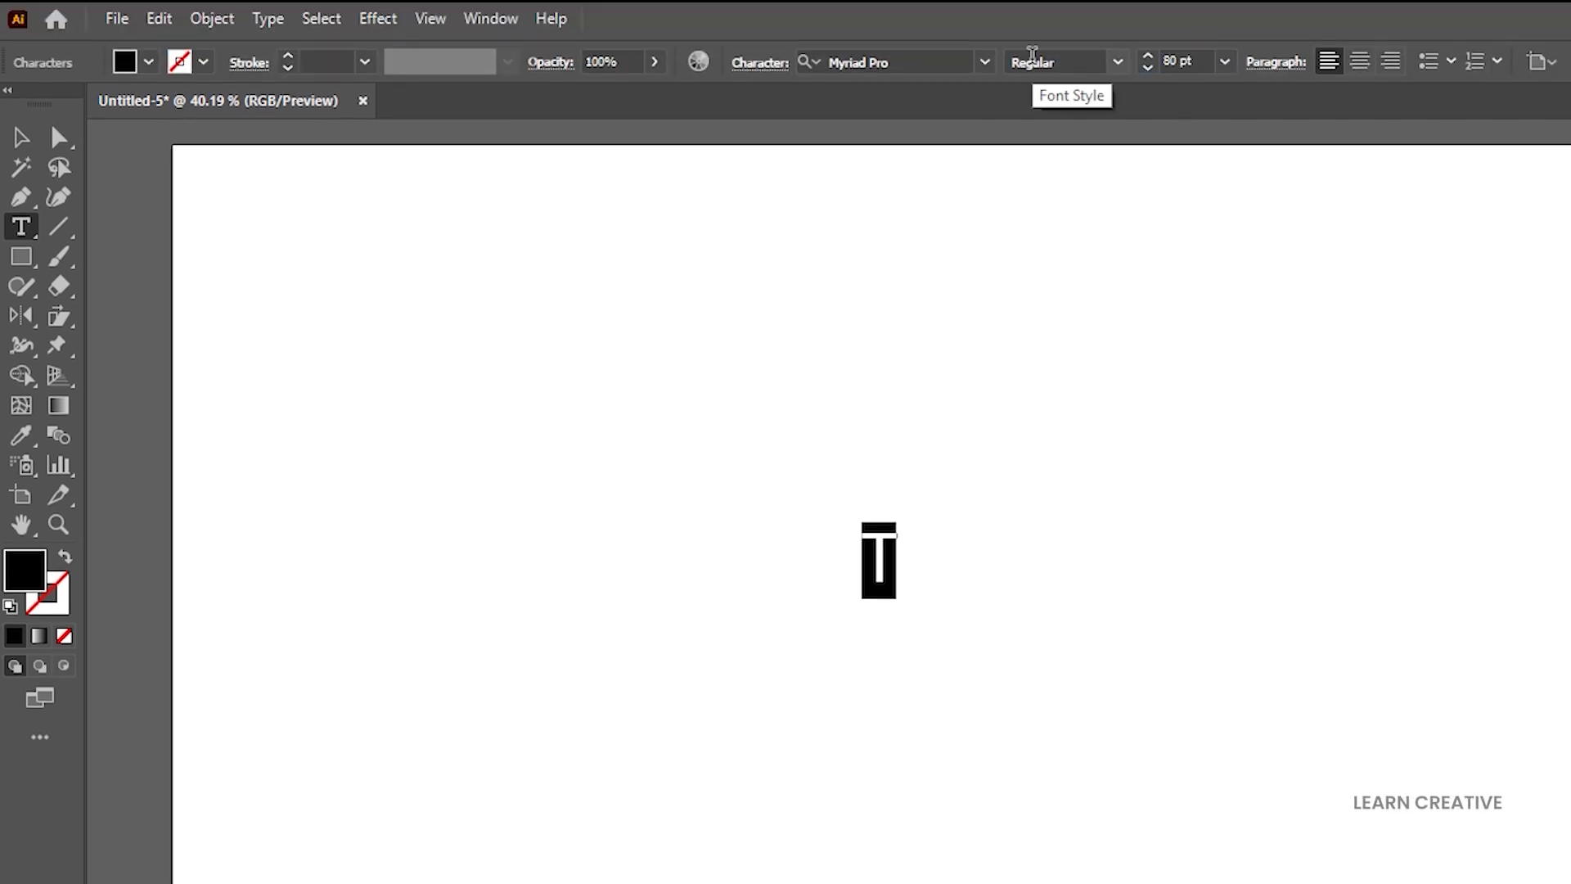
Set the font of the letter T to Gotham Ultra
click(857, 62)
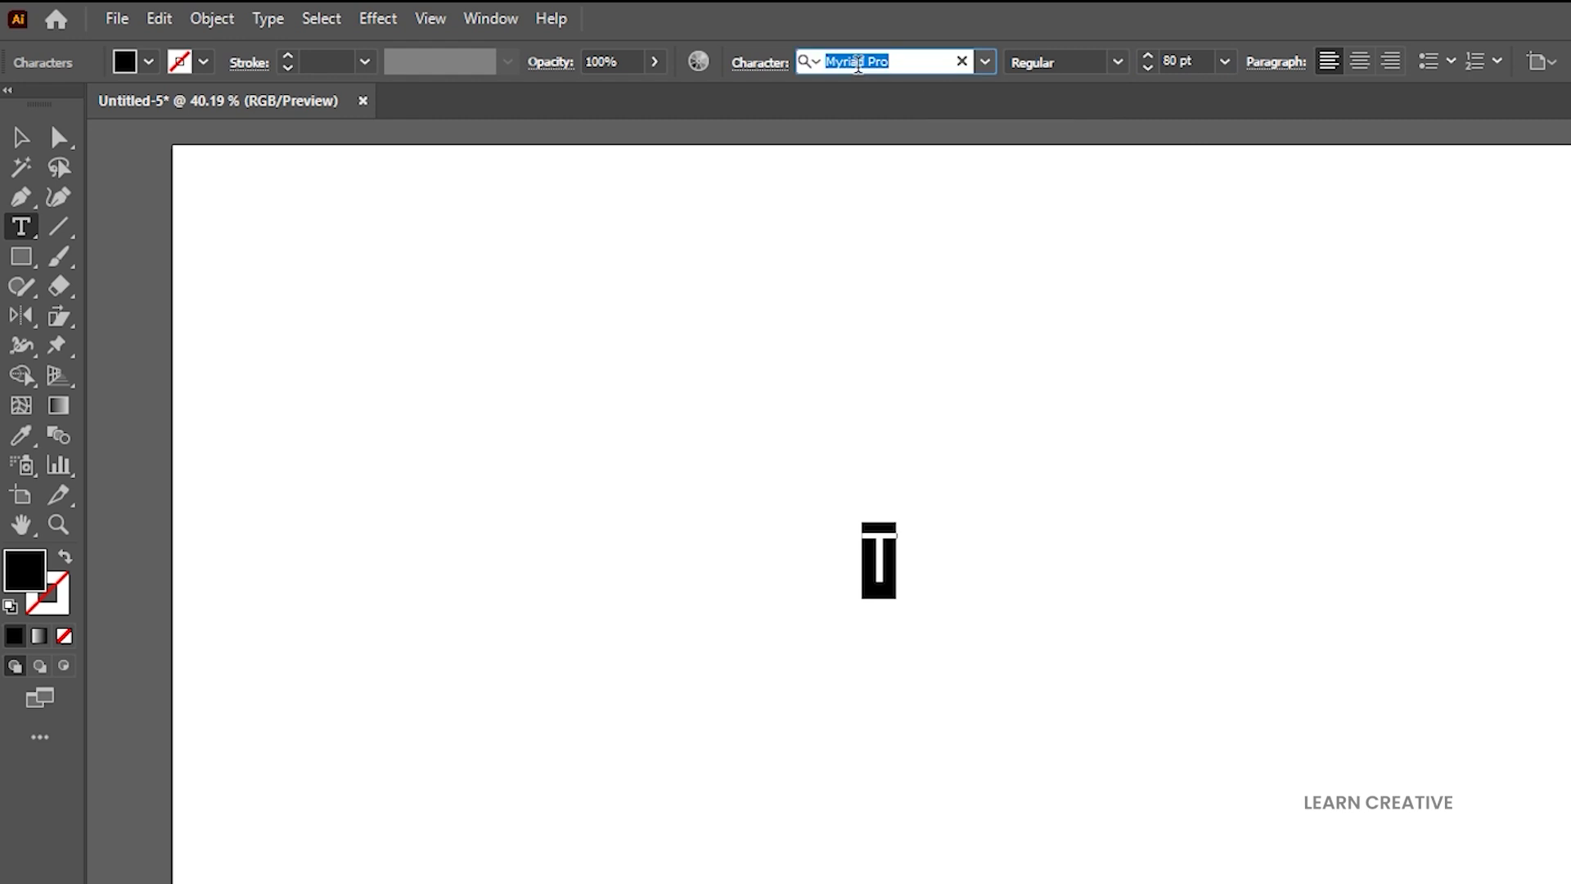
text(gotha)
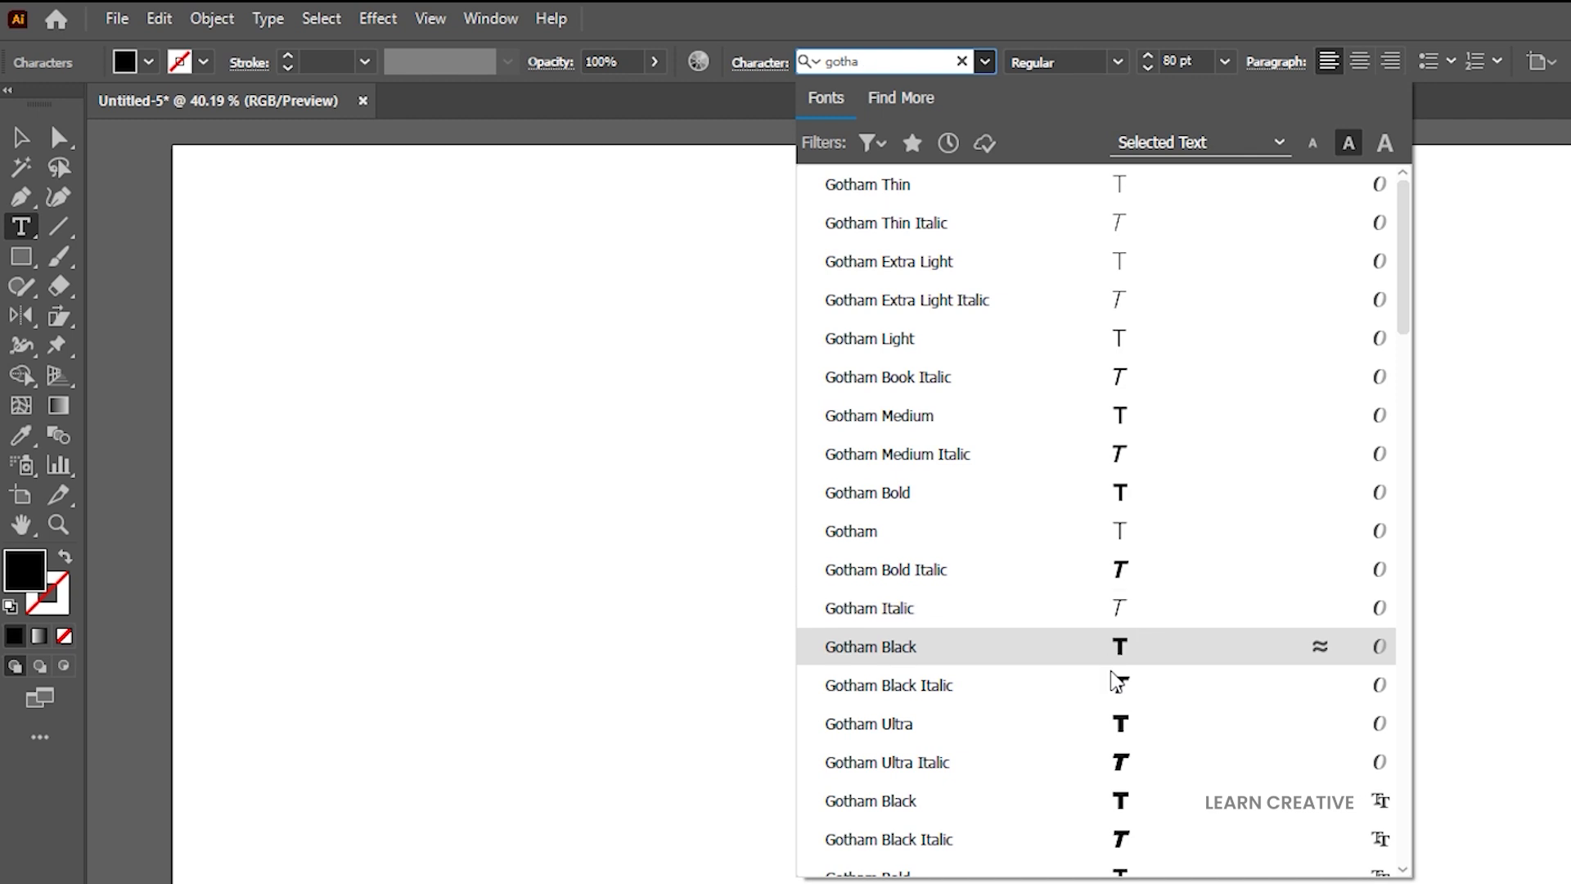
click(1121, 724)
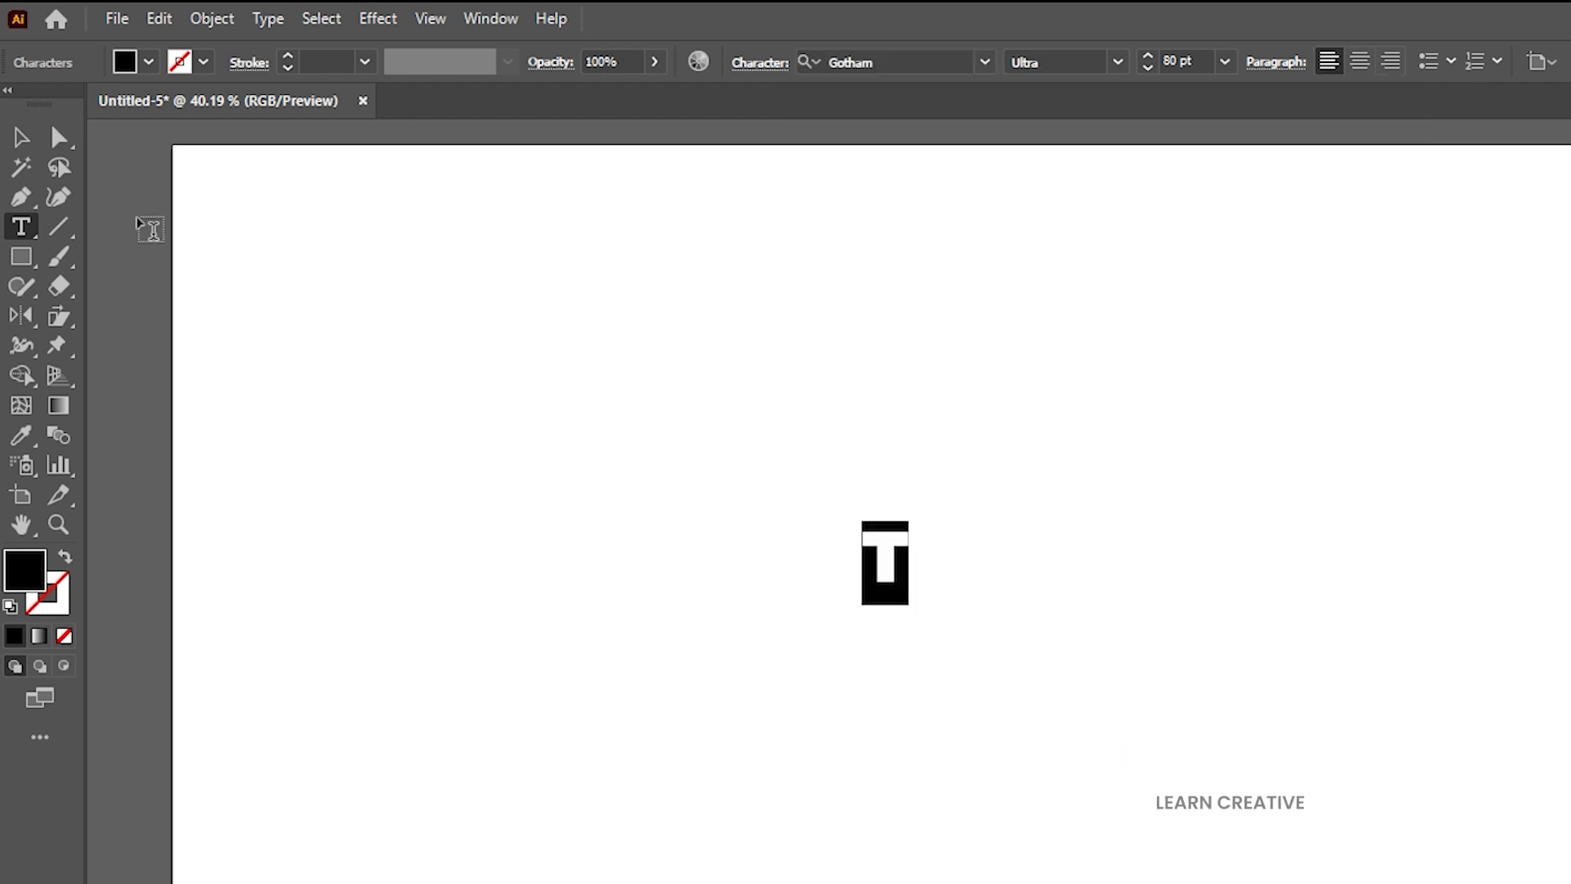
Enlarge the letter T to about 778 pt and change its font style to Black
click(21, 138)
drag(909, 564, 921, 663)
drag(1115, 674, 1133, 692)
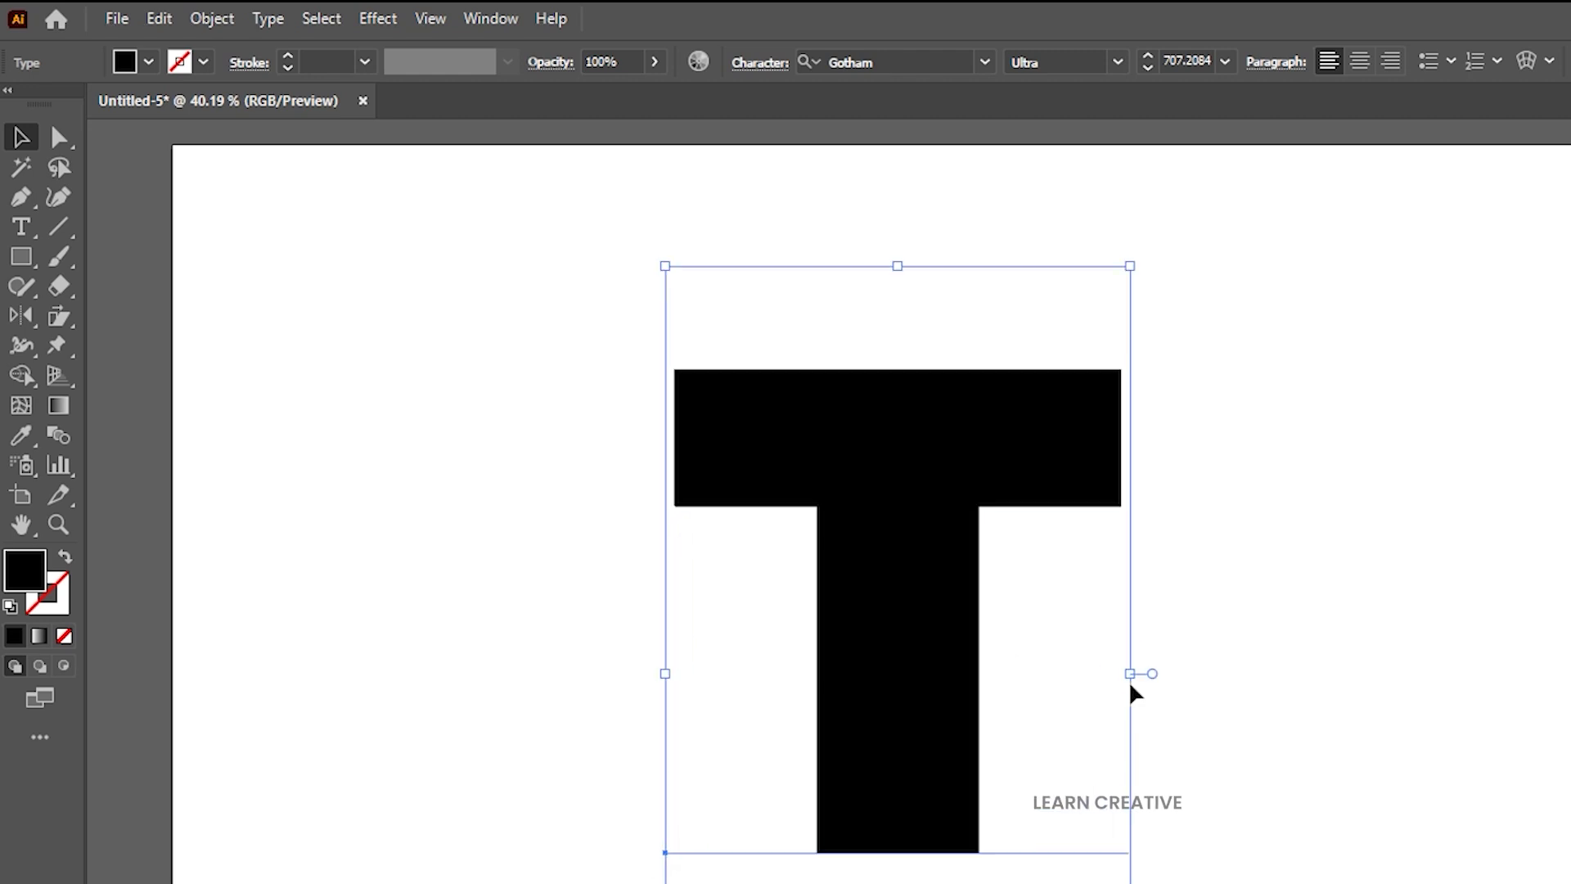
click(1113, 62)
click(1064, 427)
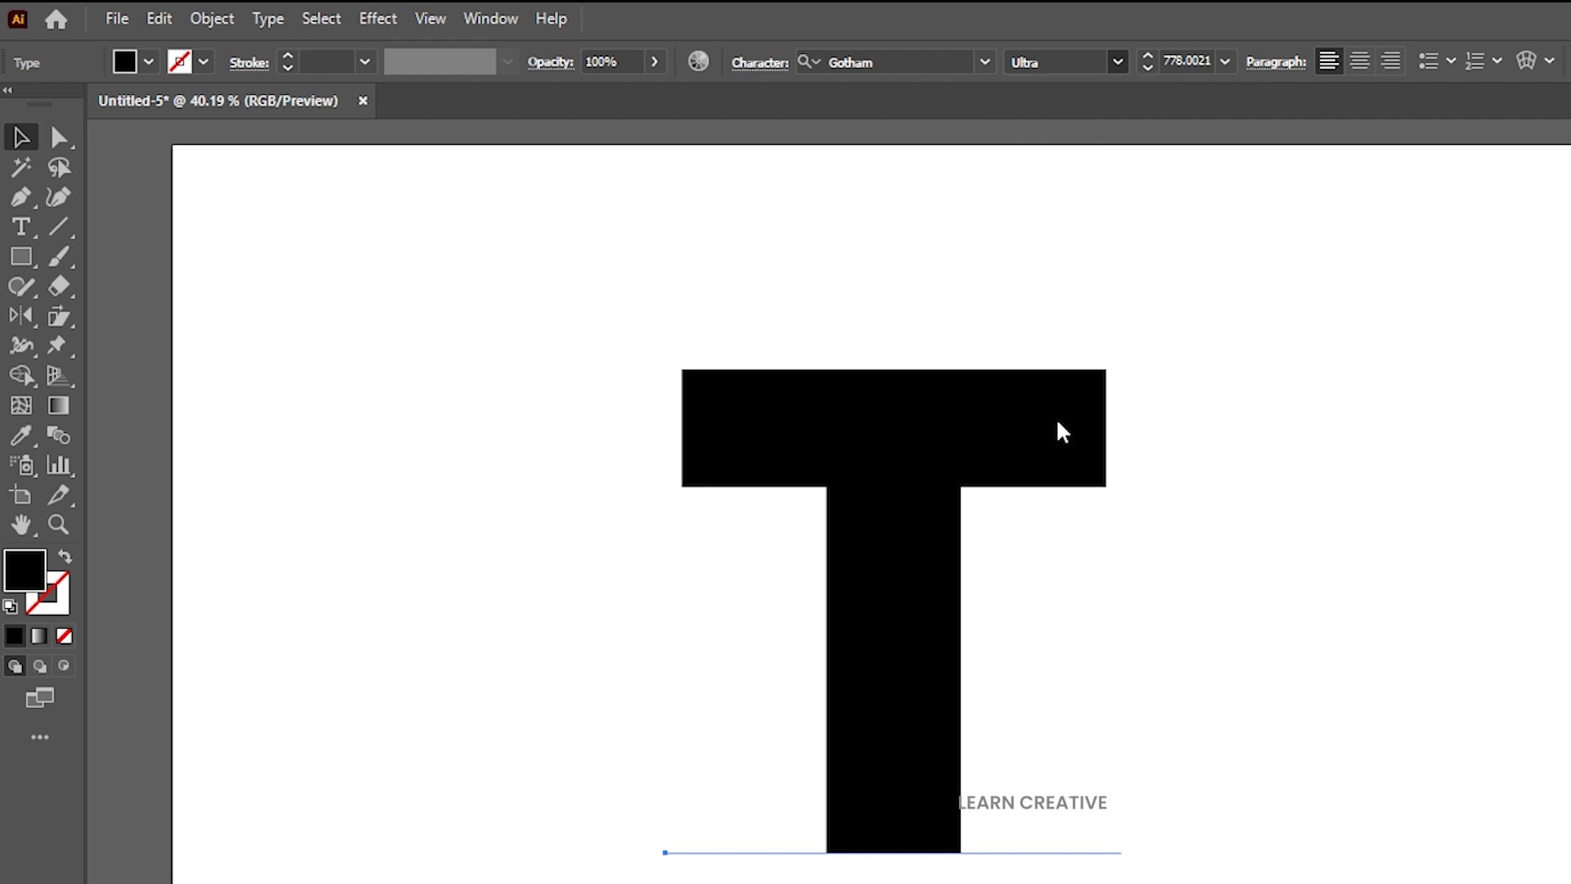
Duplicate the T onto the empty canvas to the left of the artboard, level with the original
key(ctrl+space)
drag(1209, 467, 1040, 474)
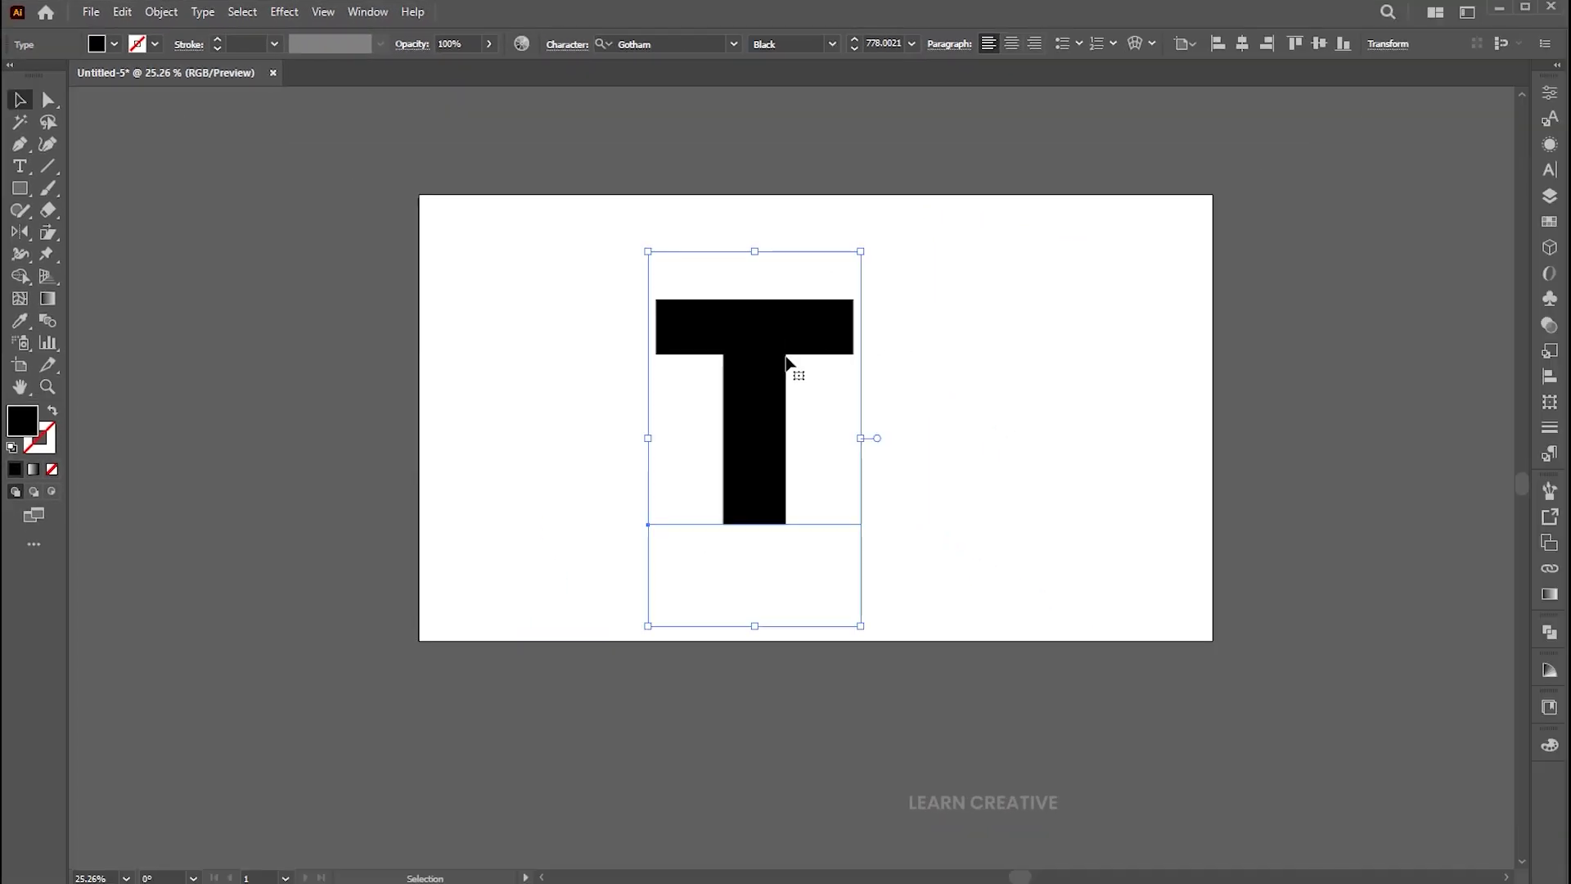
drag(787, 363, 288, 336)
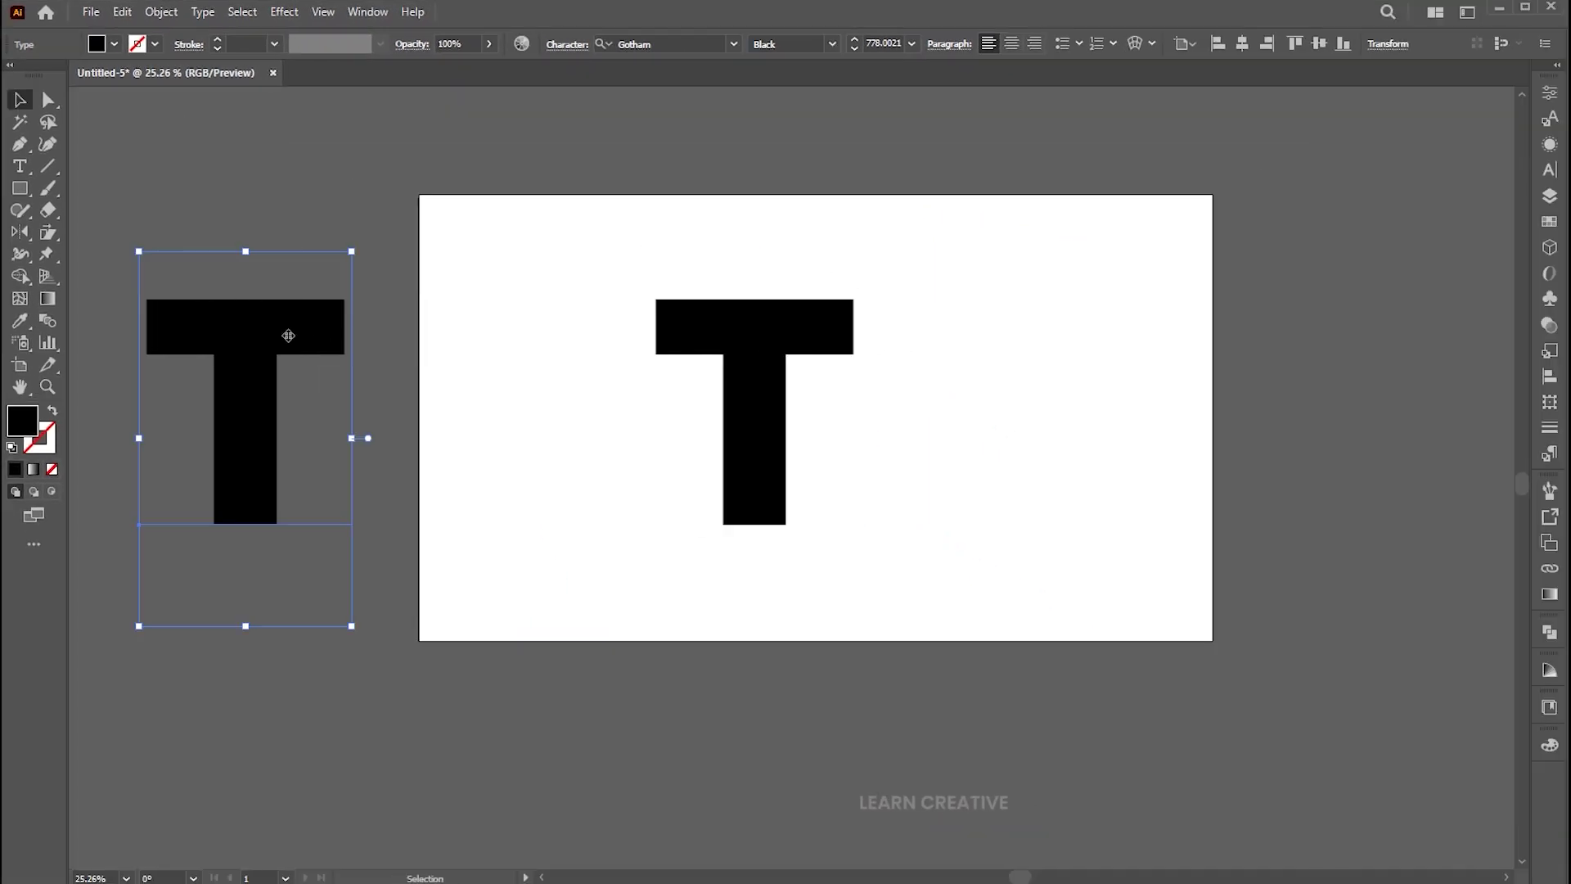
Convert the T on the artboard to outlines and deselect it
key(ctrl+space)
drag(818, 354, 881, 348)
click(684, 357)
right_click(689, 331)
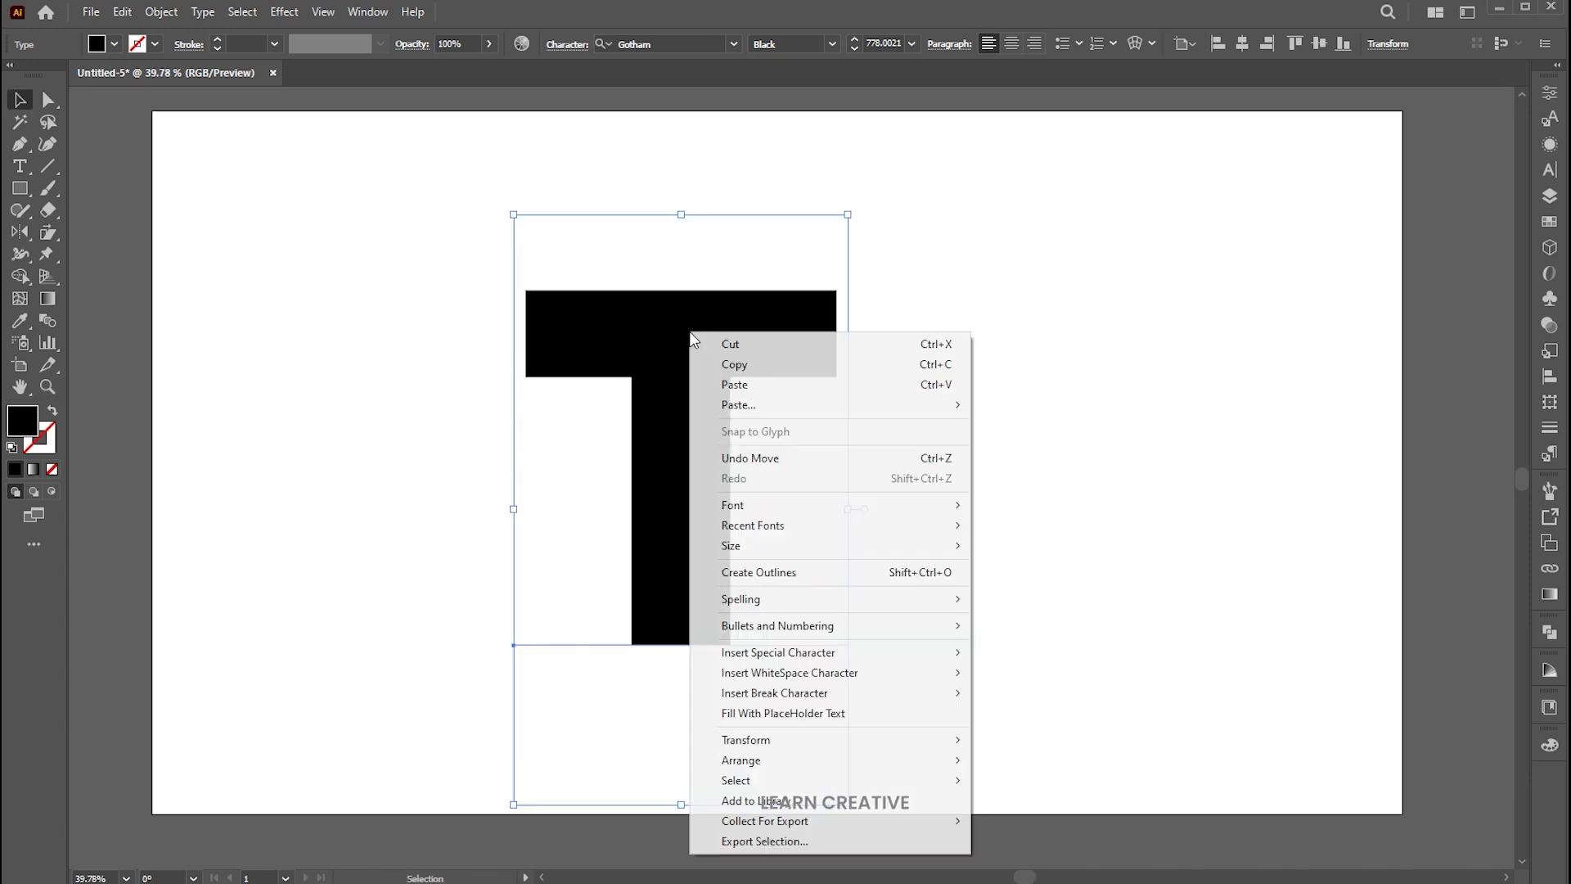
click(780, 570)
click(984, 391)
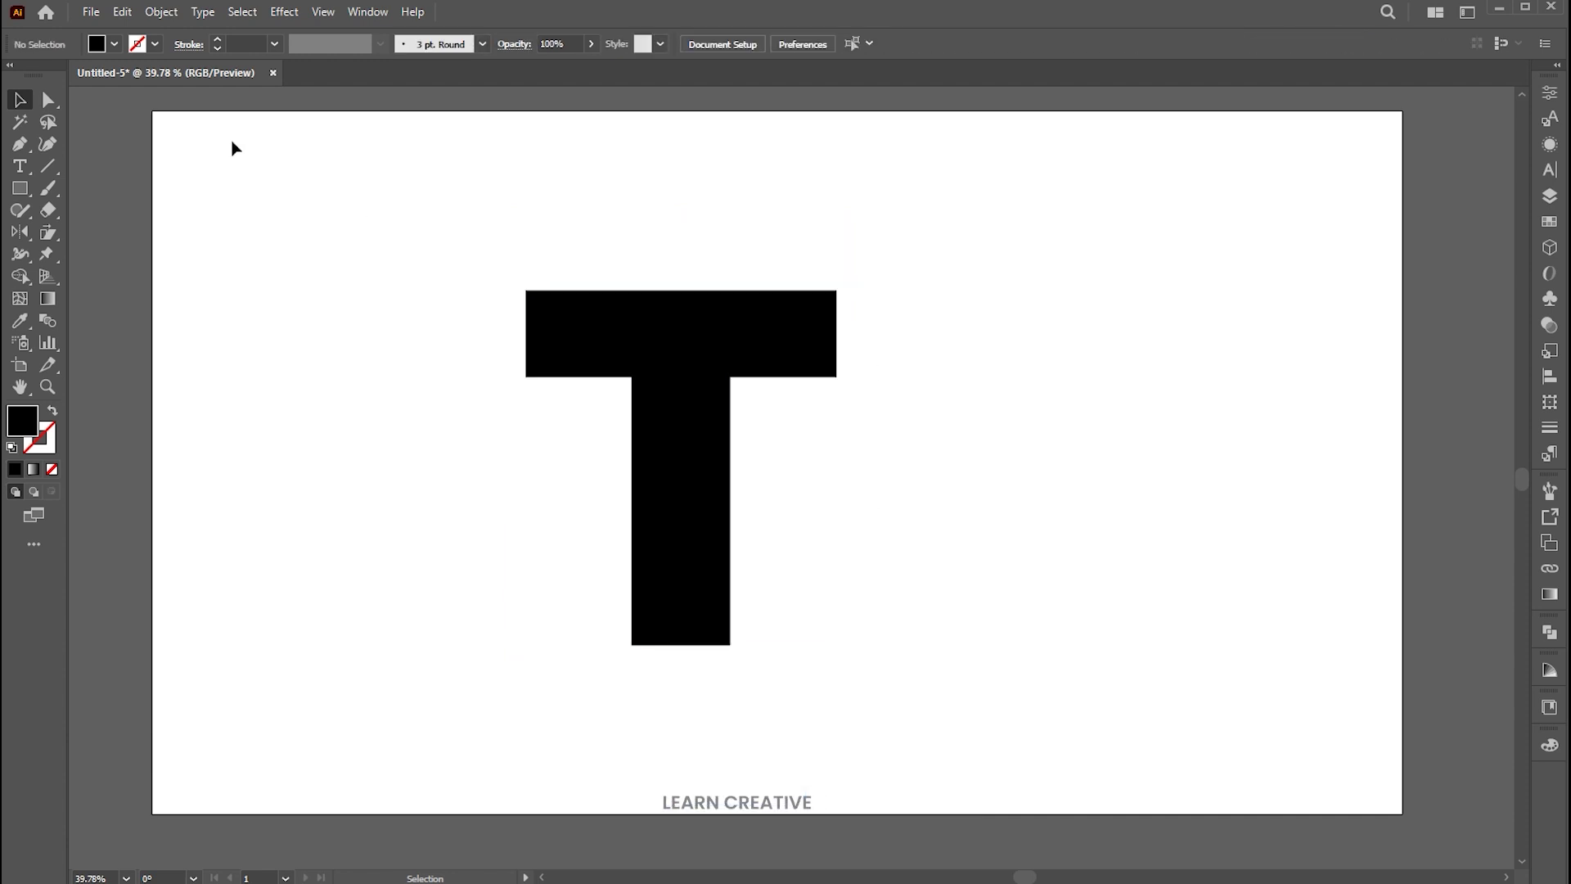
Place the succulent photo on the artboard at about 547 × 829 px, centred over the T
click(92, 14)
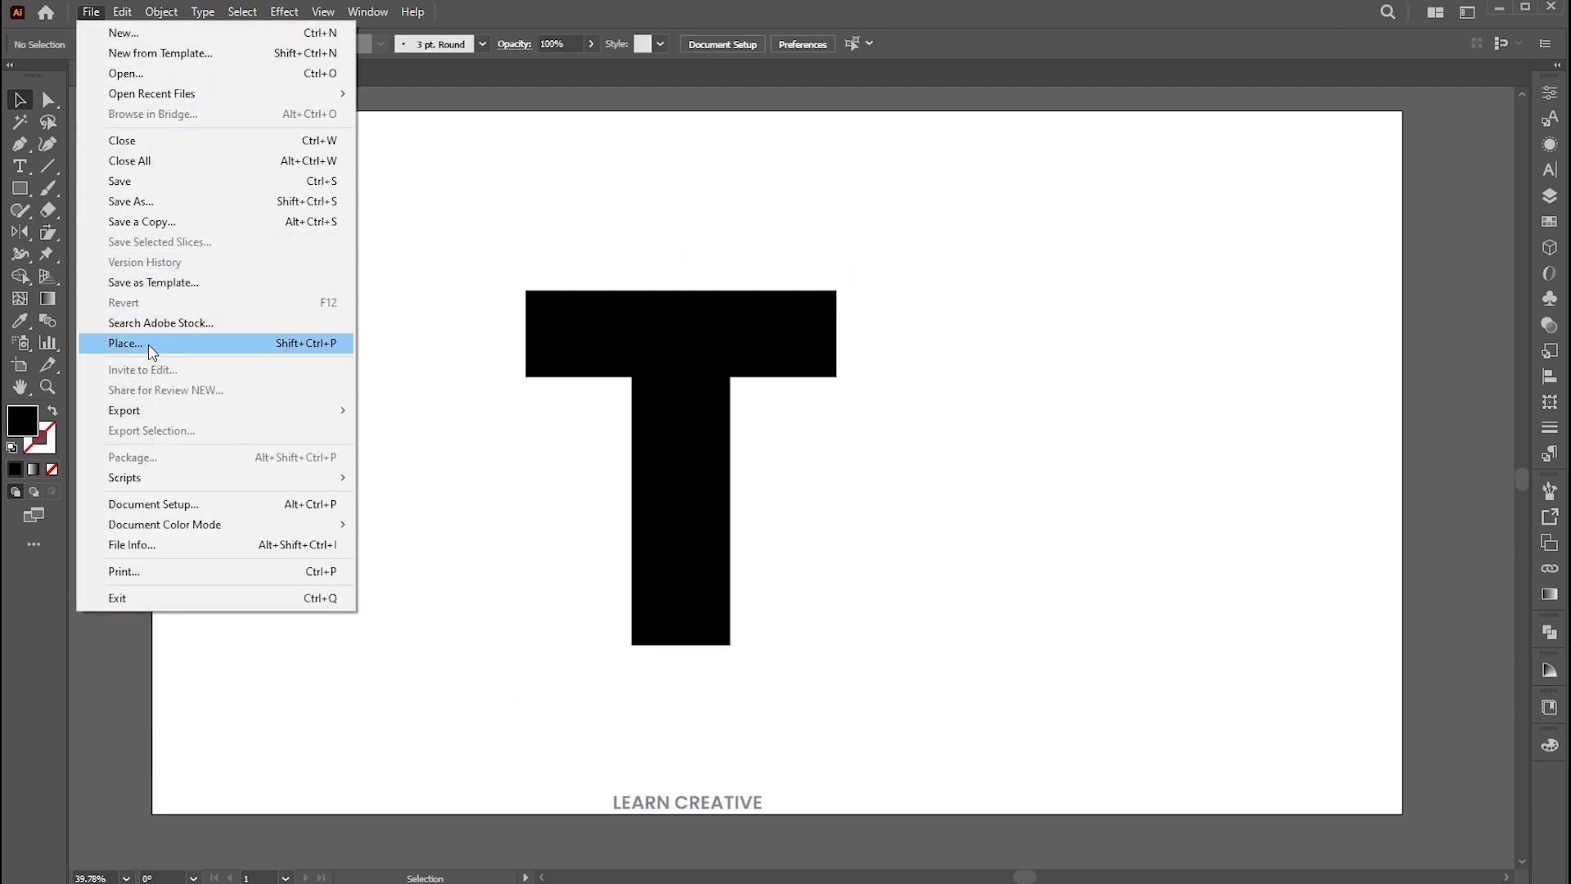
click(114, 341)
click(212, 156)
click(1314, 855)
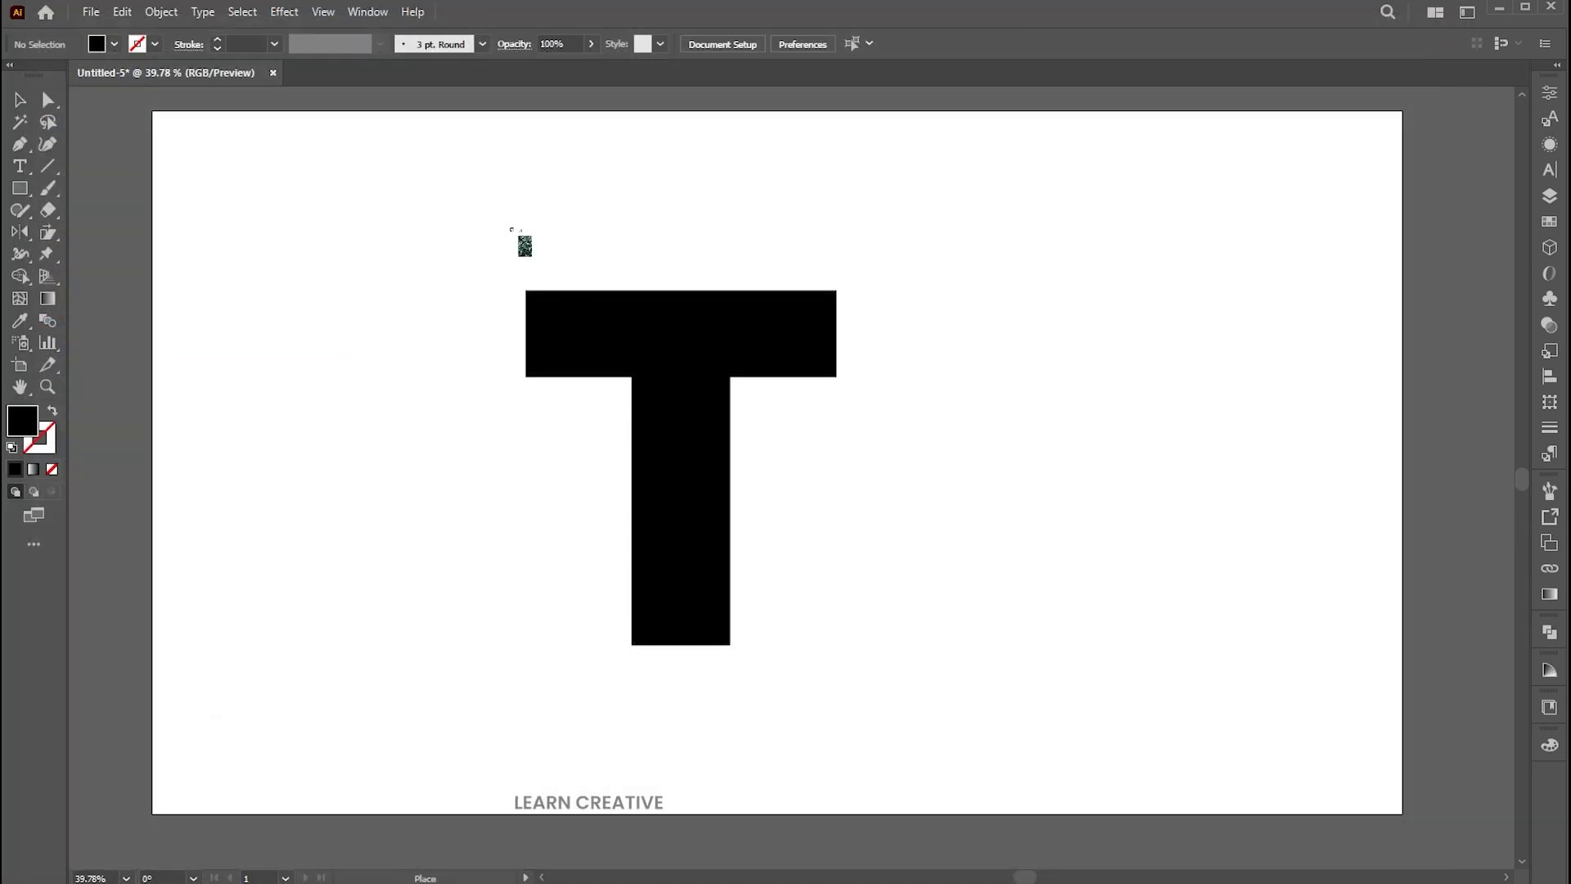
drag(603, 293, 1006, 733)
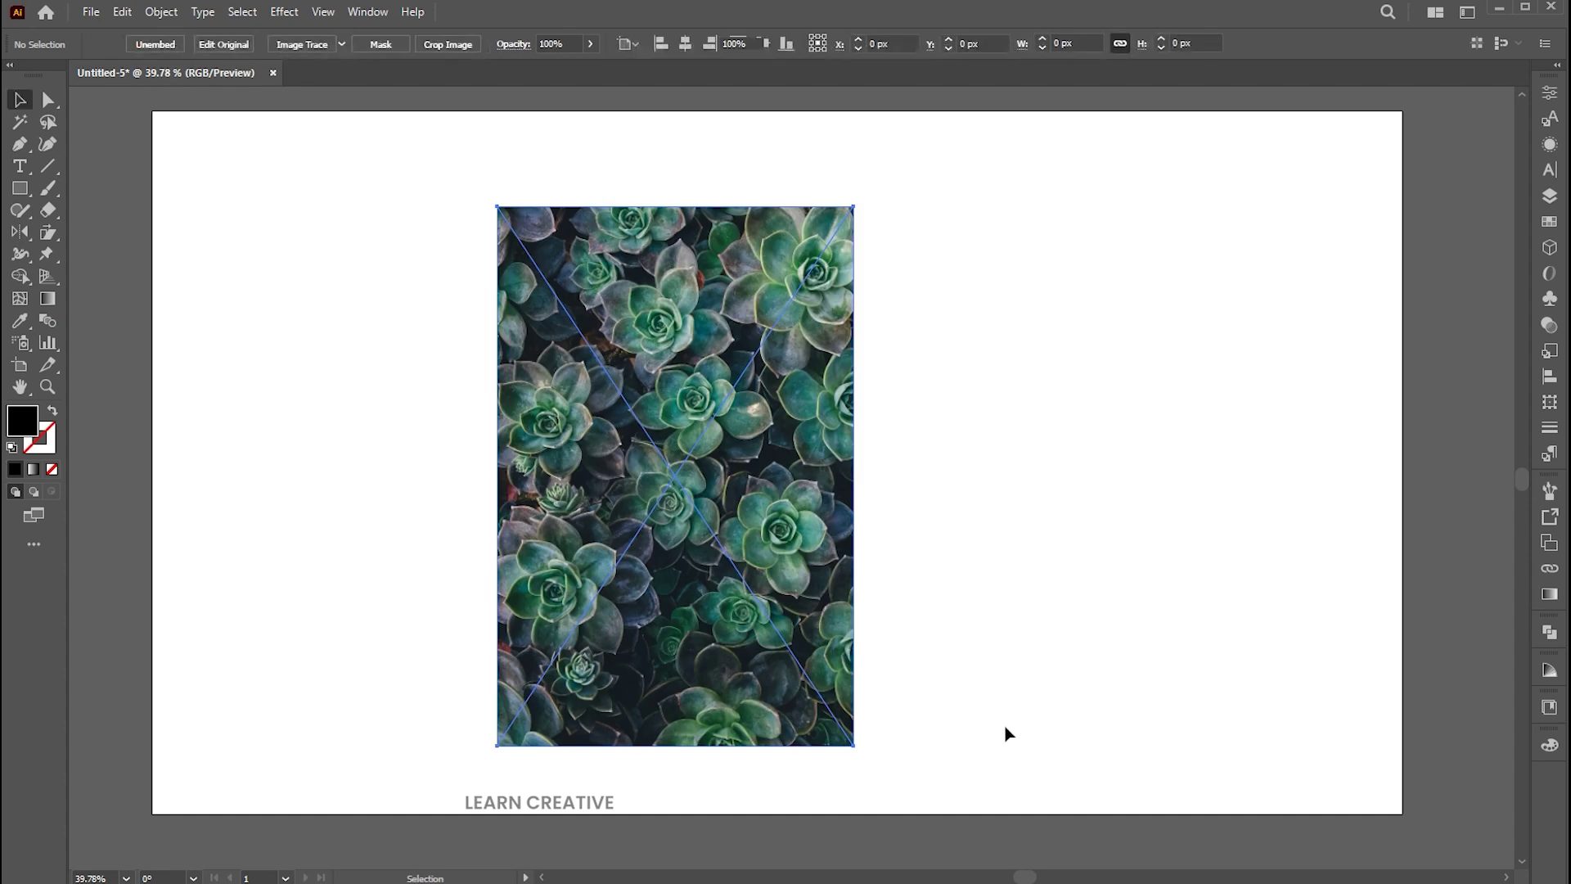
drag(795, 463, 802, 440)
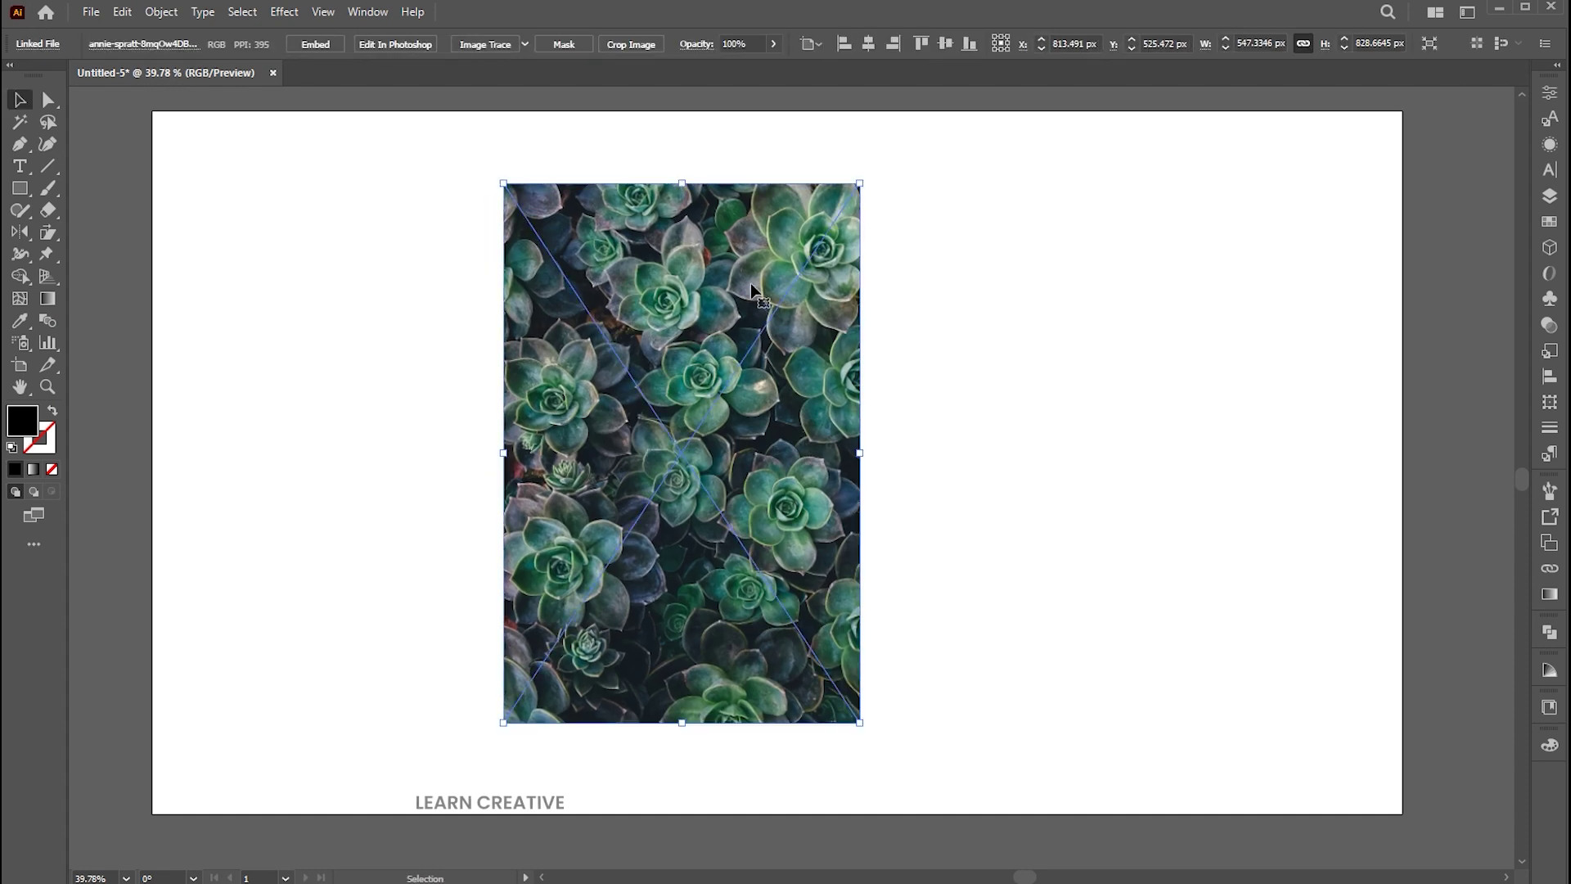
Send the succulent photo to the back behind the T and scale it proportionally to about 570 × 863 px
right_click(698, 225)
mouse_move(794, 491)
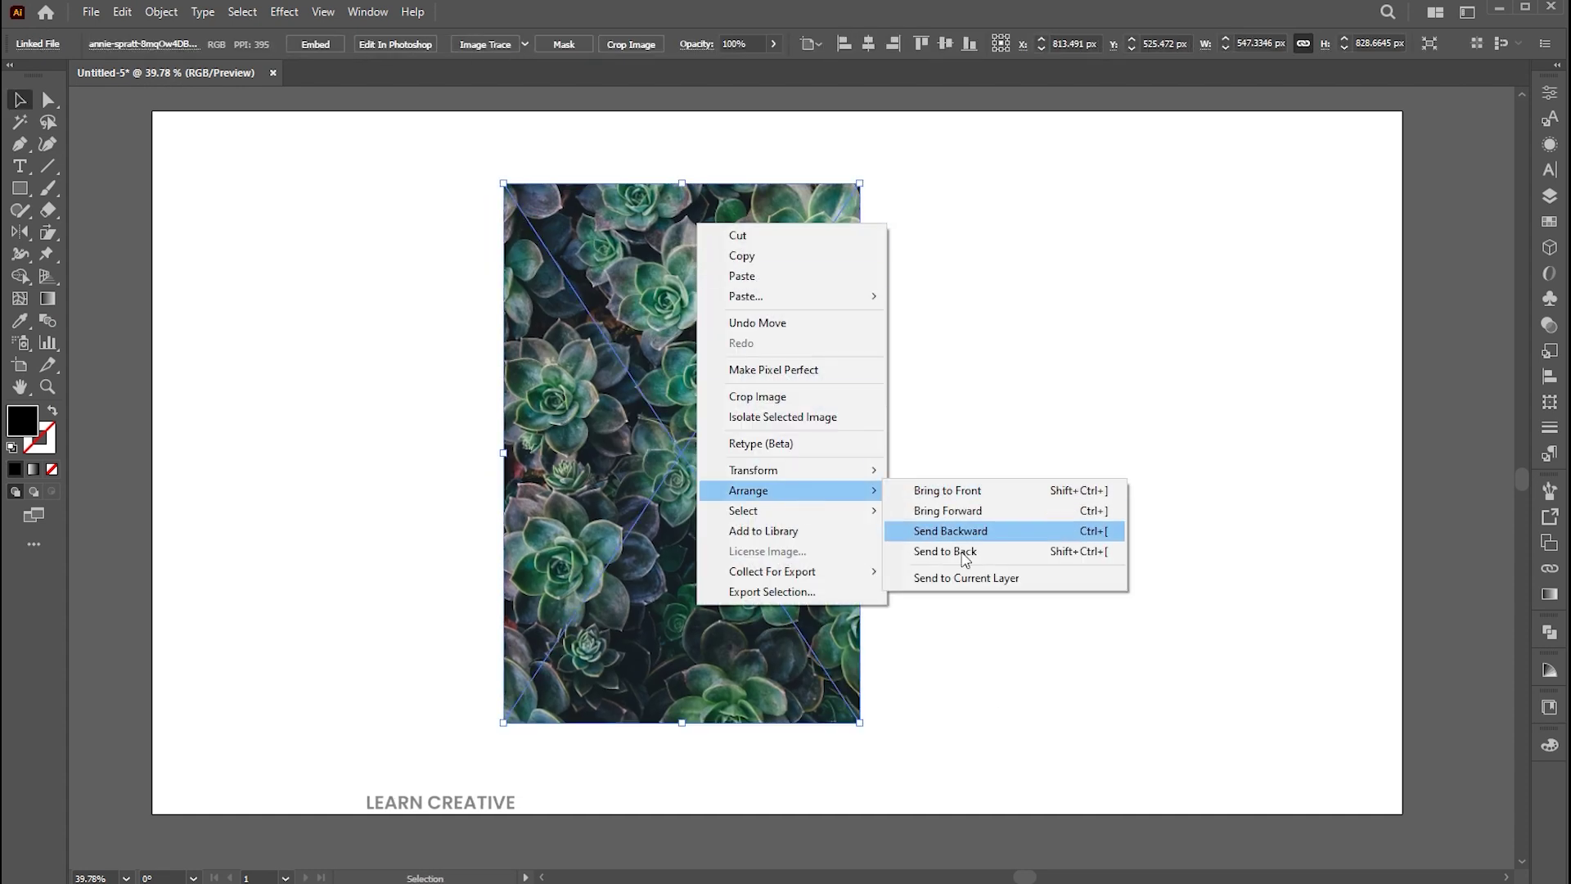
click(962, 553)
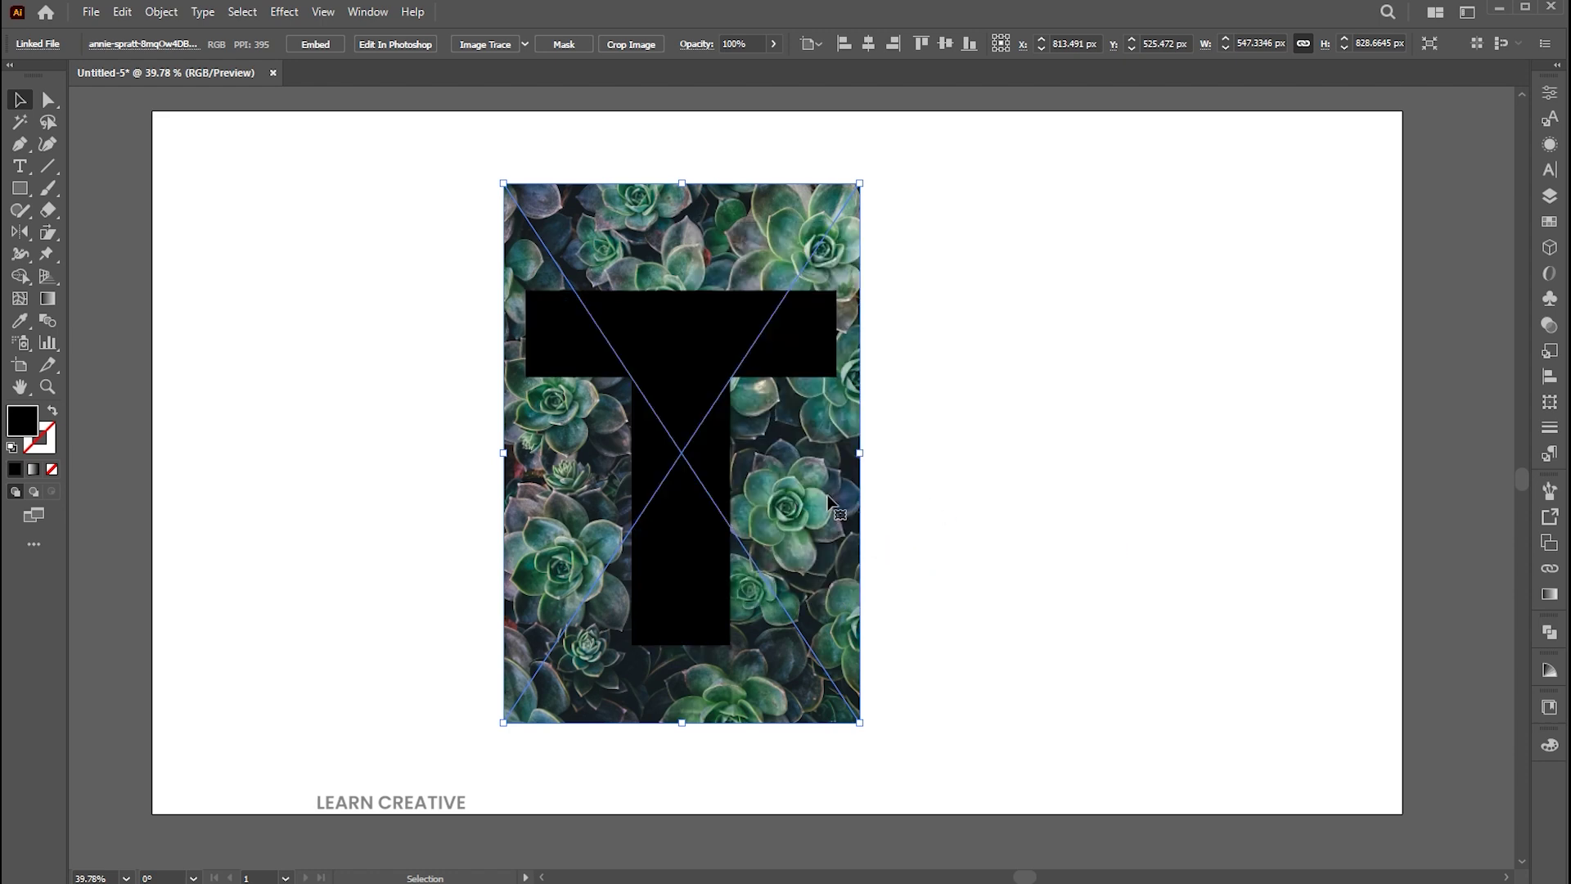
drag(861, 451, 869, 452)
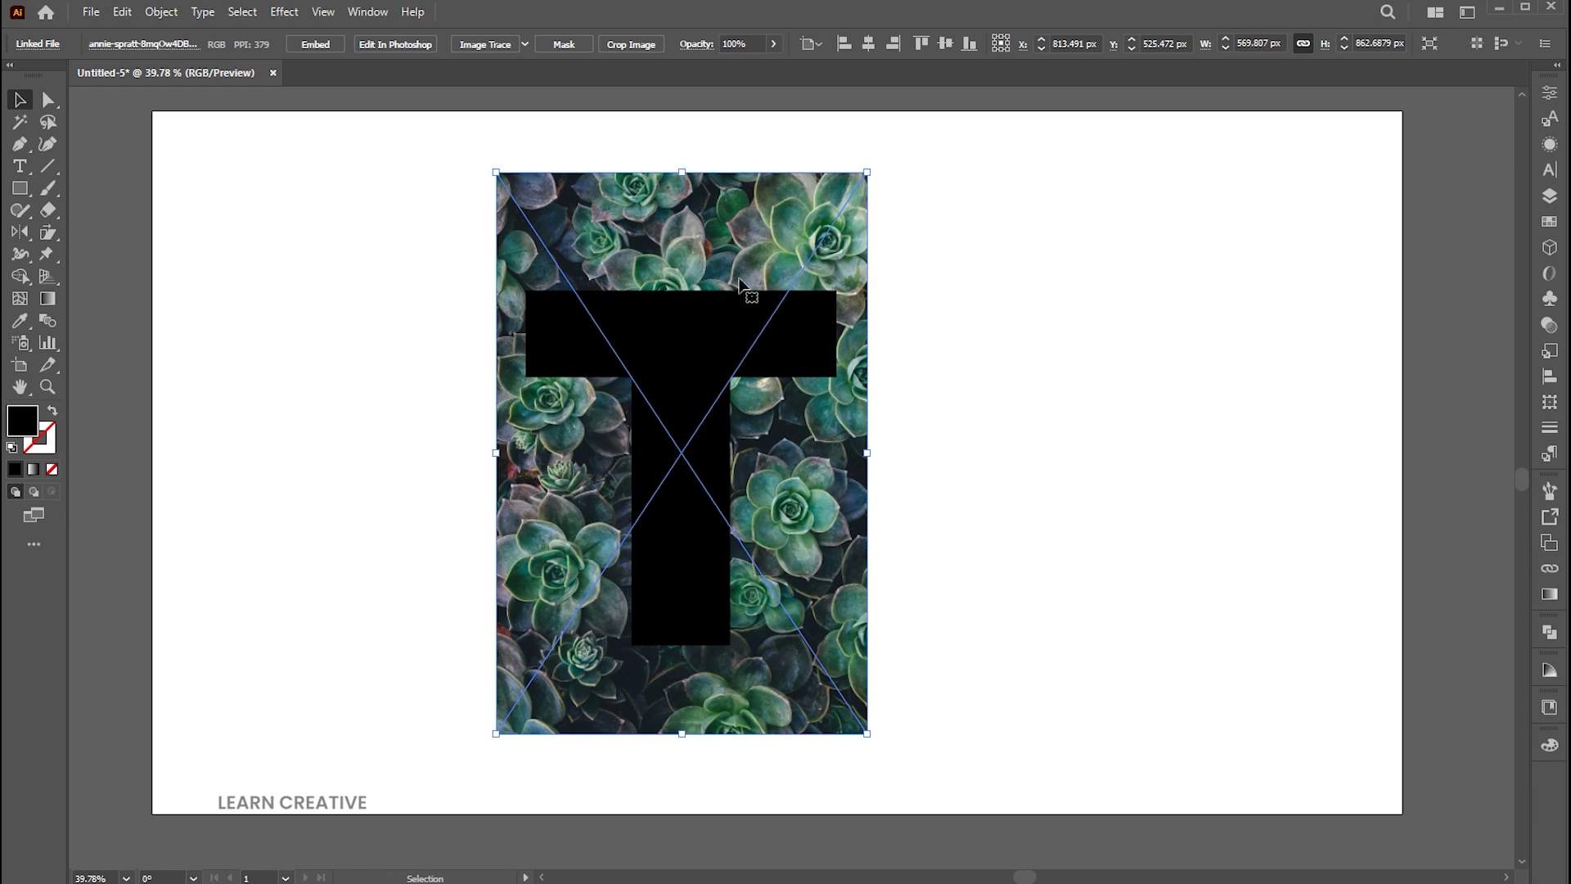
Embed the succulent photo and reposition it behind the T so it still extends past every edge of the letter
click(316, 44)
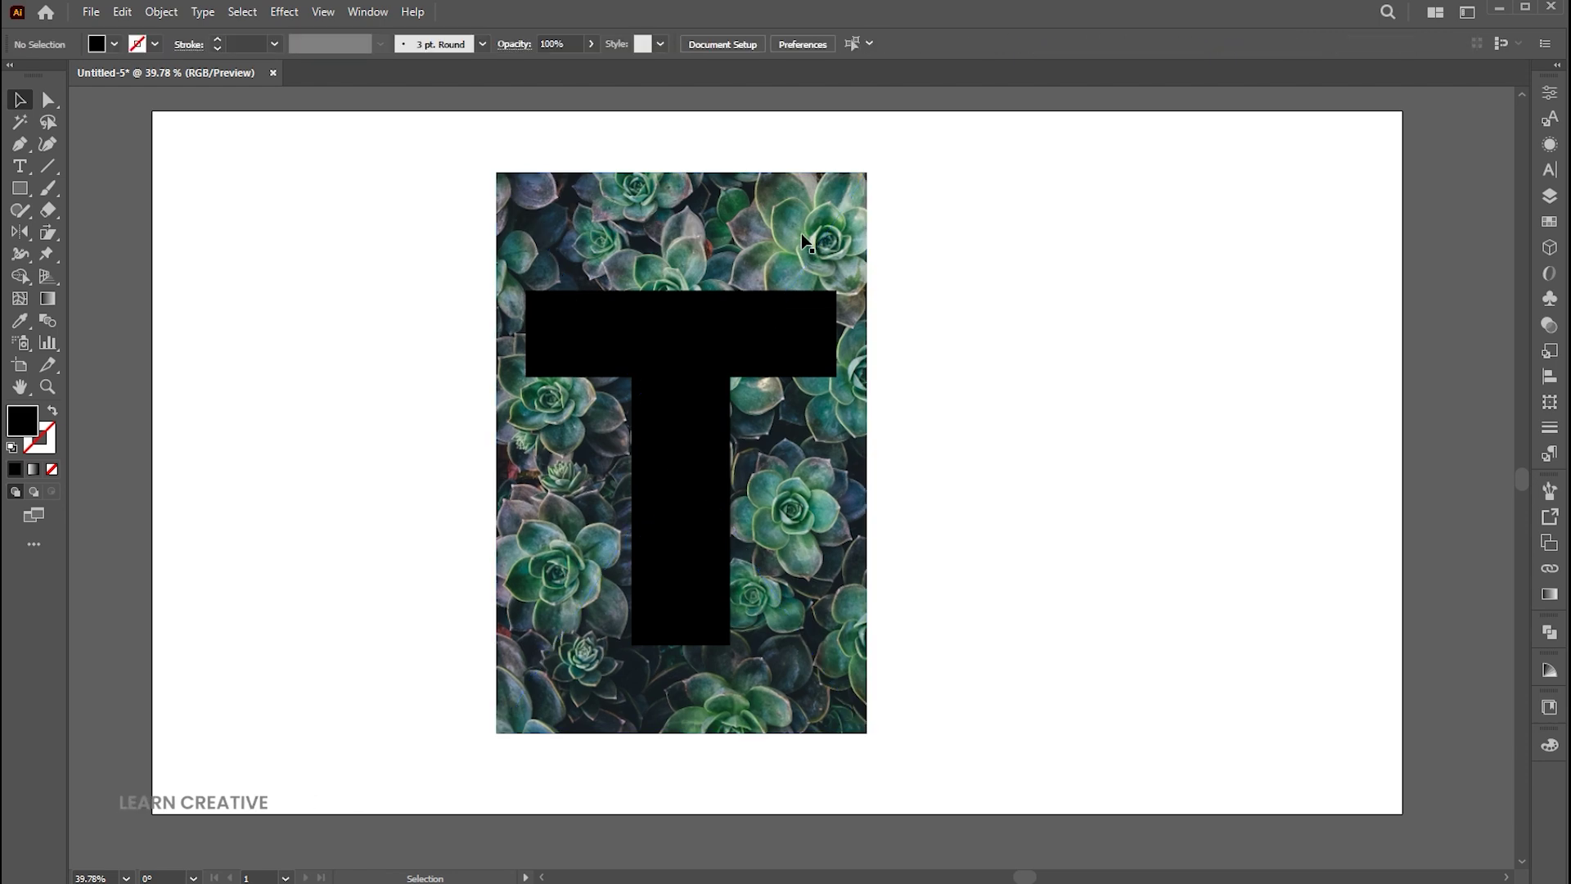
drag(793, 230, 783, 263)
click(783, 263)
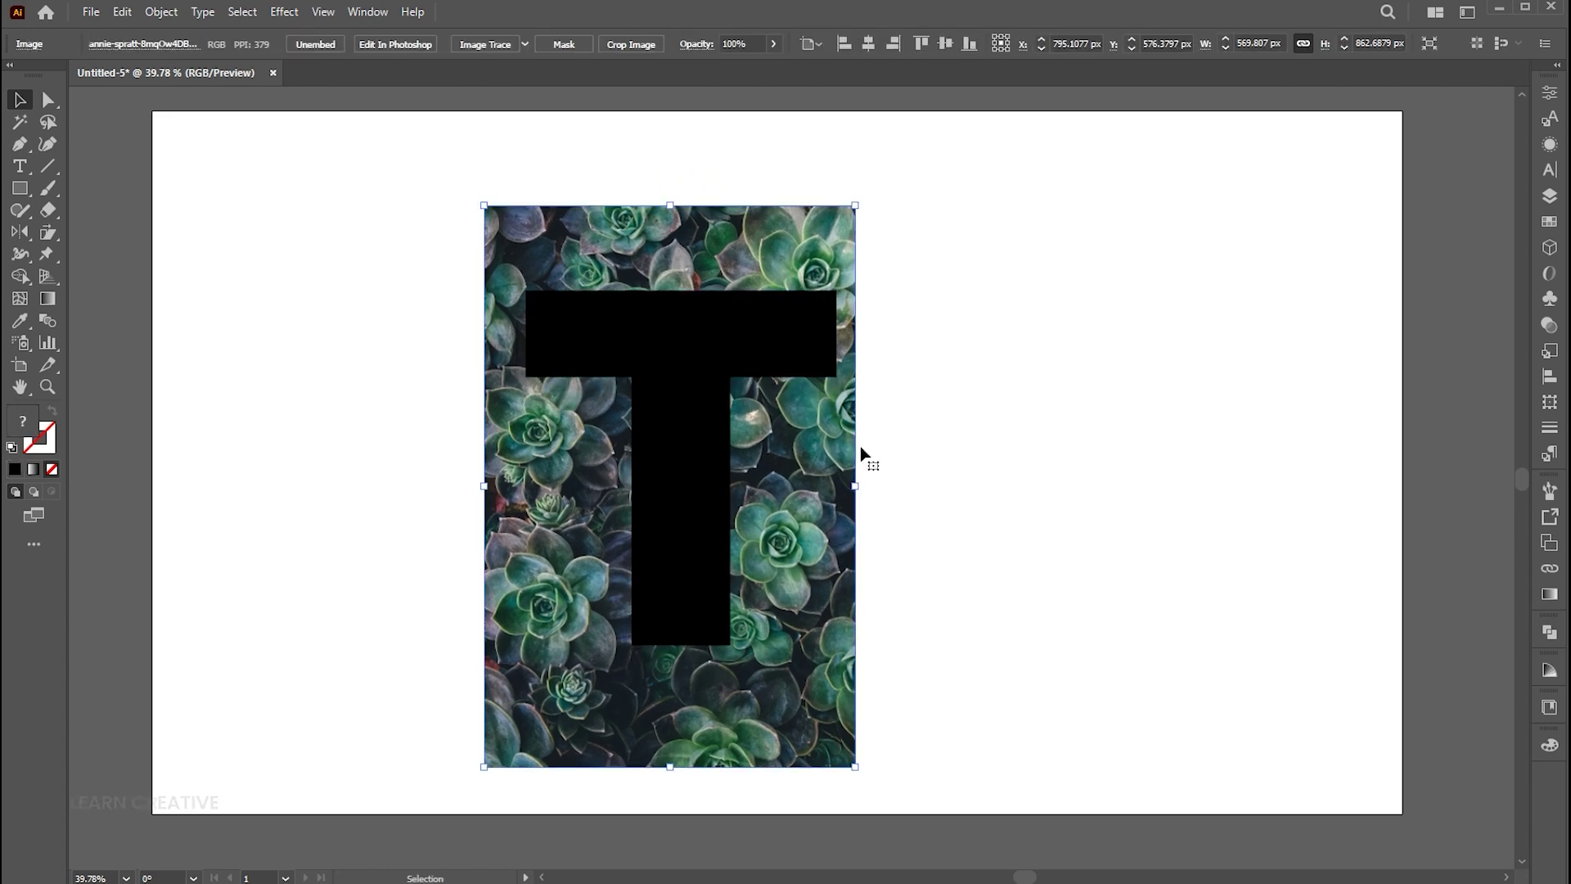
drag(806, 516, 788, 518)
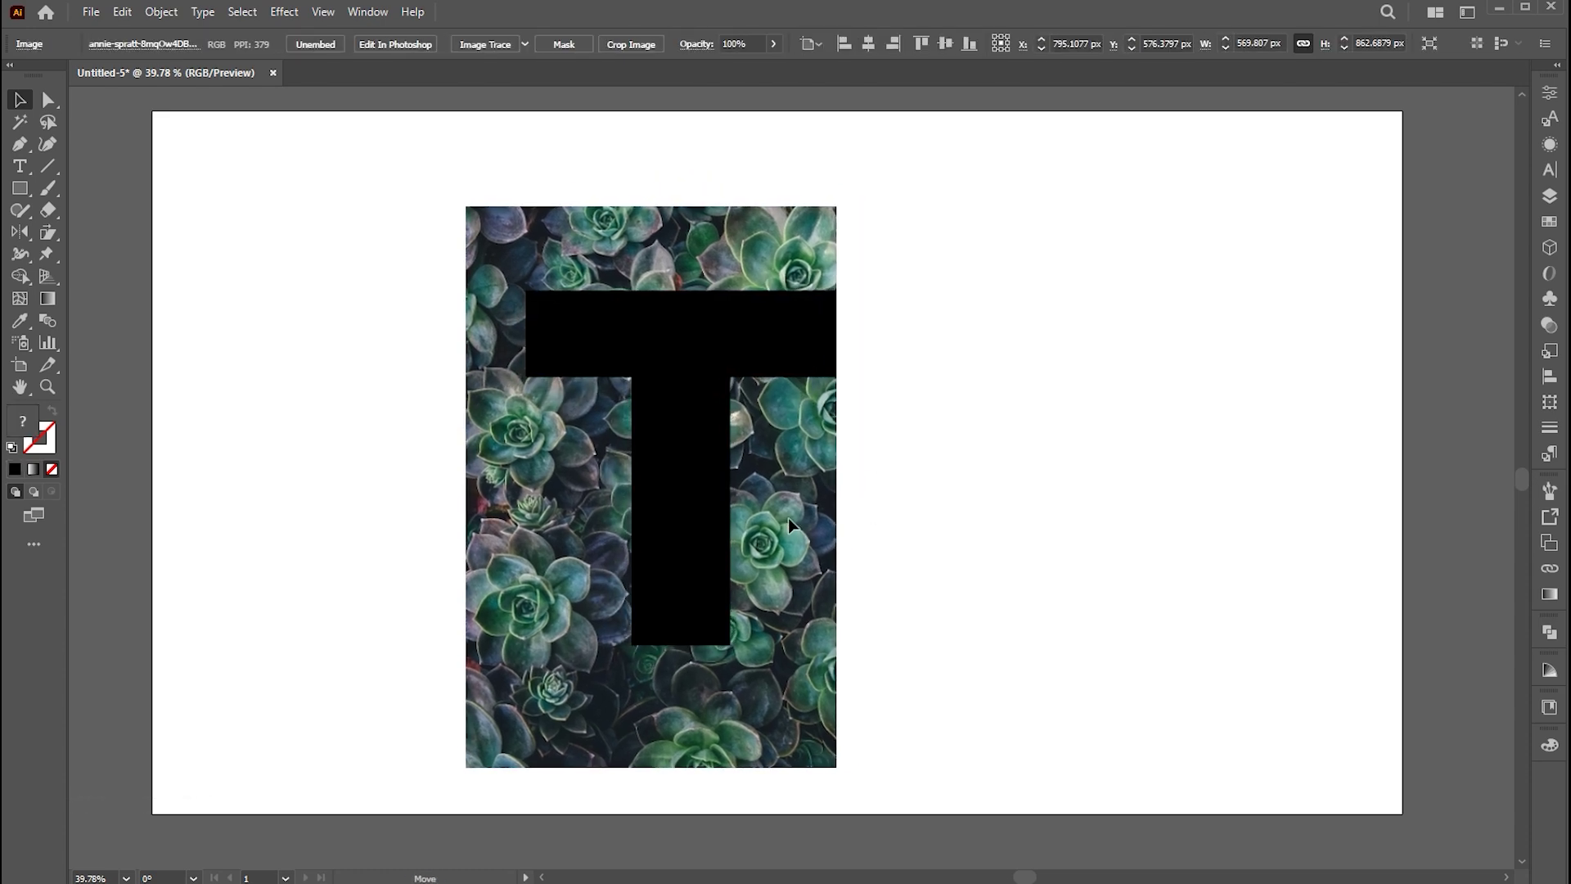
drag(794, 439, 805, 440)
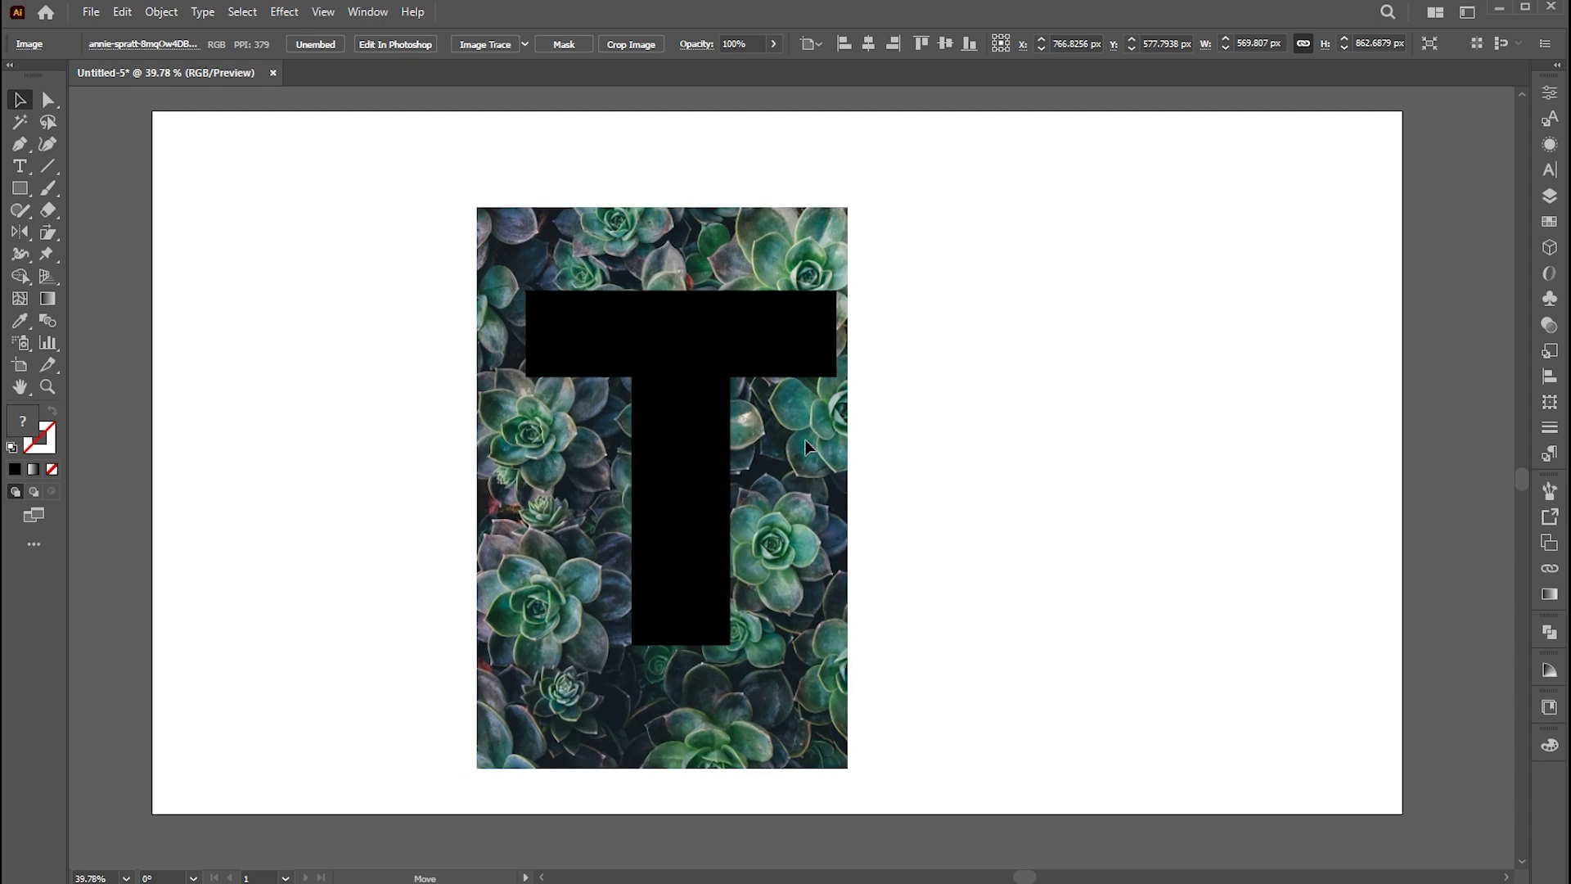
Make a clipping mask from the T outline and the succulent photo
drag(940, 264, 733, 370)
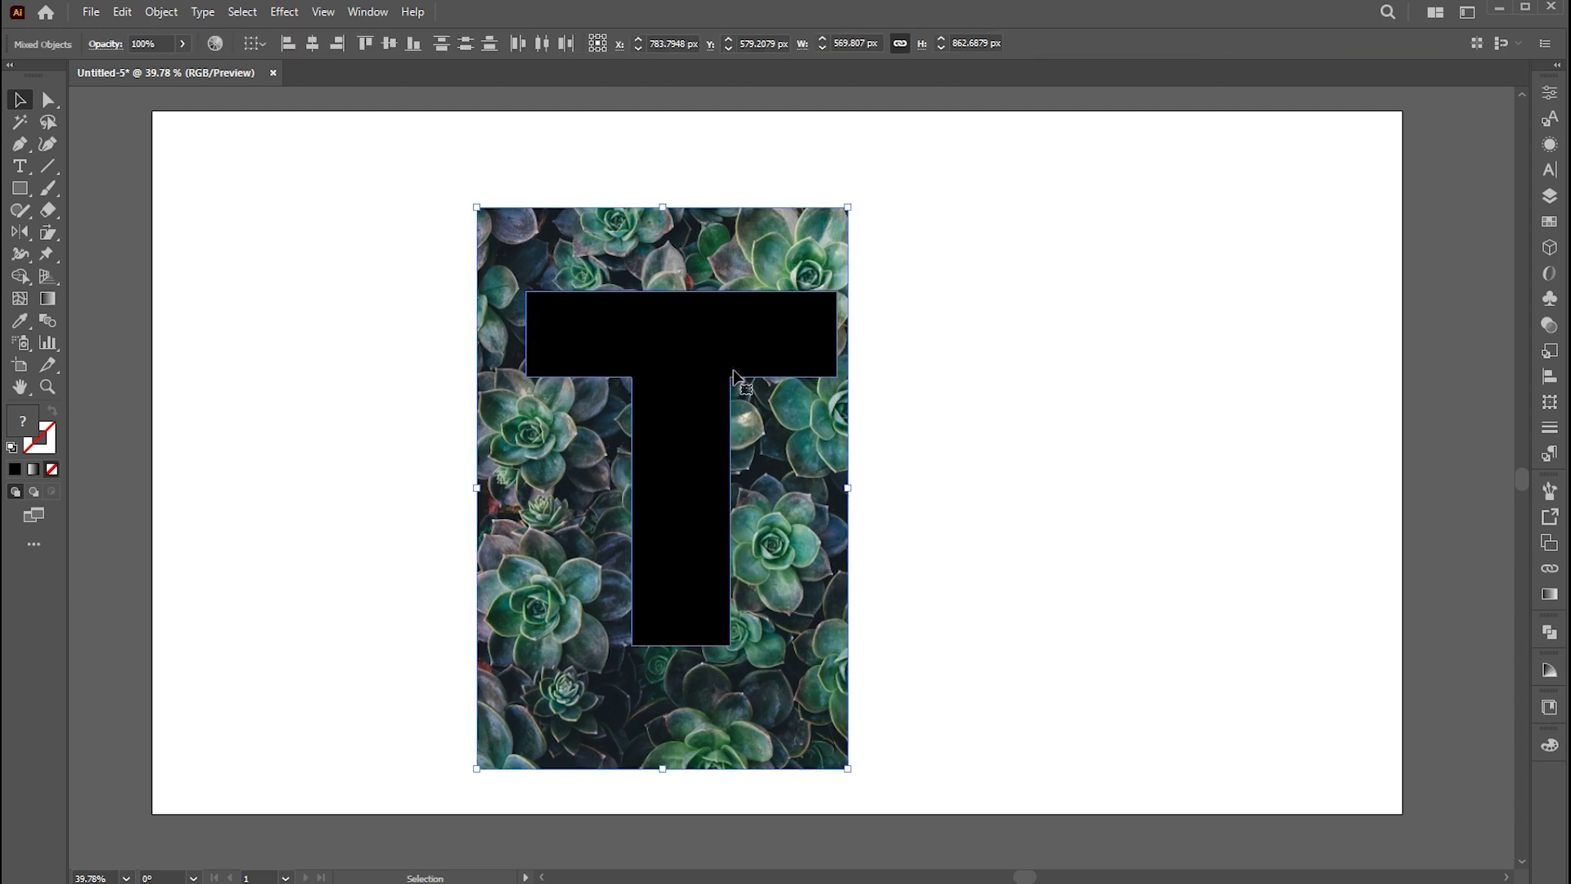
click(161, 12)
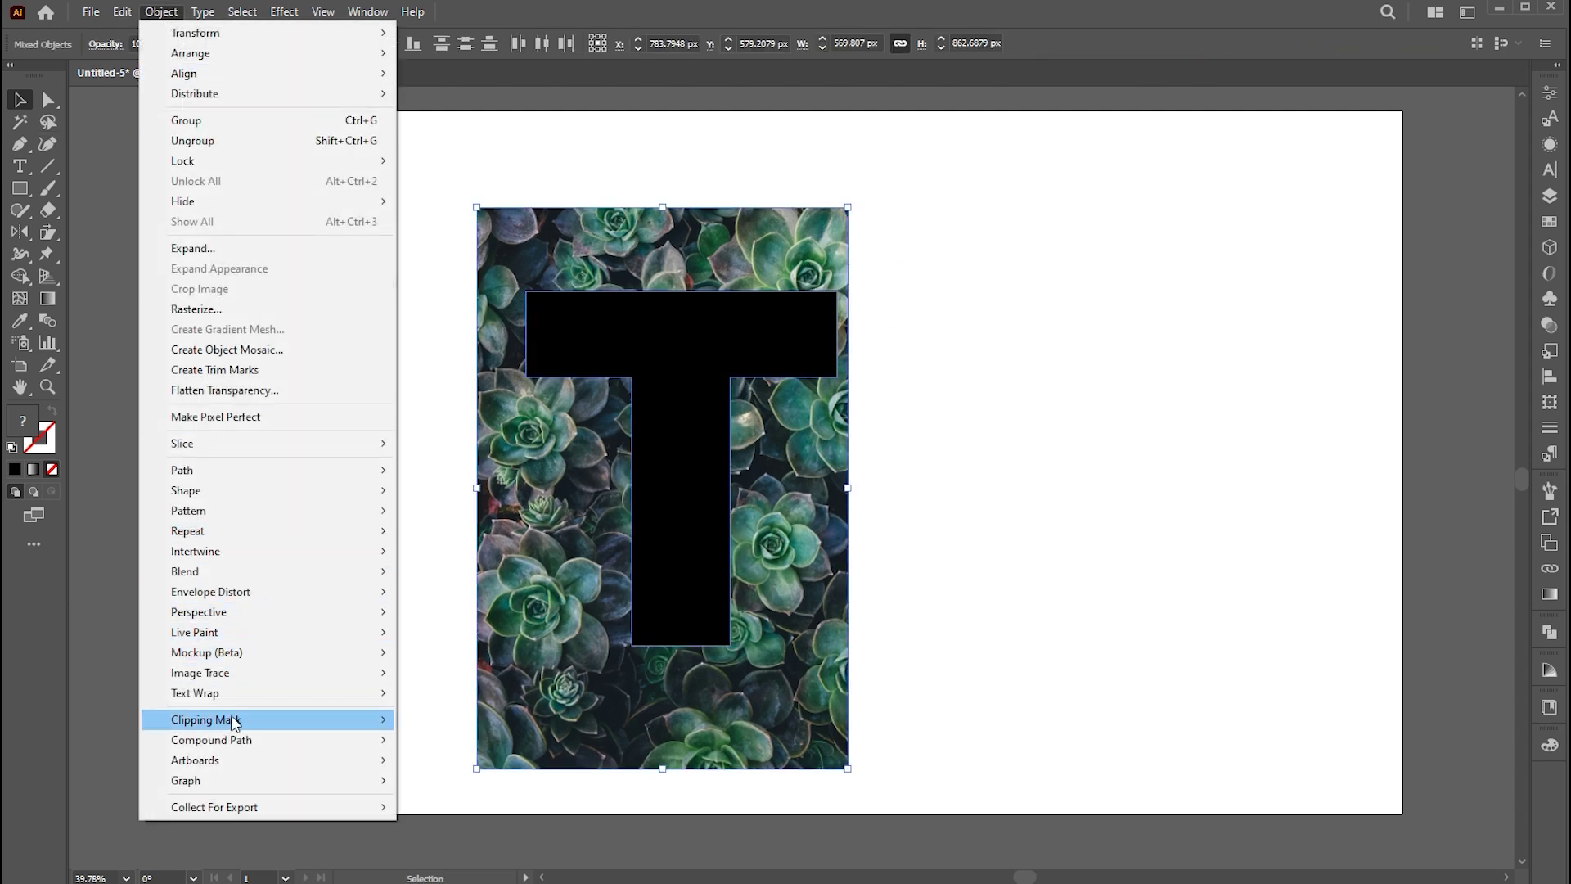
mouse_move(308, 719)
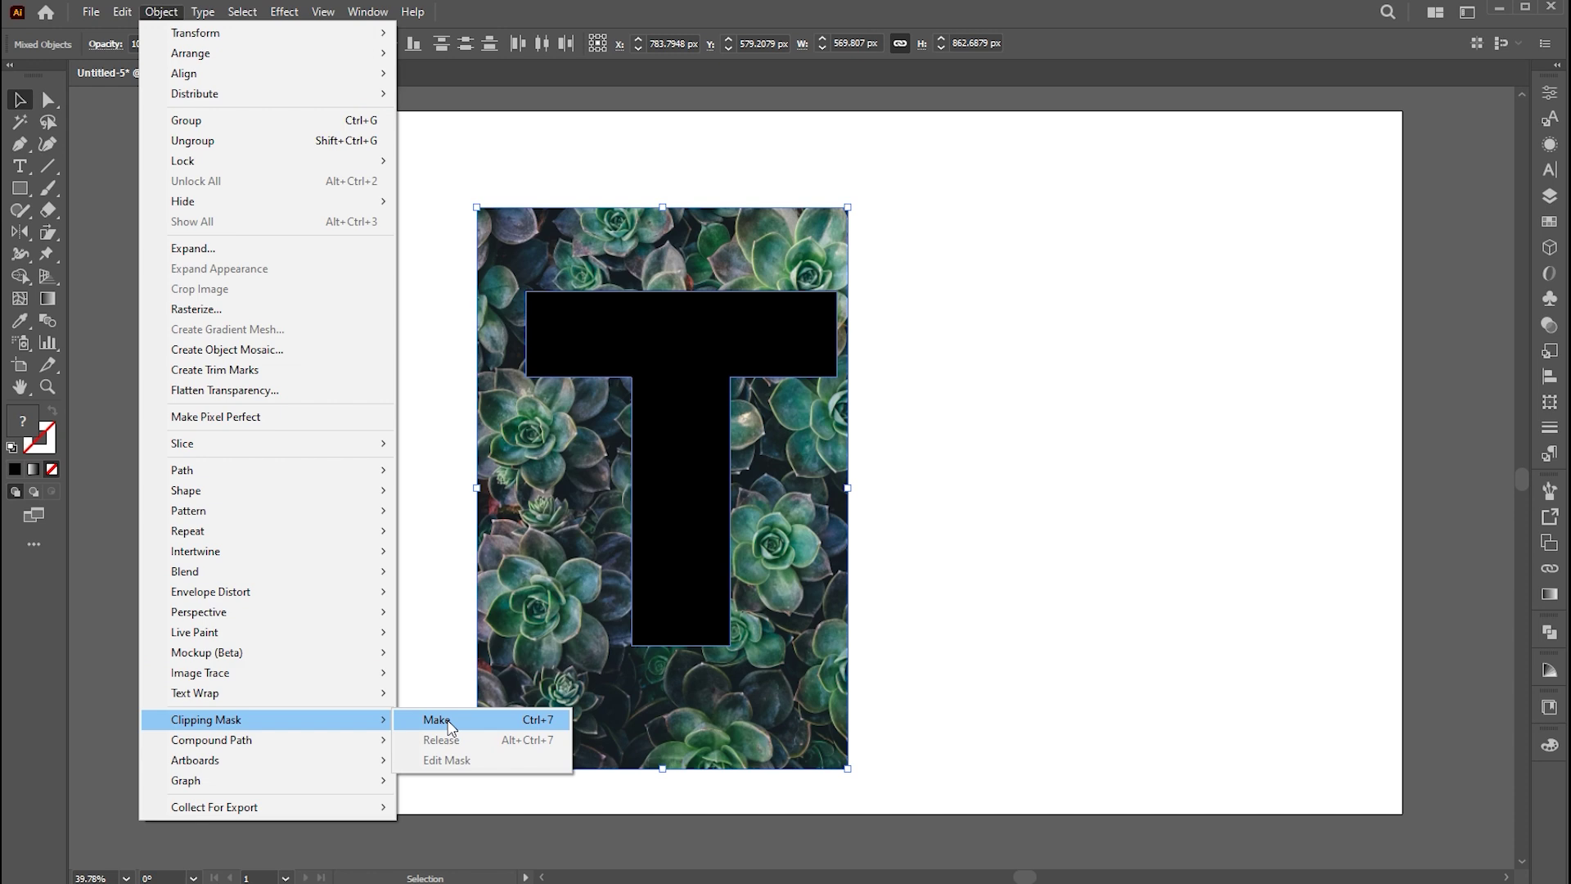
click(464, 719)
click(999, 483)
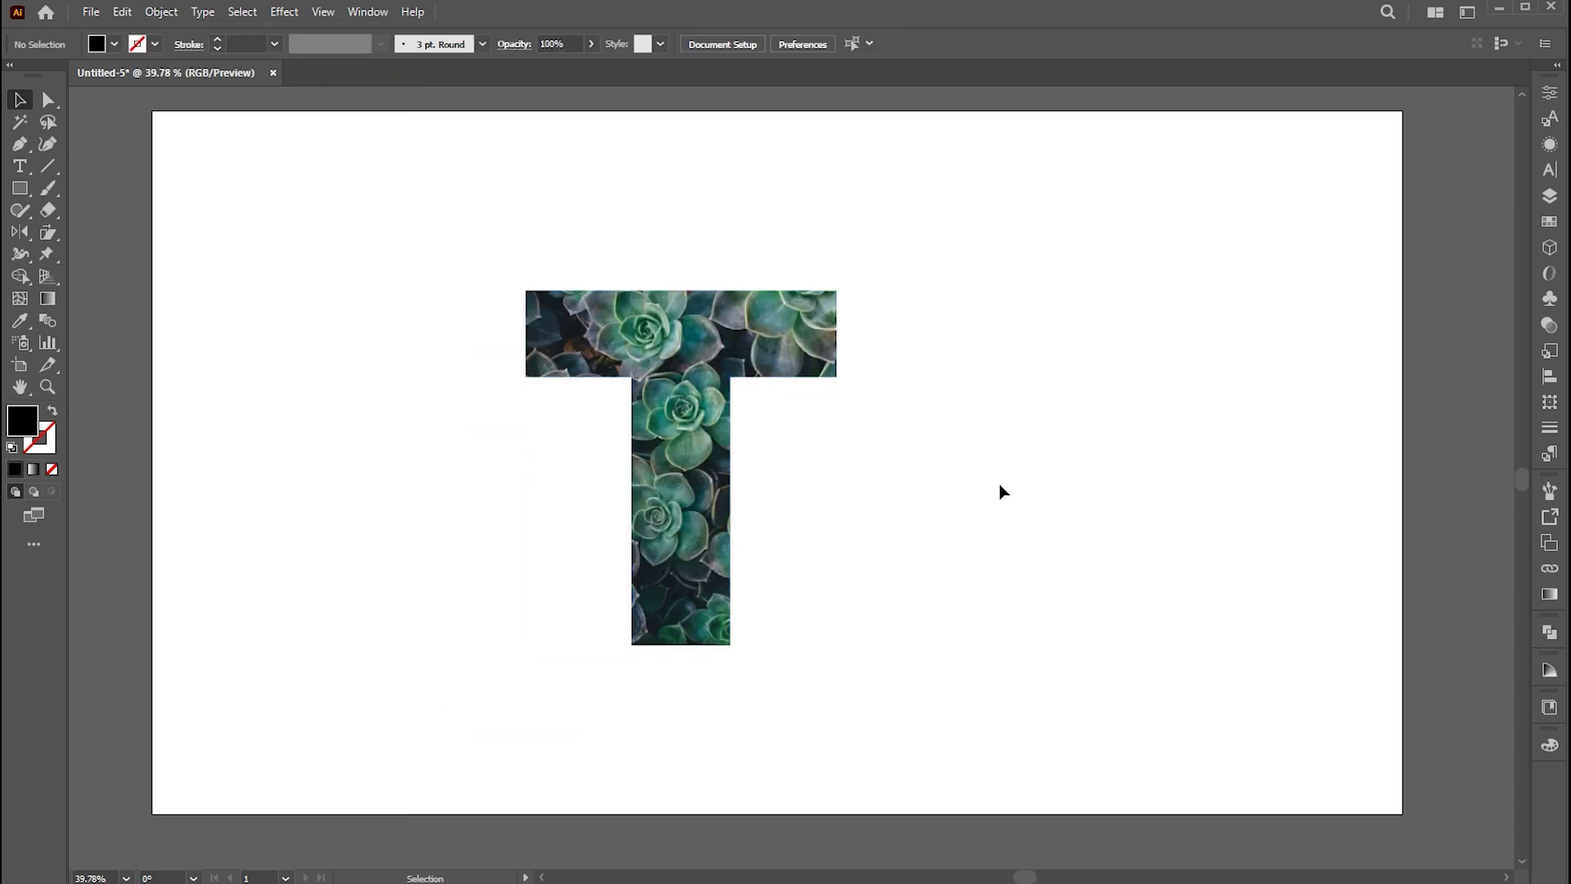
Enlarge the photo inside the clipping mask to about 771 × 1167 px and reposition it within the T
click(48, 101)
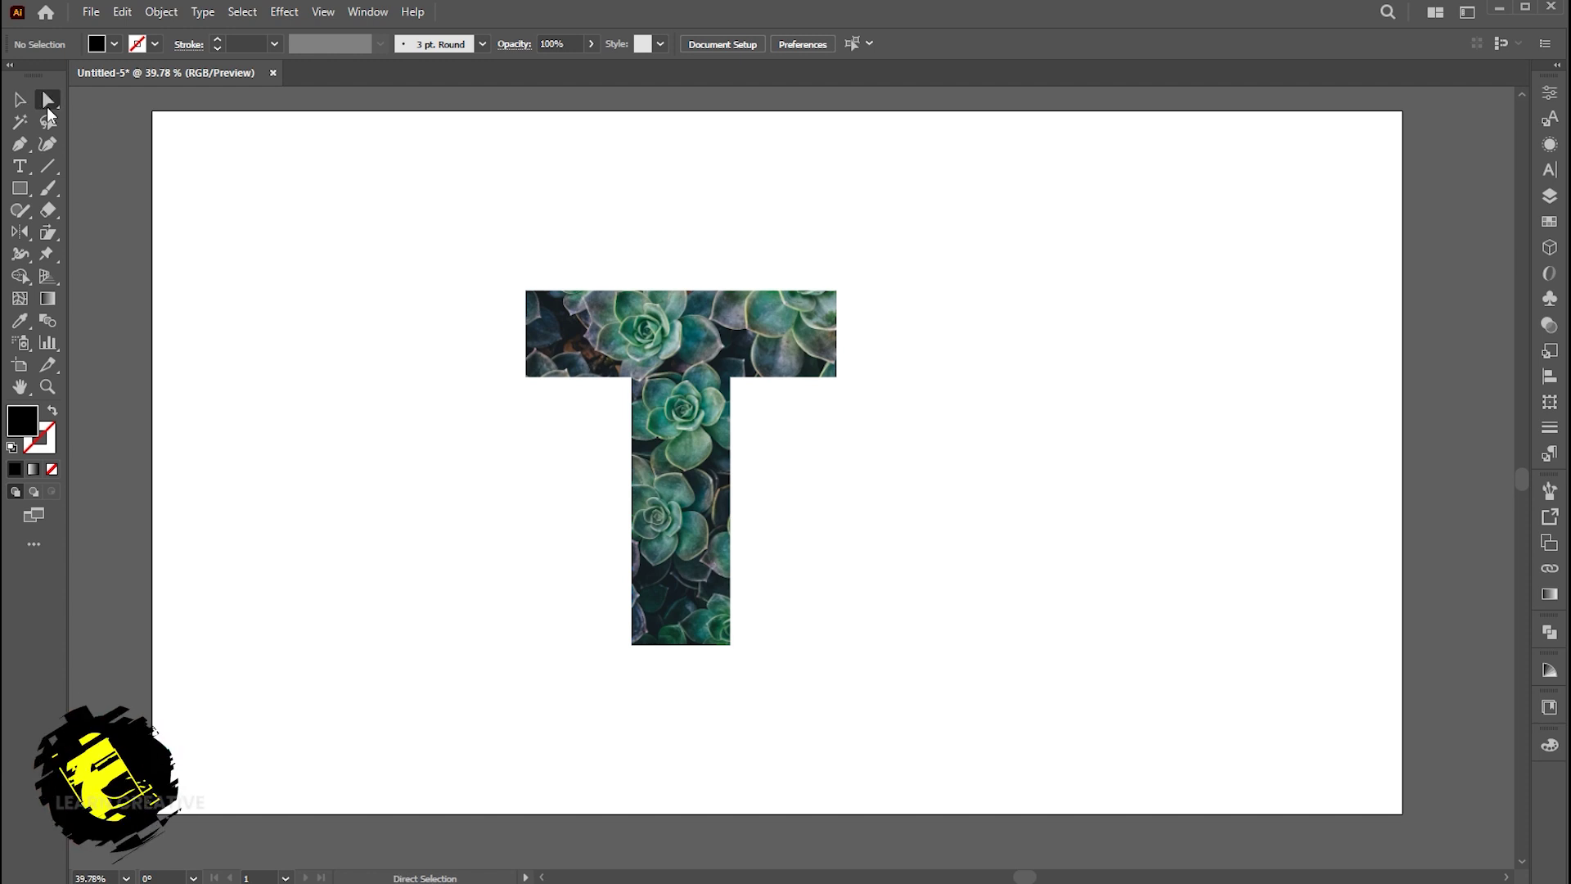
click(641, 330)
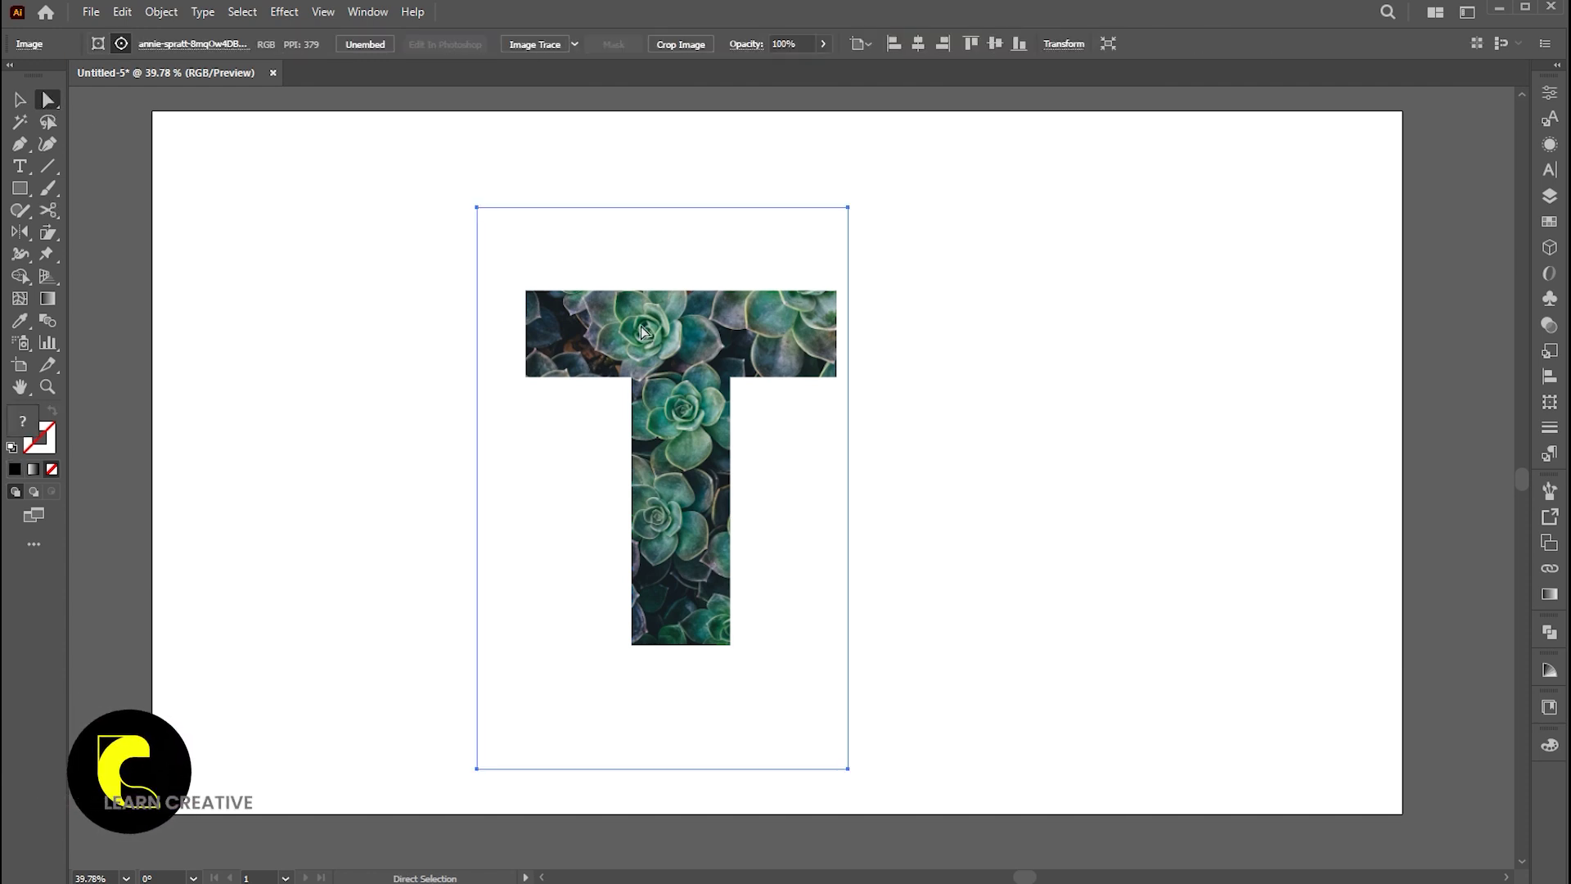
click(21, 100)
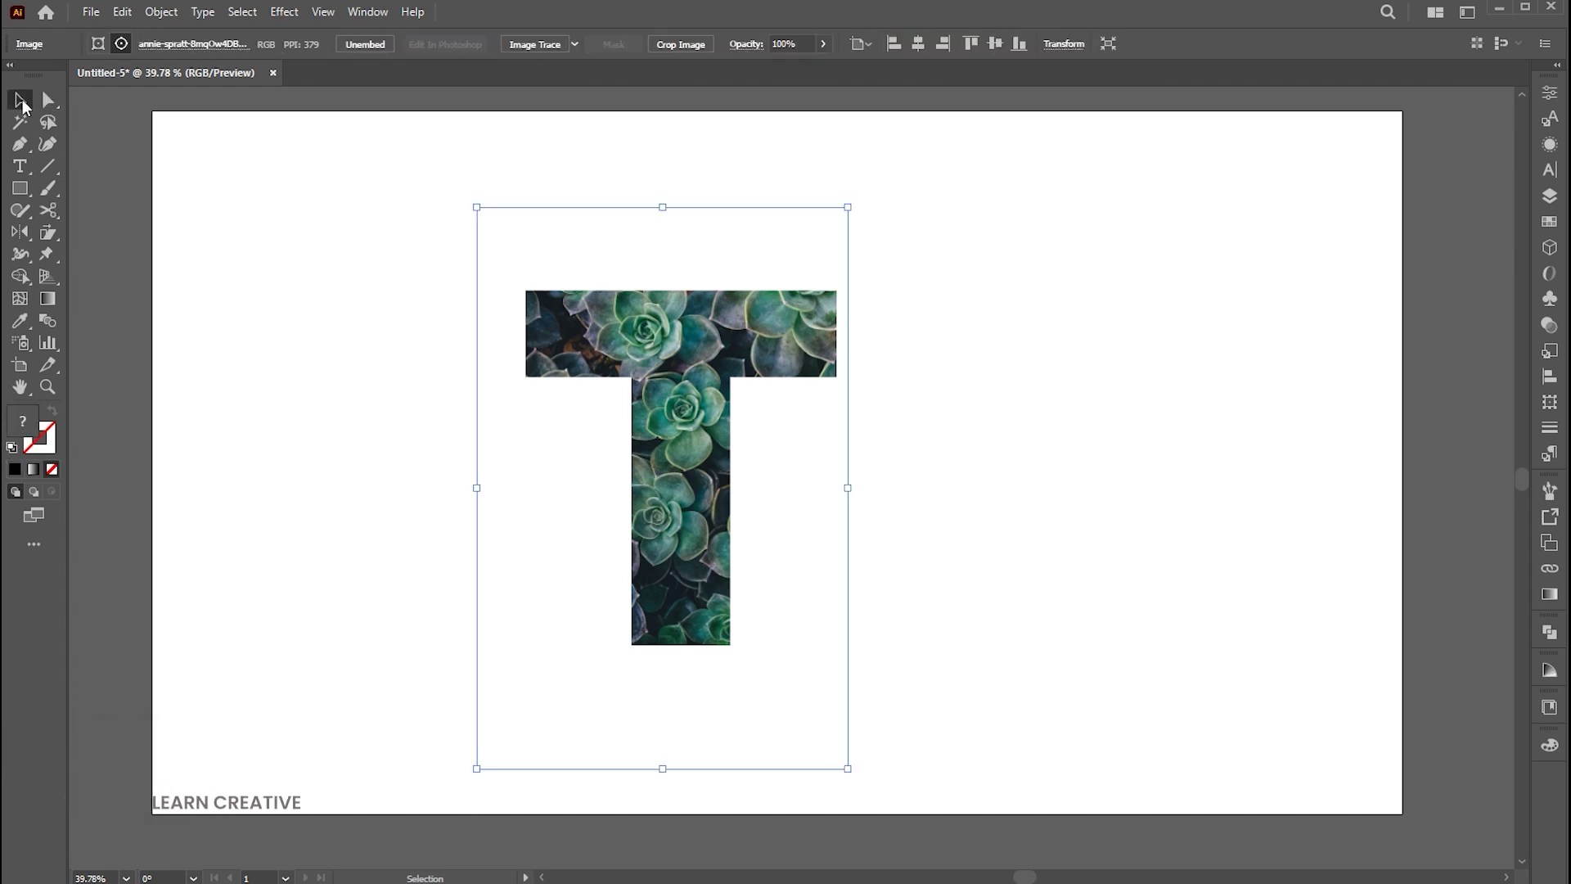
drag(849, 488, 905, 480)
drag(727, 409, 859, 438)
drag(695, 441, 689, 438)
click(995, 472)
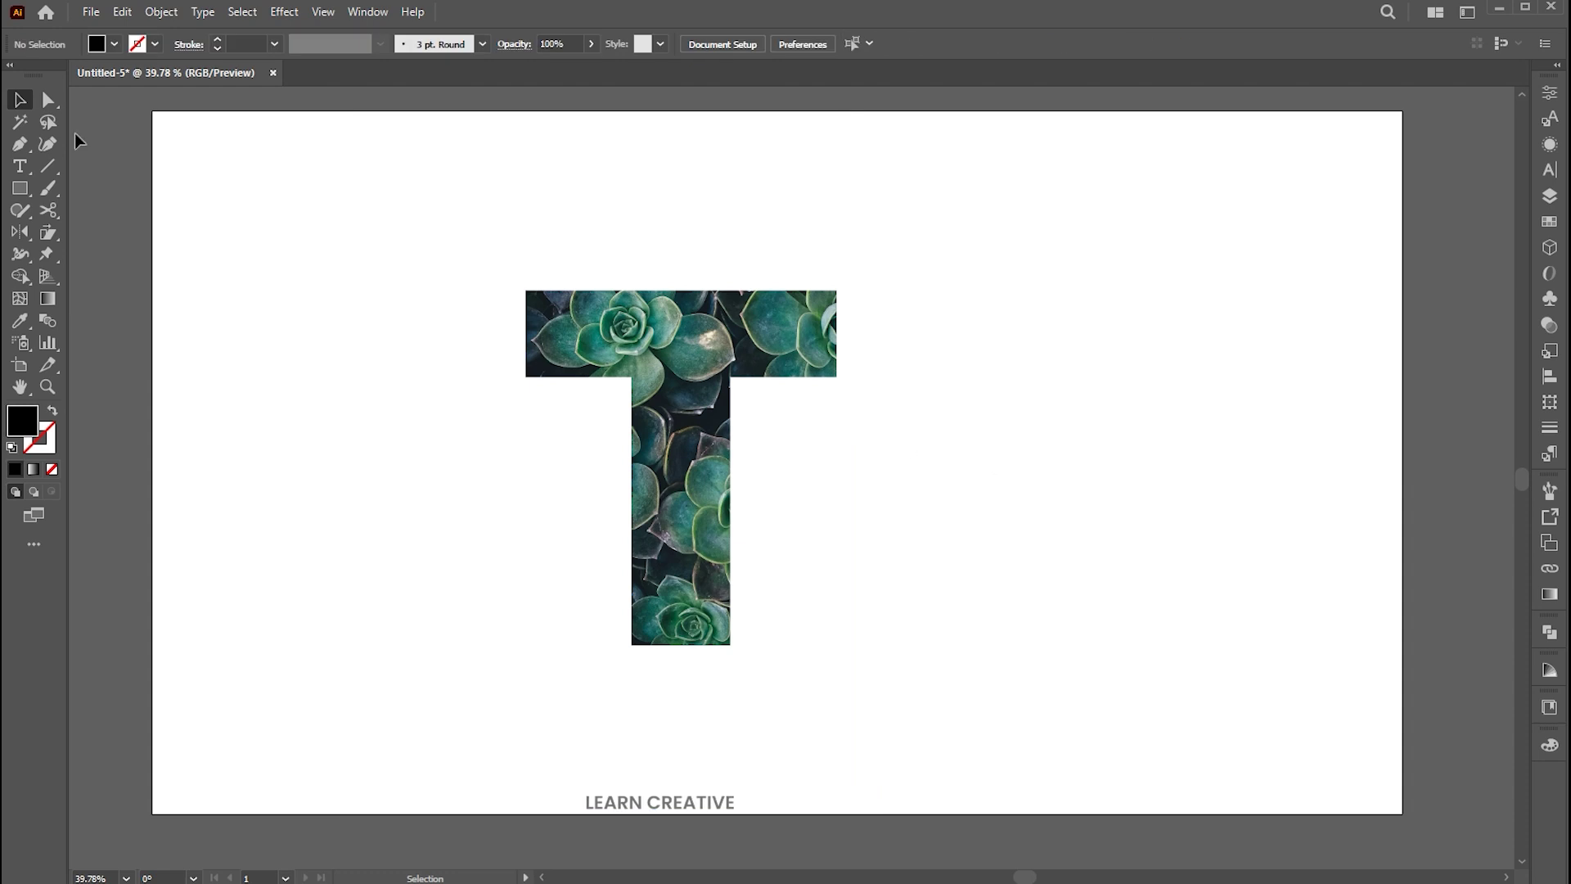
Copy only the photo inside the clipping mask and paste it in front at the same position
click(652, 333)
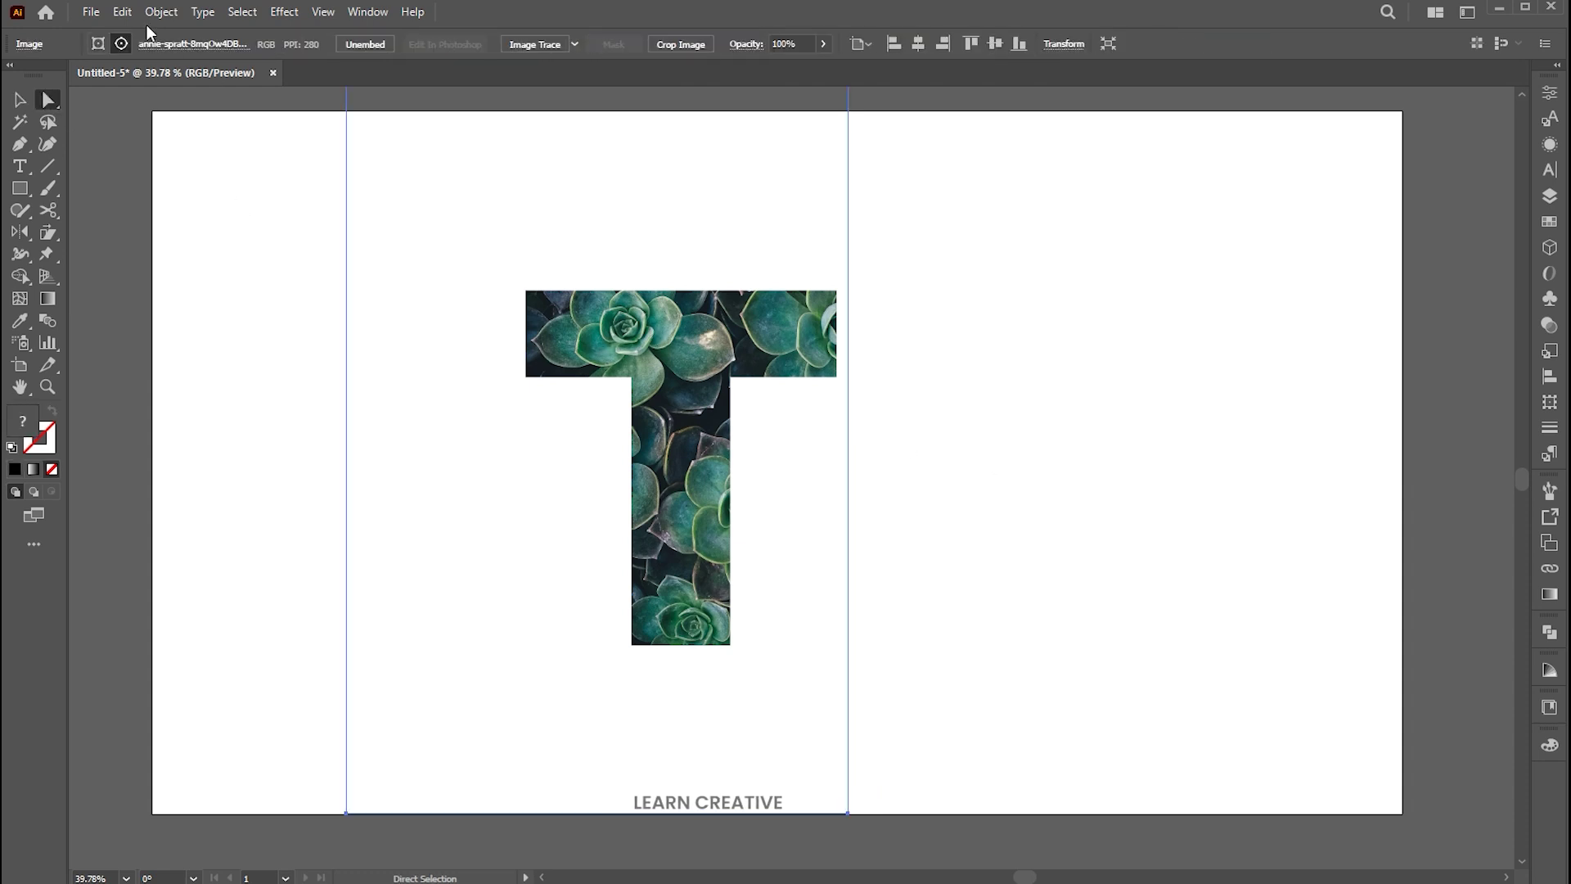
click(122, 11)
click(190, 106)
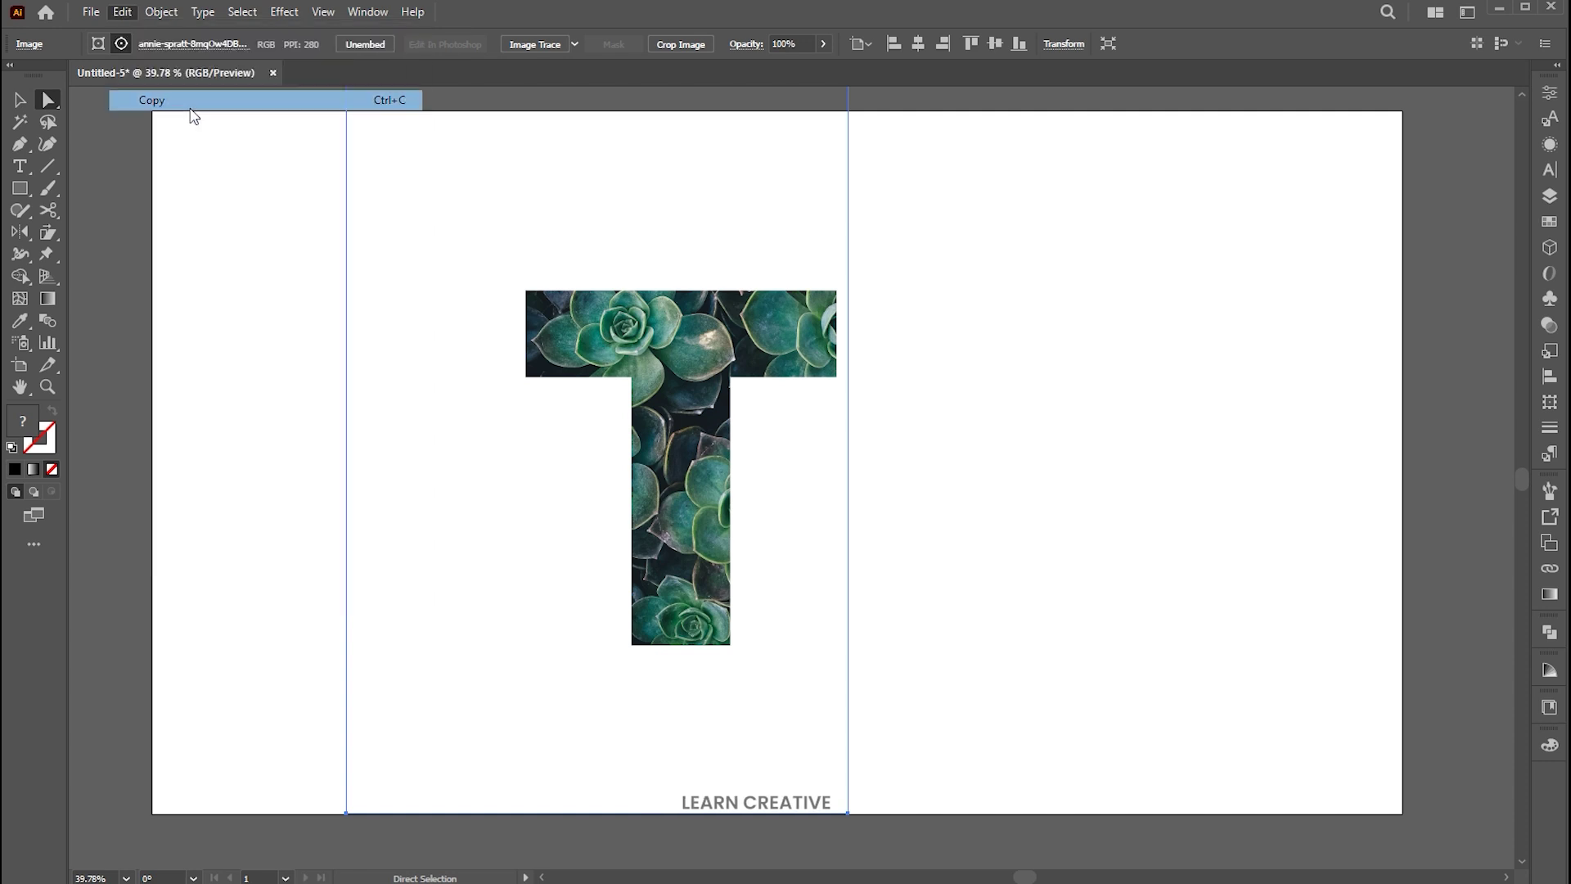
click(25, 100)
click(1041, 429)
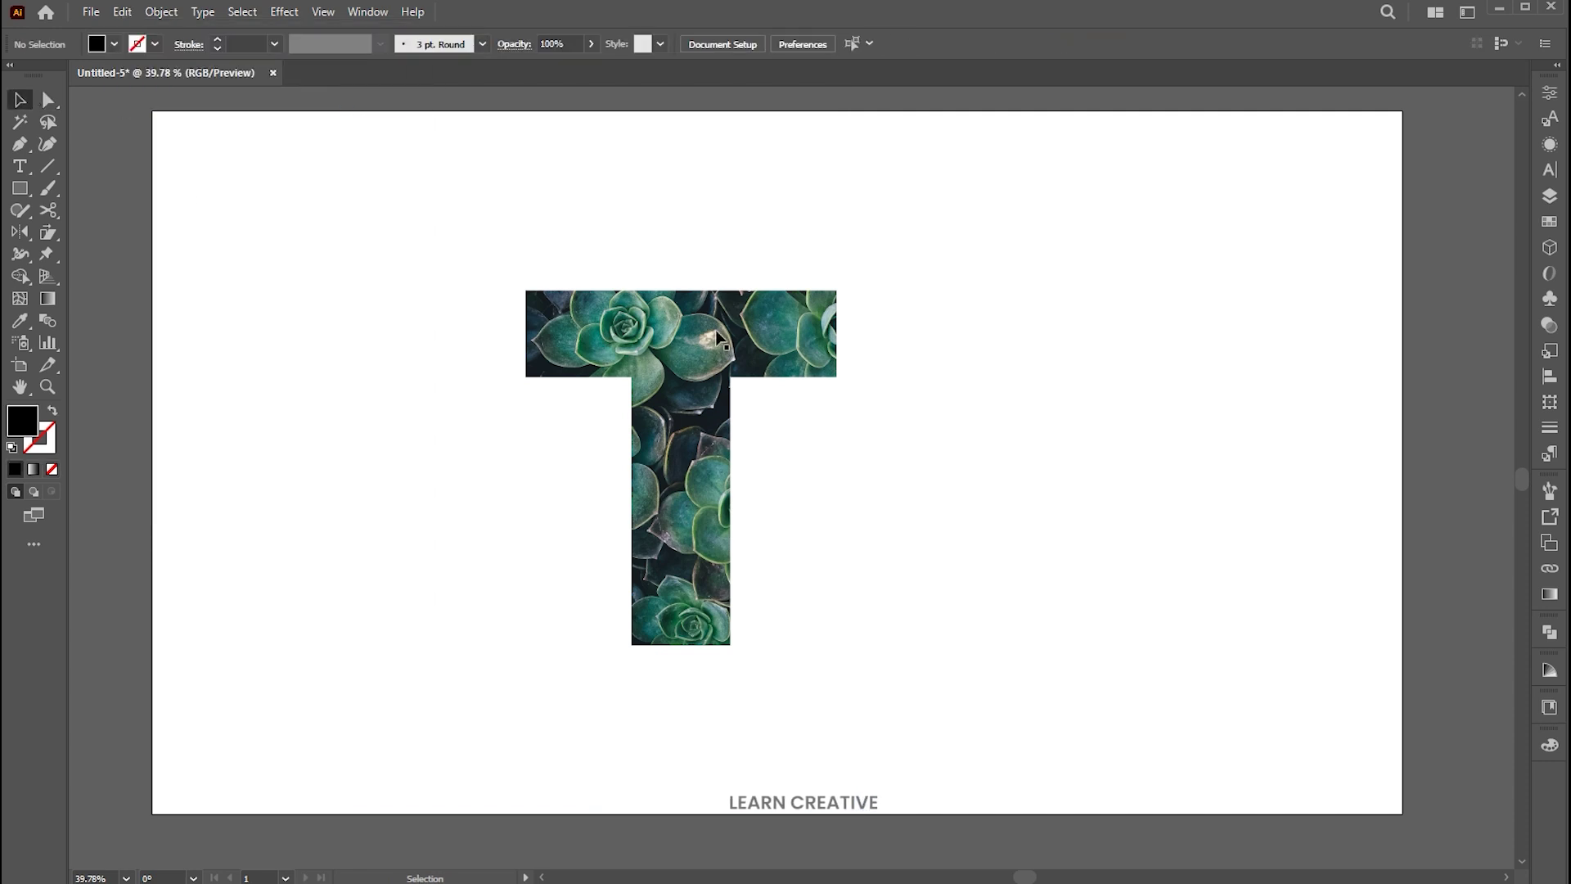
click(123, 12)
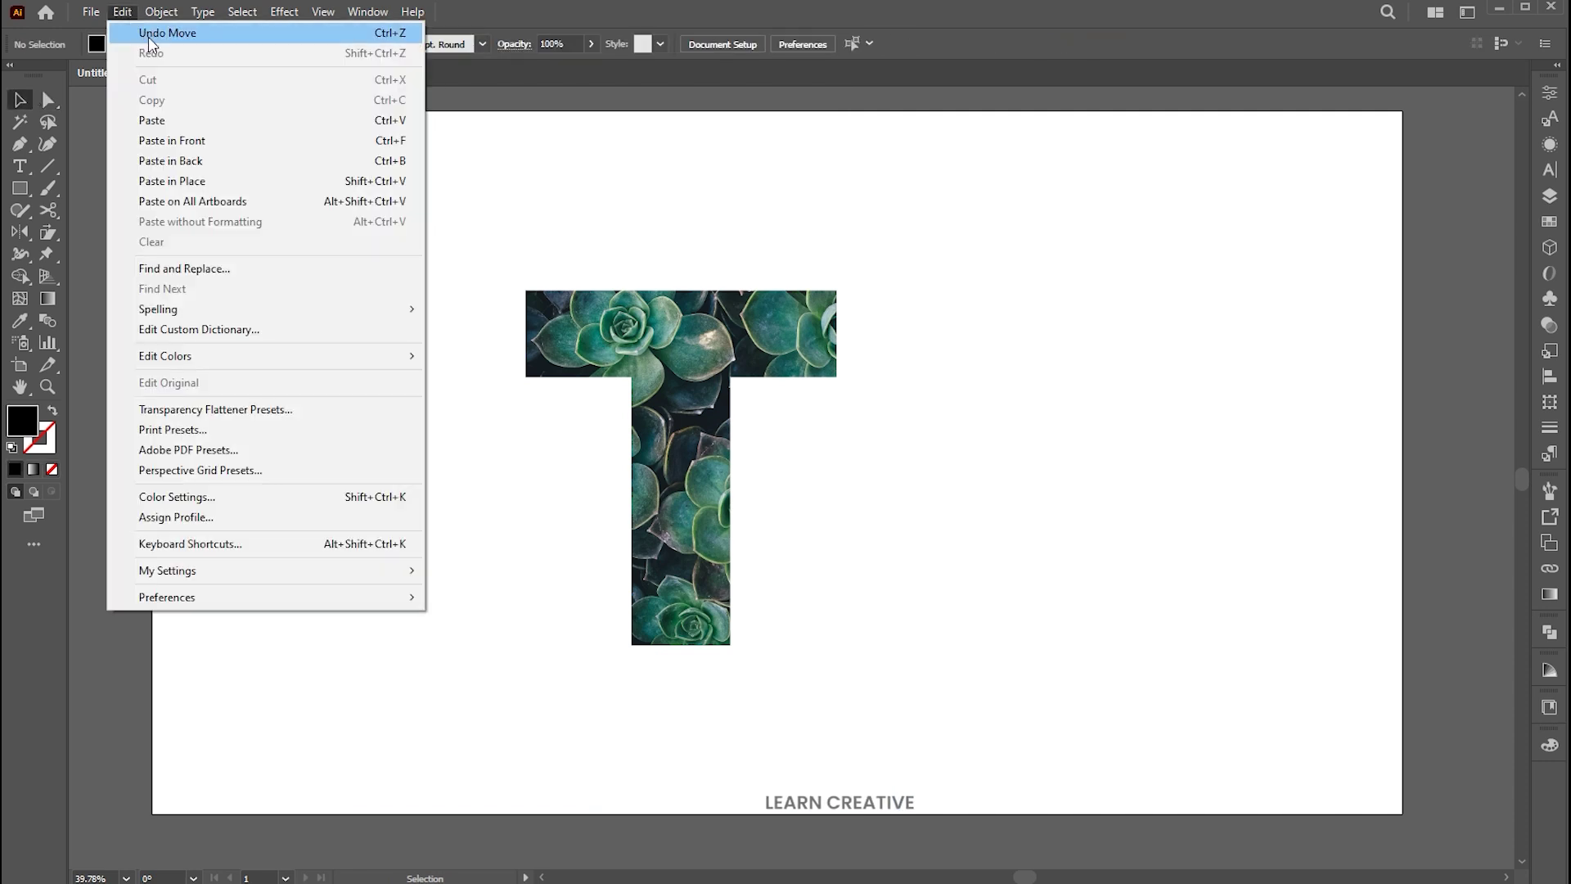
click(191, 139)
Send the pasted photo copy to the back and set its opacity to 50%
right_click(681, 234)
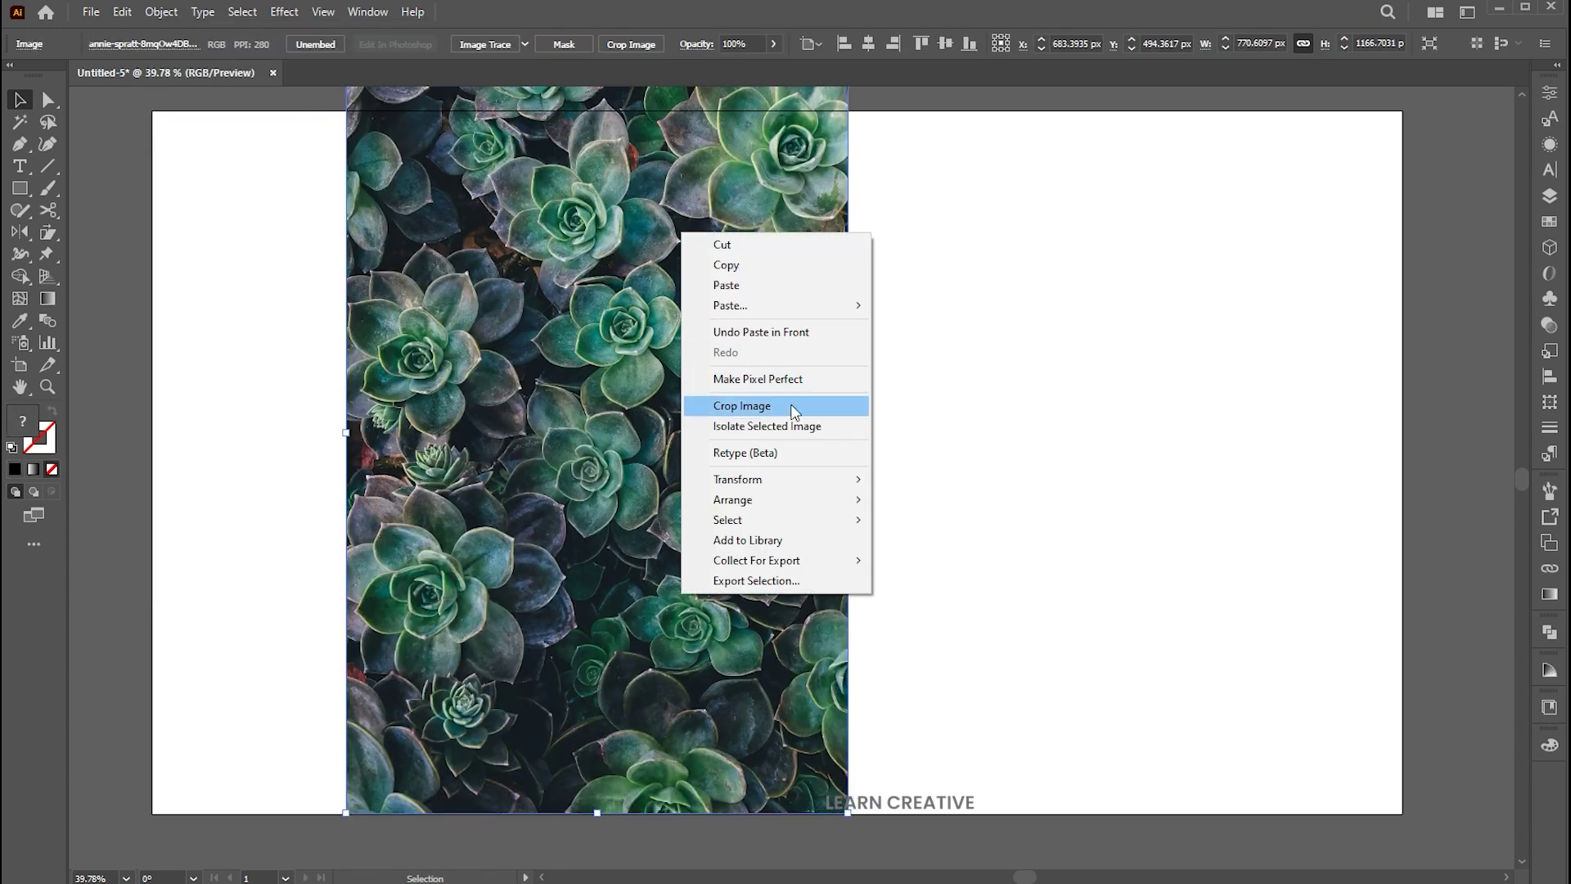
mouse_move(765, 501)
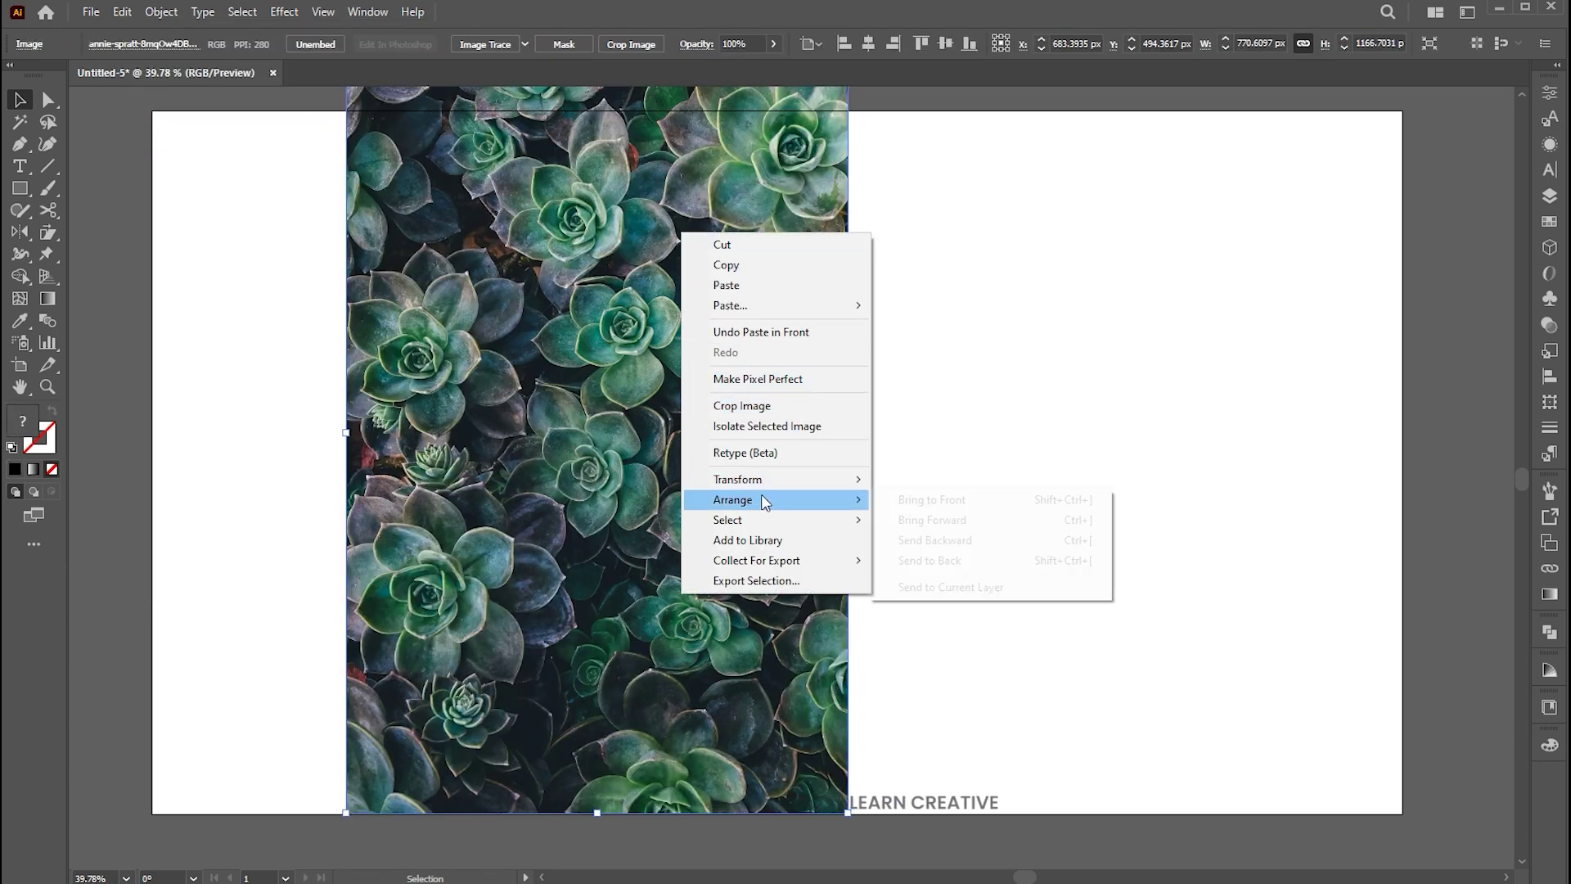
click(956, 556)
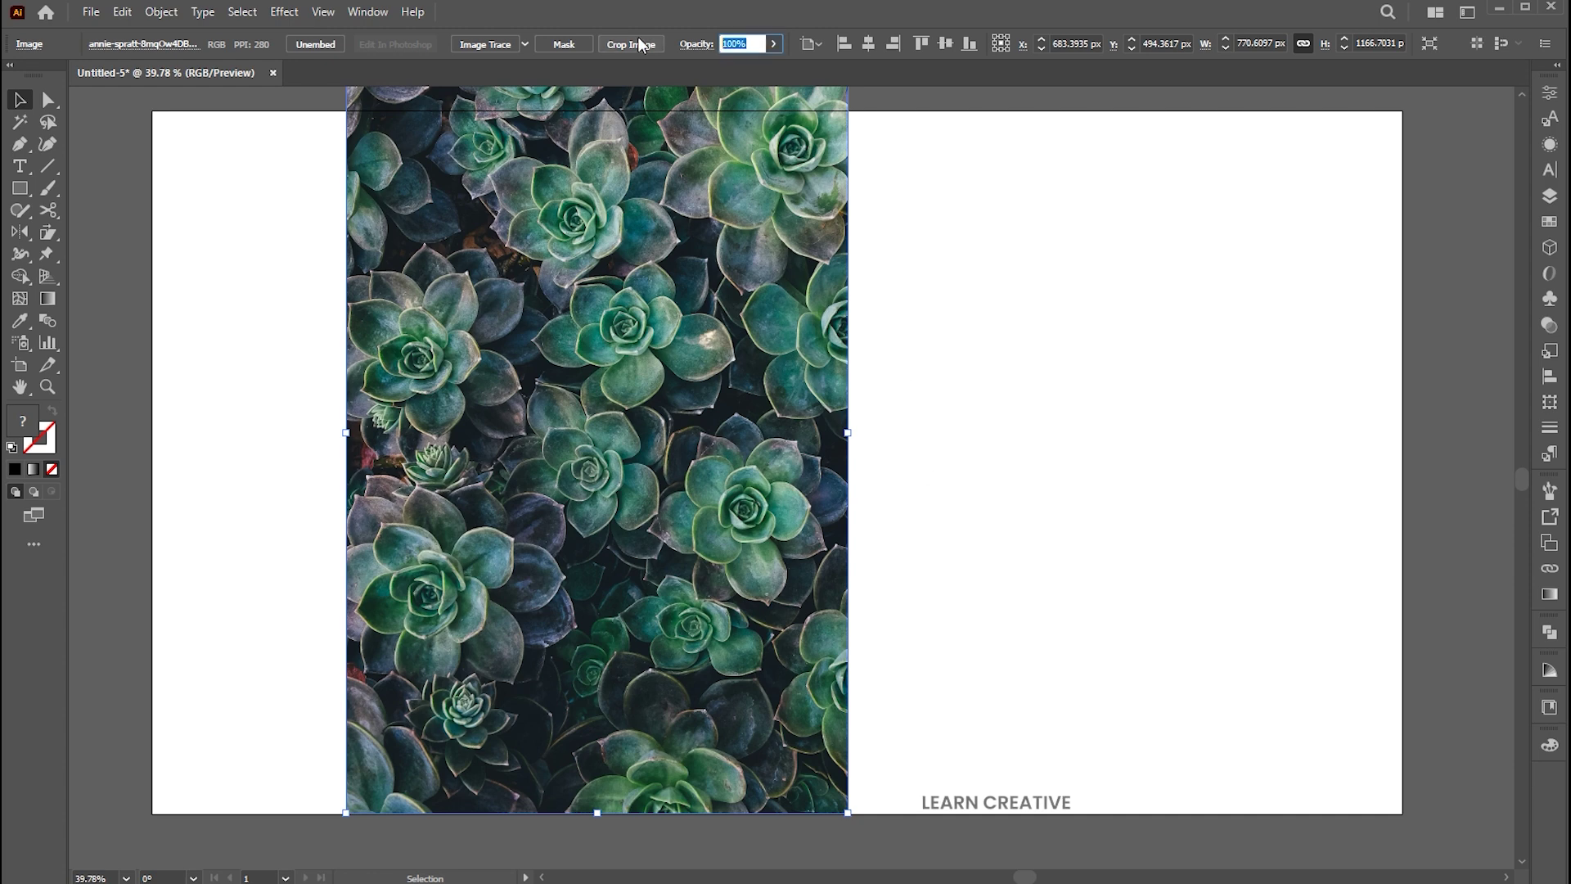
text(50)
key(Return)
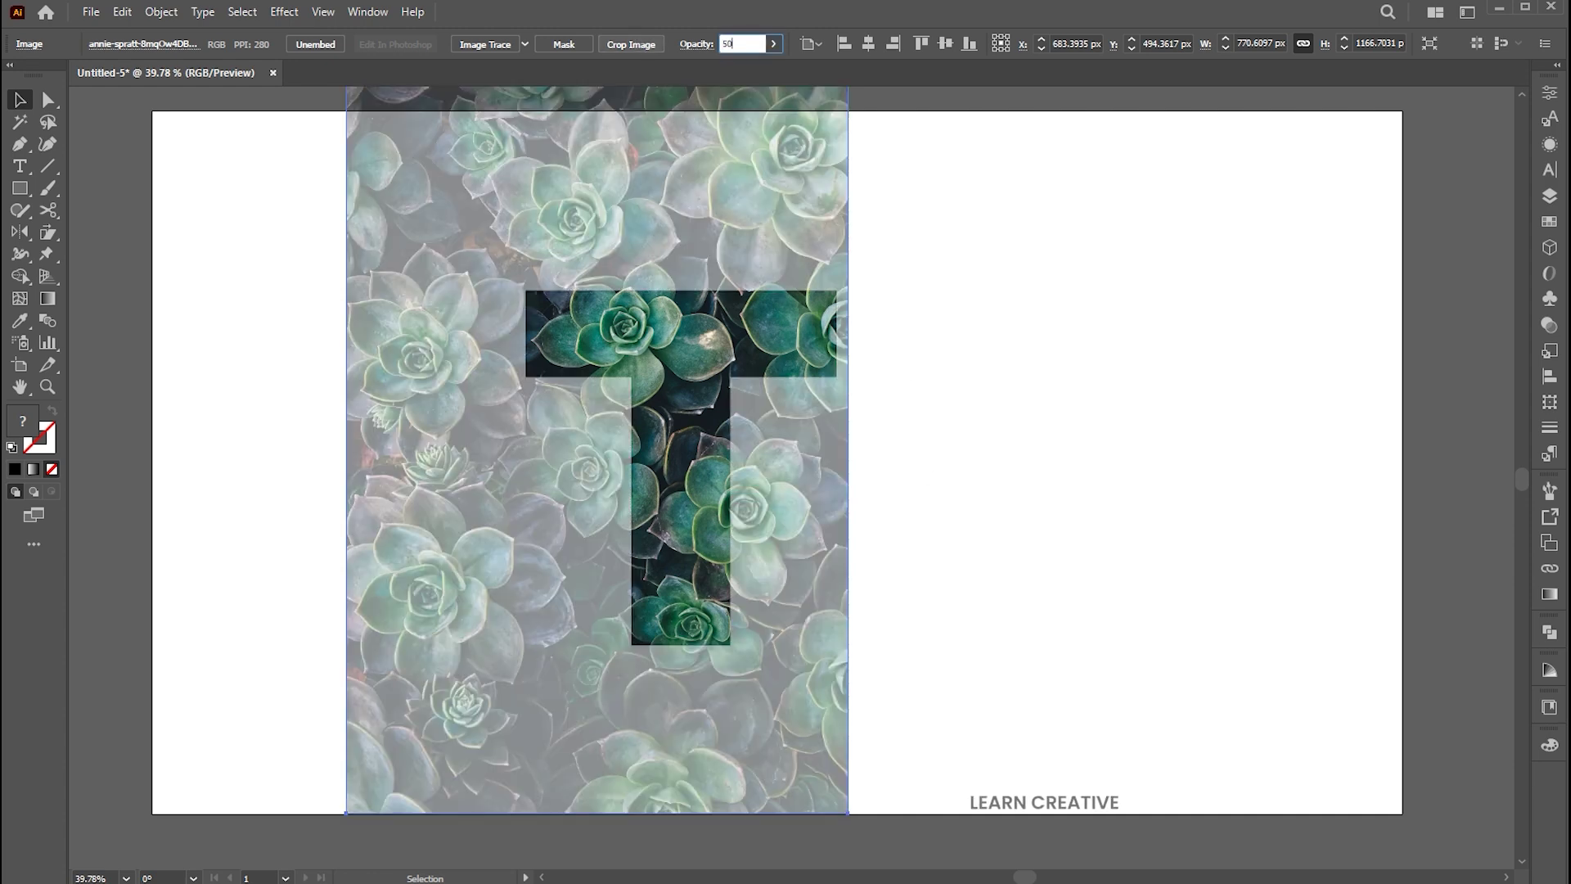
Deselect the photo and set the default fill colour to white, FFFFFF
click(947, 380)
key(z)
drag(616, 269, 616, 460)
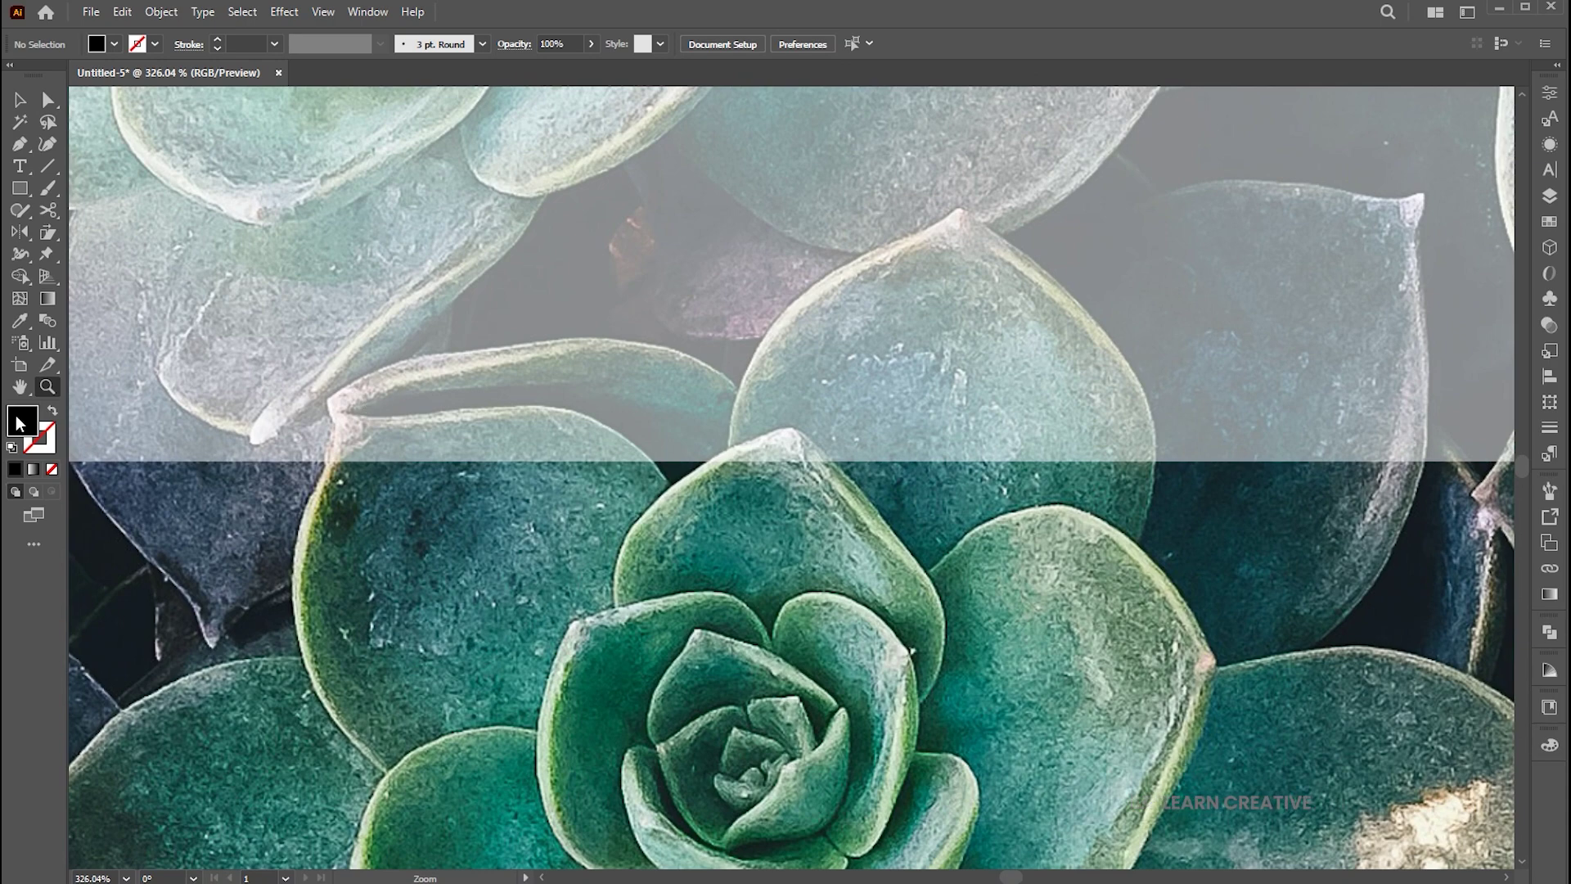
drag(506, 154, 428, 113)
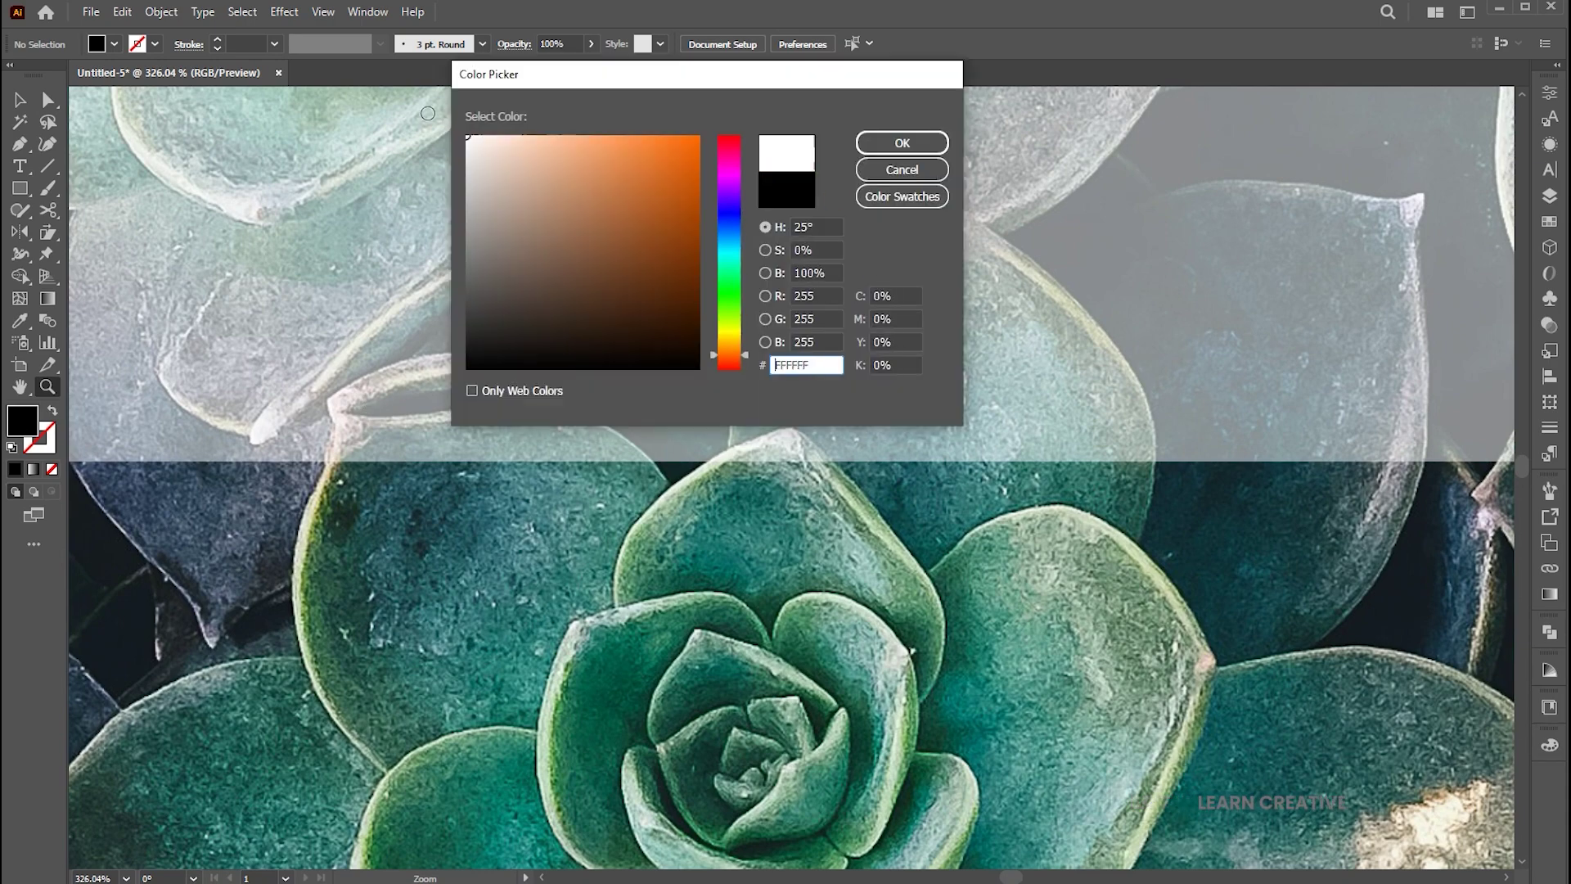
click(871, 145)
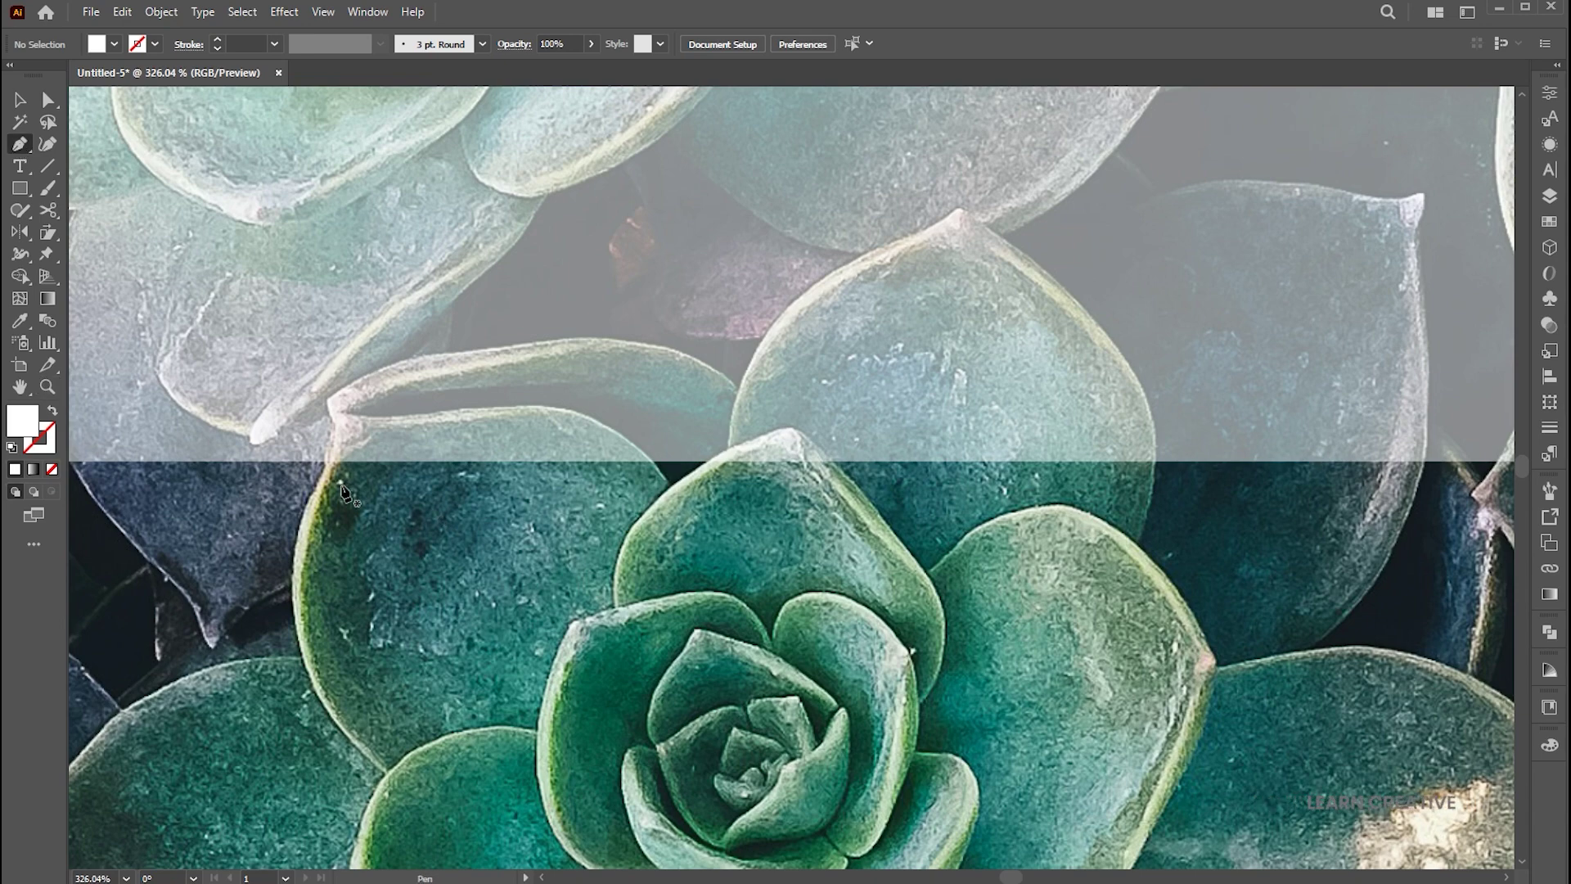
Start a Pen path above the T's crossbar, tracing the outer edge of the long flat petal that rises beyond the letter
scroll(321, 488, up, 3)
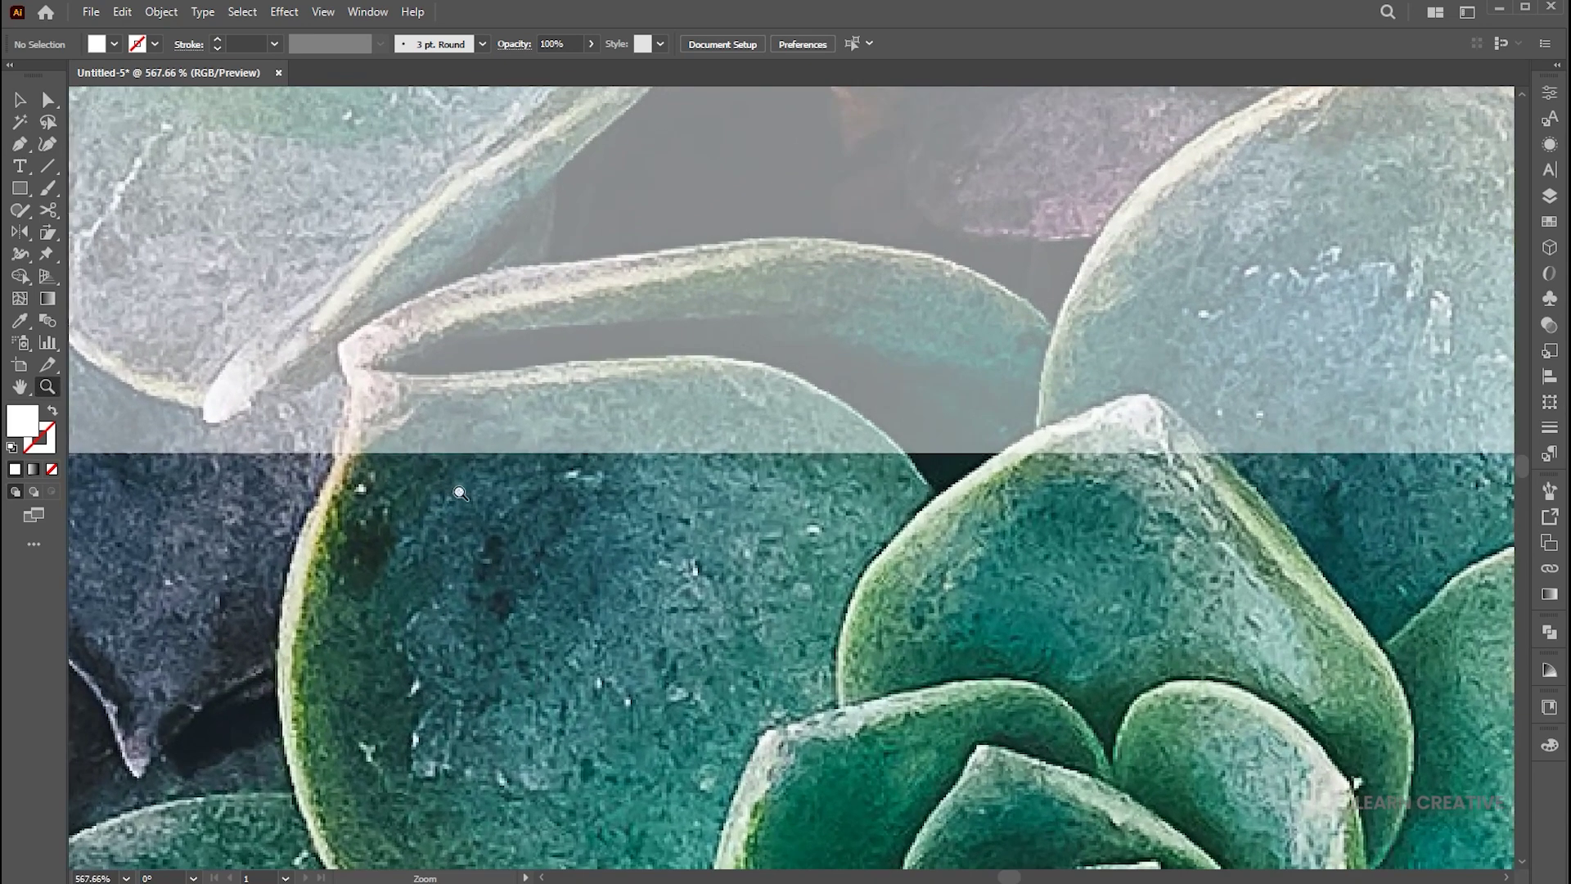
click(325, 490)
drag(352, 406, 354, 383)
click(338, 346)
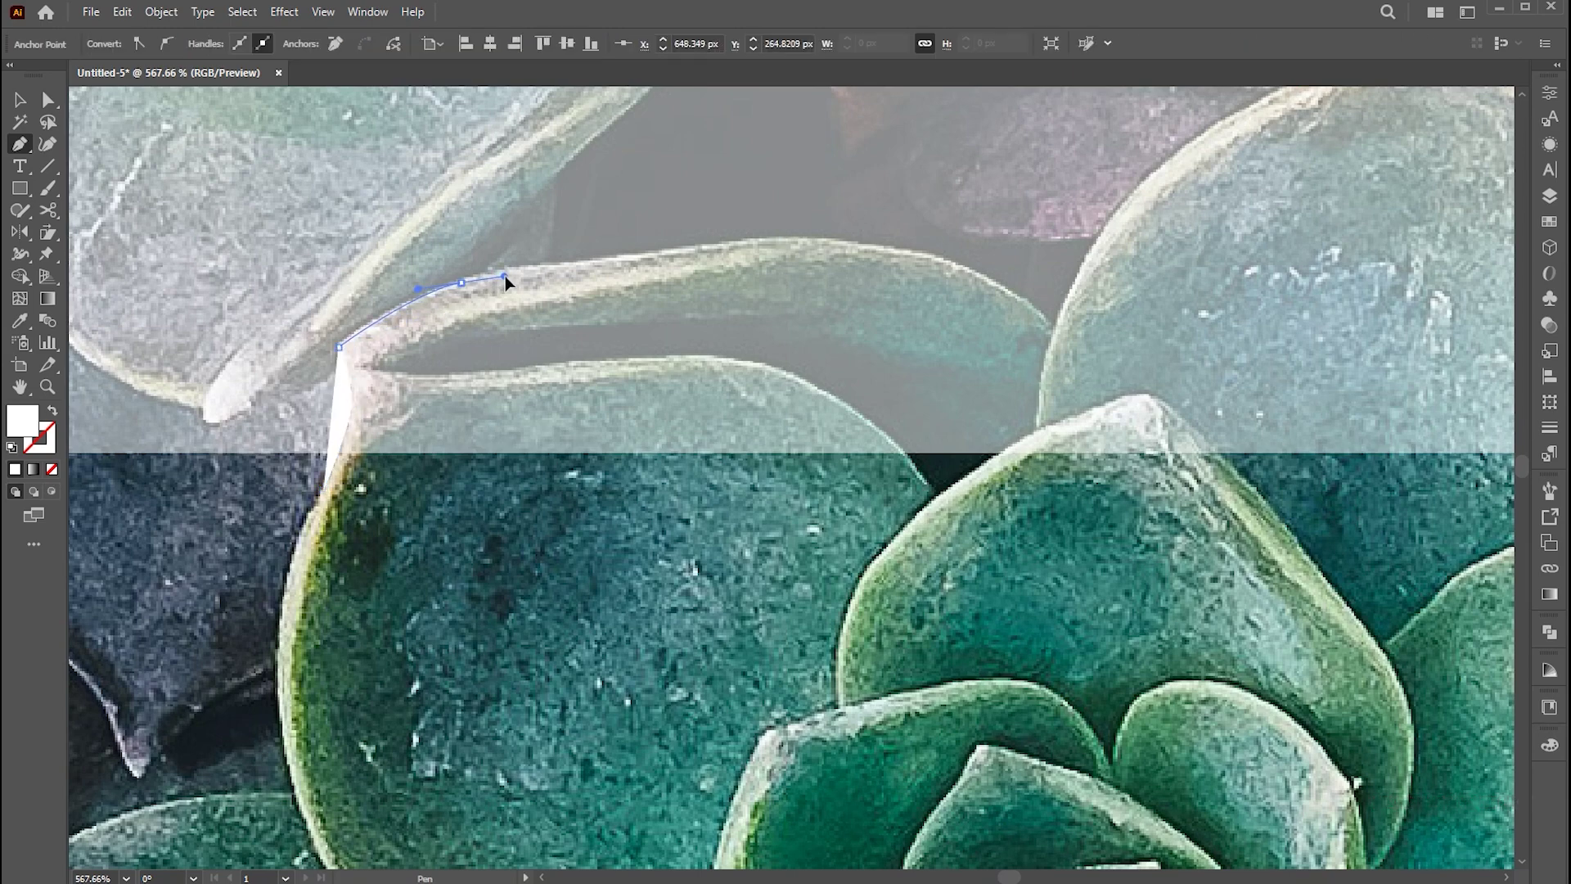
drag(461, 282, 504, 276)
click(573, 266)
drag(949, 264, 1069, 362)
click(949, 264)
click(1054, 332)
Continue the path around the adjoining pointed petal and close it inside the T's crossbar
drag(1219, 246, 793, 414)
drag(759, 316, 833, 268)
click(958, 222)
drag(1014, 182, 1064, 226)
click(1014, 183)
drag(1161, 312, 1018, 232)
drag(1078, 273, 1127, 329)
drag(1167, 417, 1147, 323)
drag(1165, 582, 1069, 800)
drag(458, 588, 1015, 518)
click(463, 521)
click(293, 414)
Trace the petal hanging below the foot of the T's stem with the Pen tool and close the path inside the stem
key(z)
drag(749, 510, 352, 471)
drag(931, 646, 834, 334)
drag(1068, 786, 887, 238)
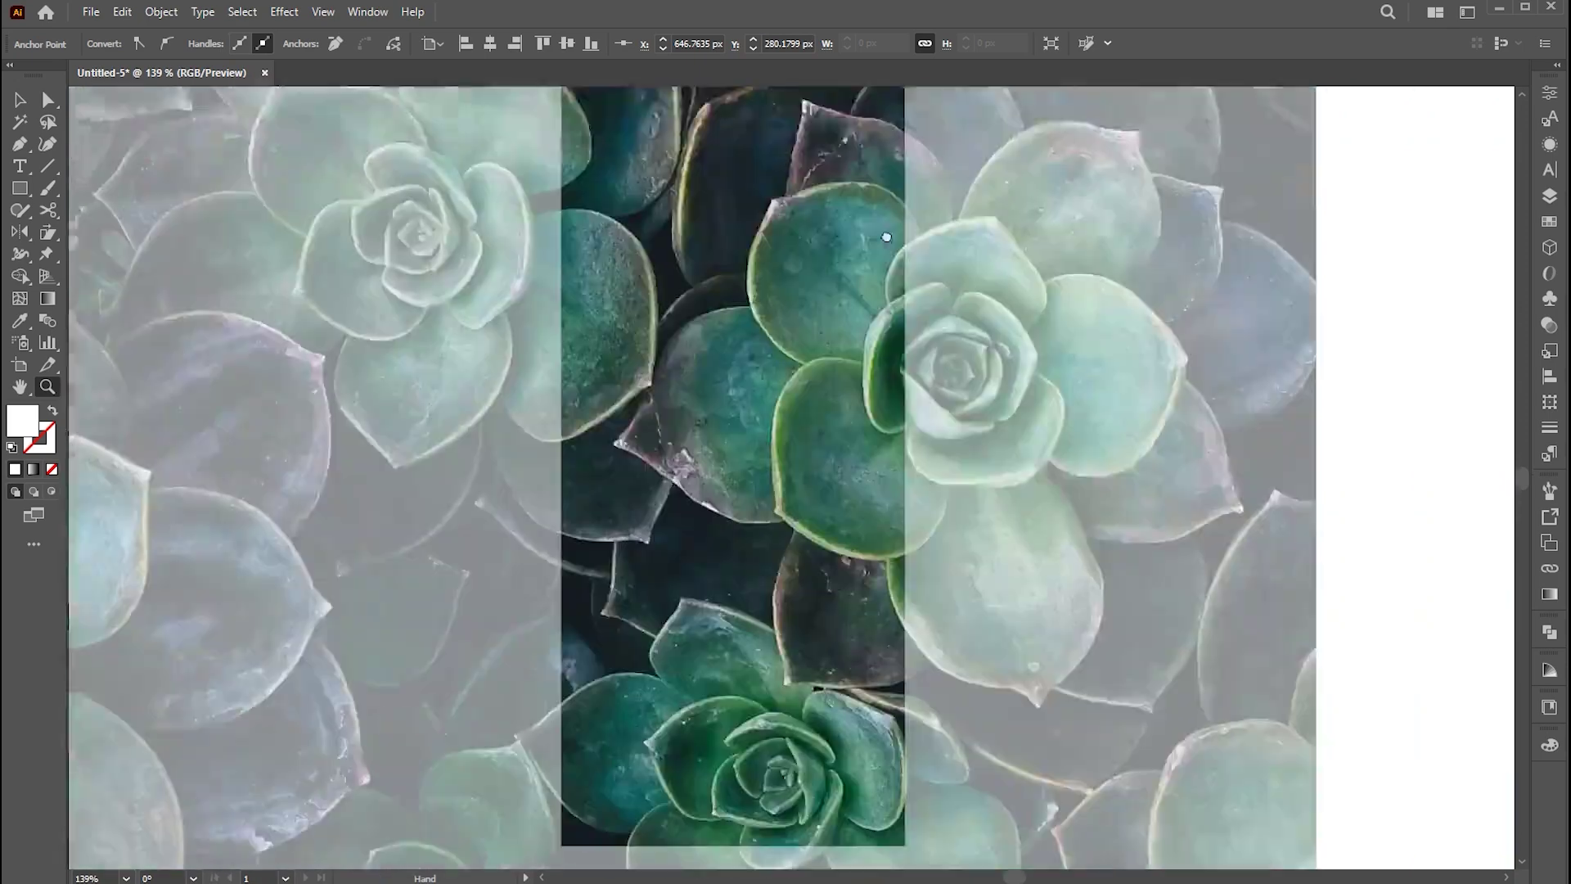
drag(881, 600, 881, 253)
drag(684, 570, 857, 575)
drag(659, 457, 816, 443)
click(571, 387)
click(535, 408)
drag(532, 530, 557, 596)
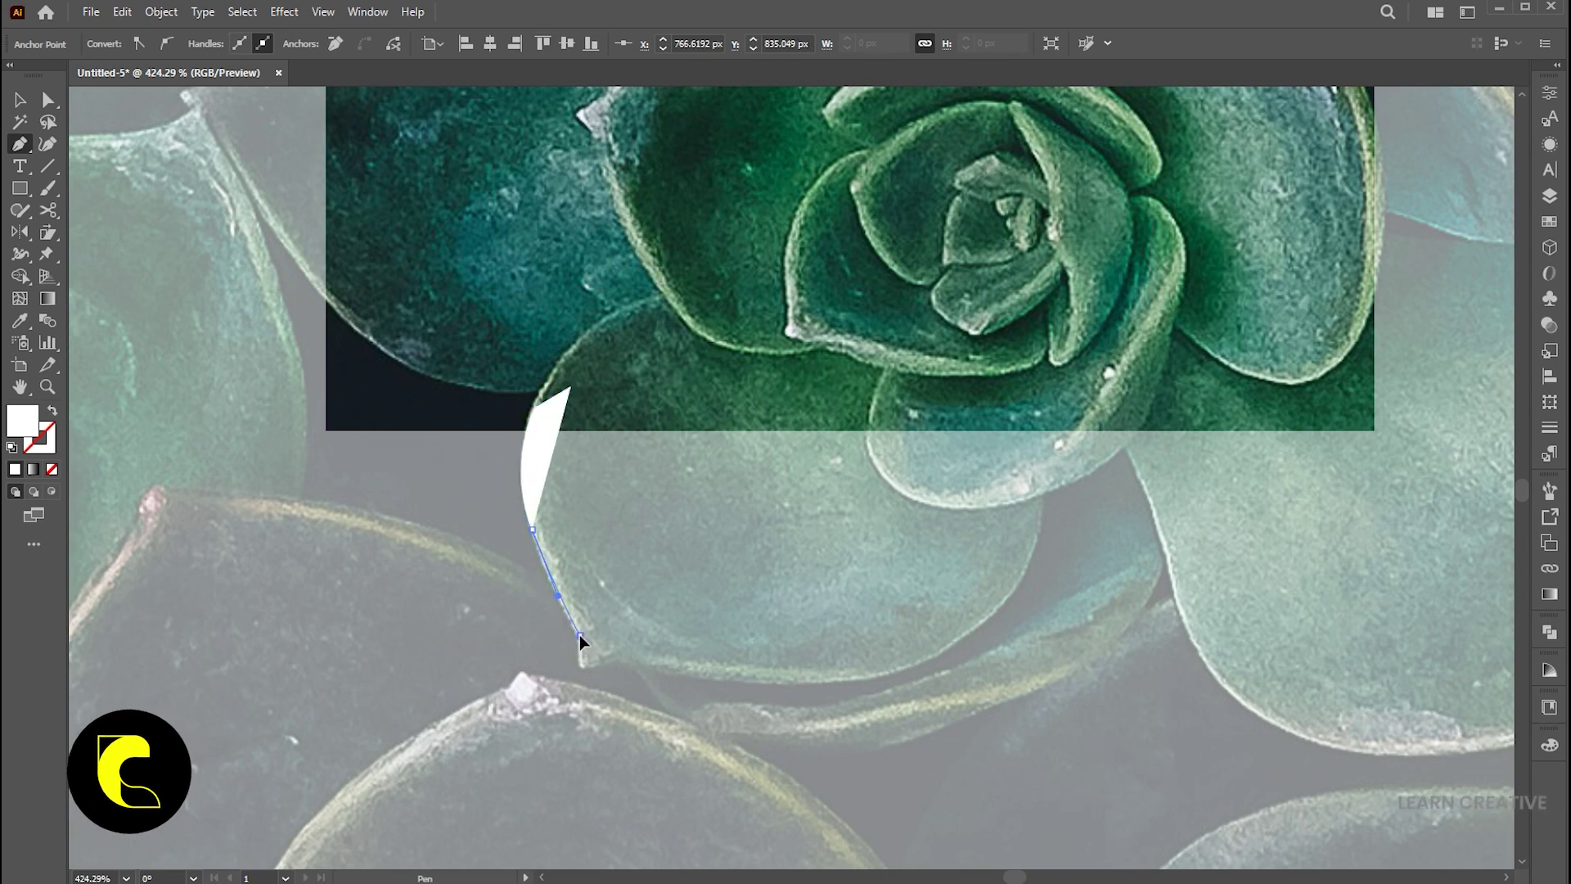
click(581, 664)
click(611, 658)
drag(876, 672, 961, 647)
drag(1042, 494, 1052, 383)
click(1143, 420)
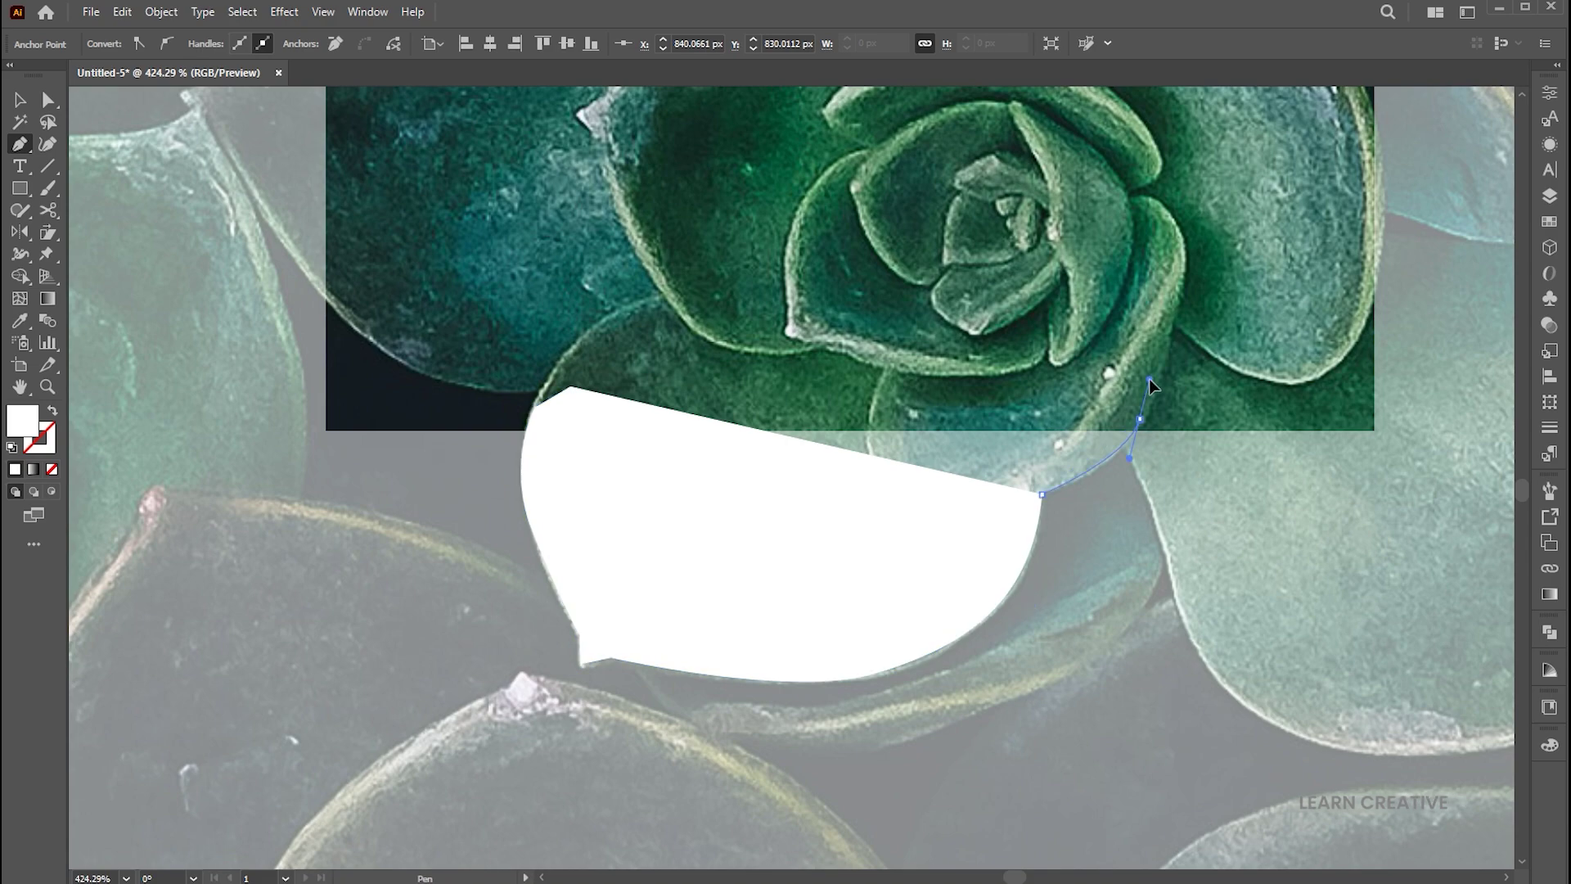
click(571, 387)
Combine the upper and lower white petal shapes into one compound path
key(z)
drag(820, 446, 335, 401)
drag(775, 477, 709, 499)
drag(851, 509, 769, 606)
drag(775, 473, 668, 491)
drag(720, 517, 707, 635)
key(v)
click(1095, 515)
click(683, 198)
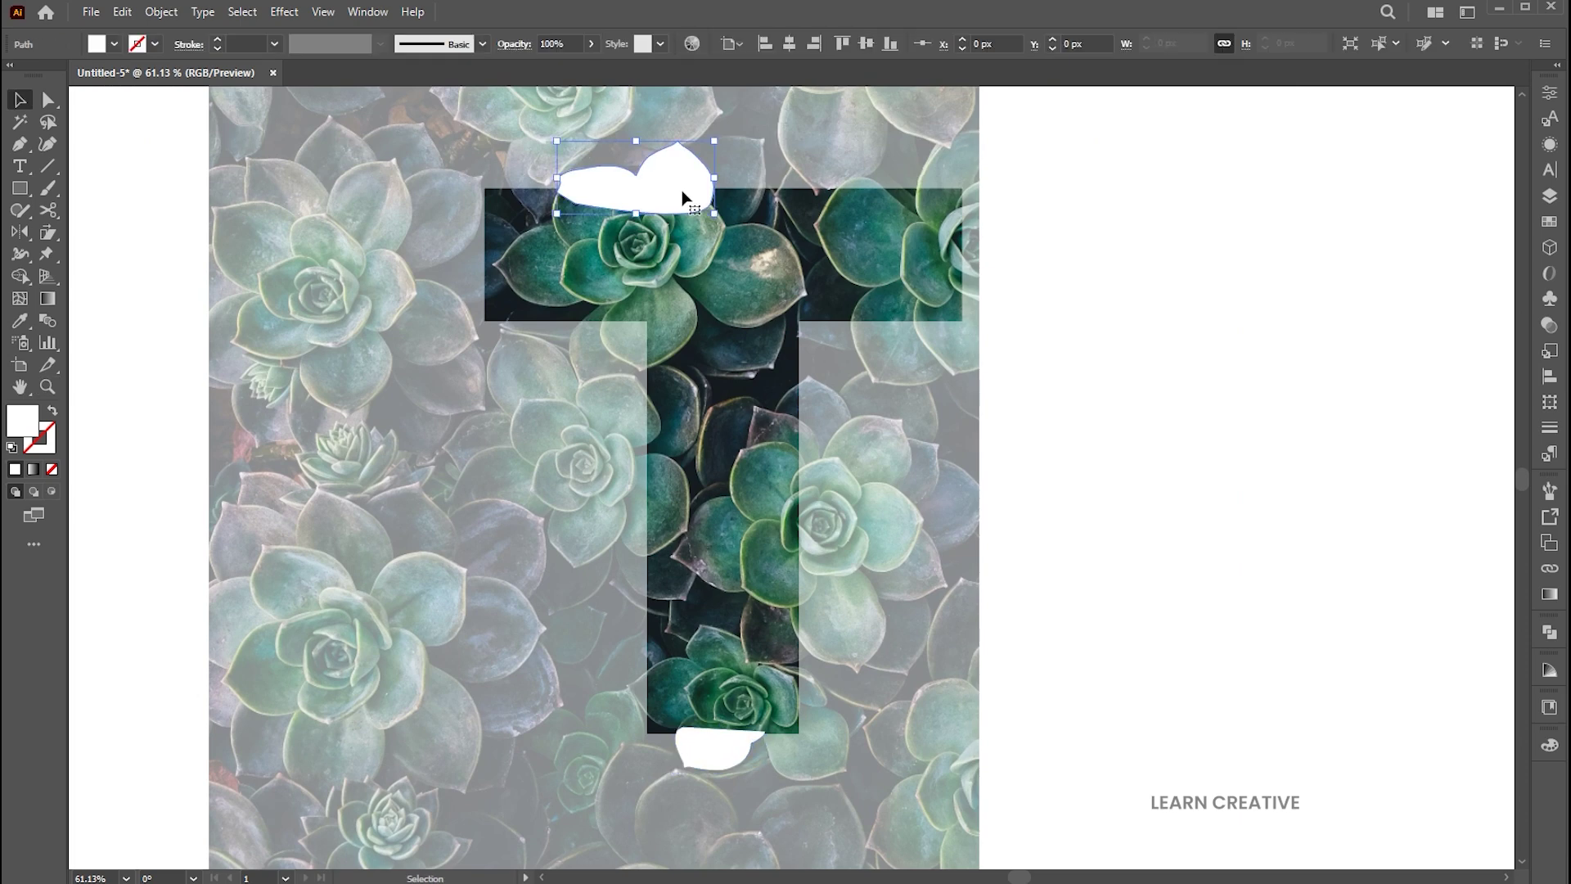
shift+click(723, 742)
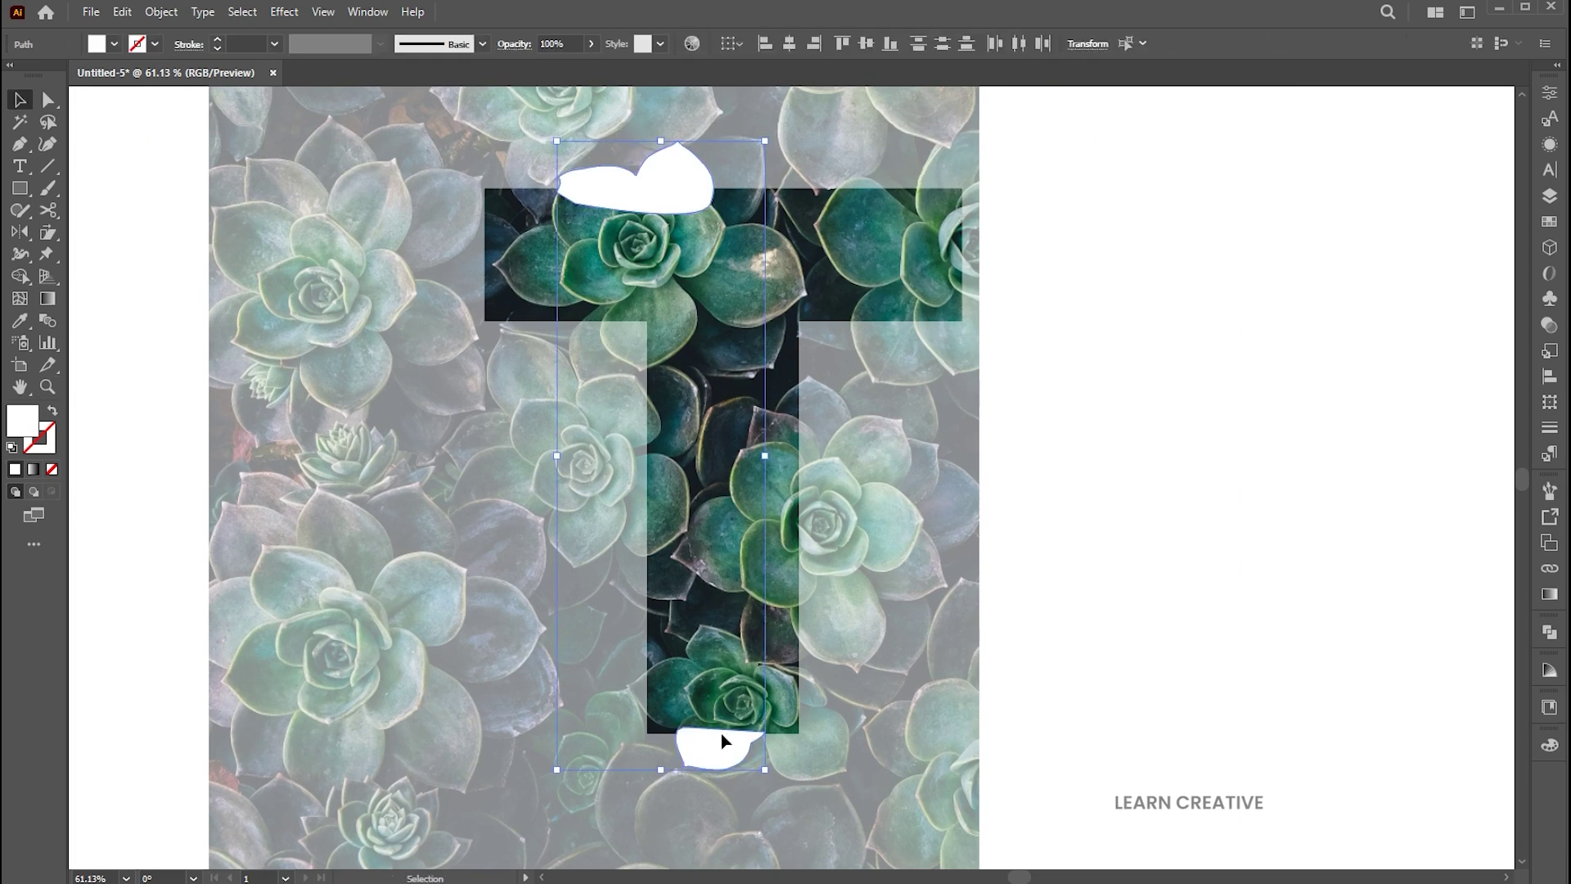
right_click(659, 189)
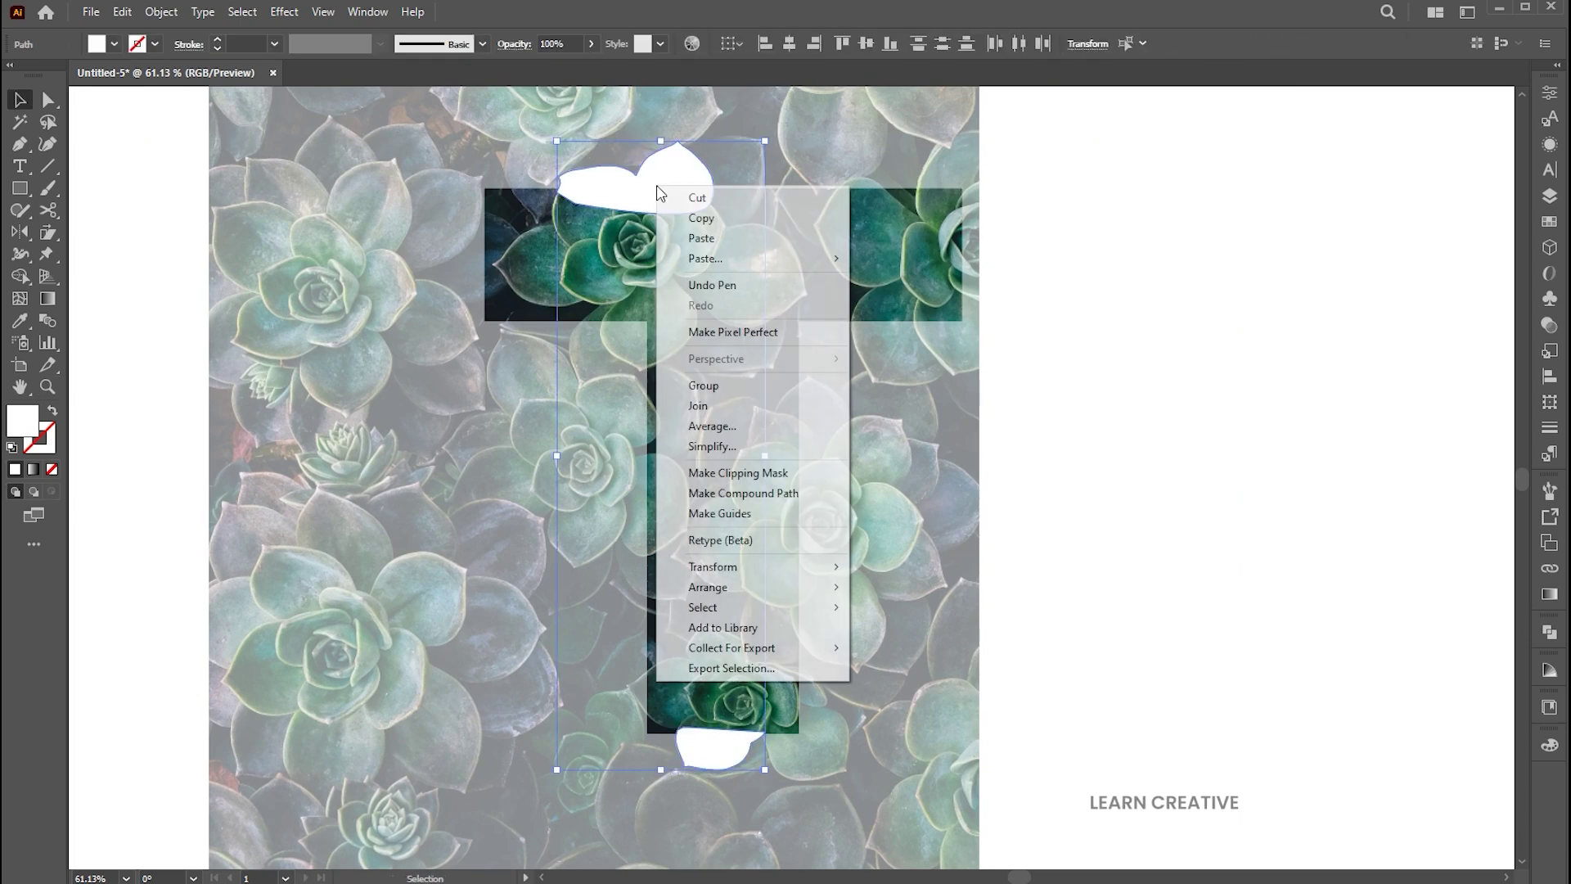
click(743, 494)
click(161, 11)
mouse_move(380, 740)
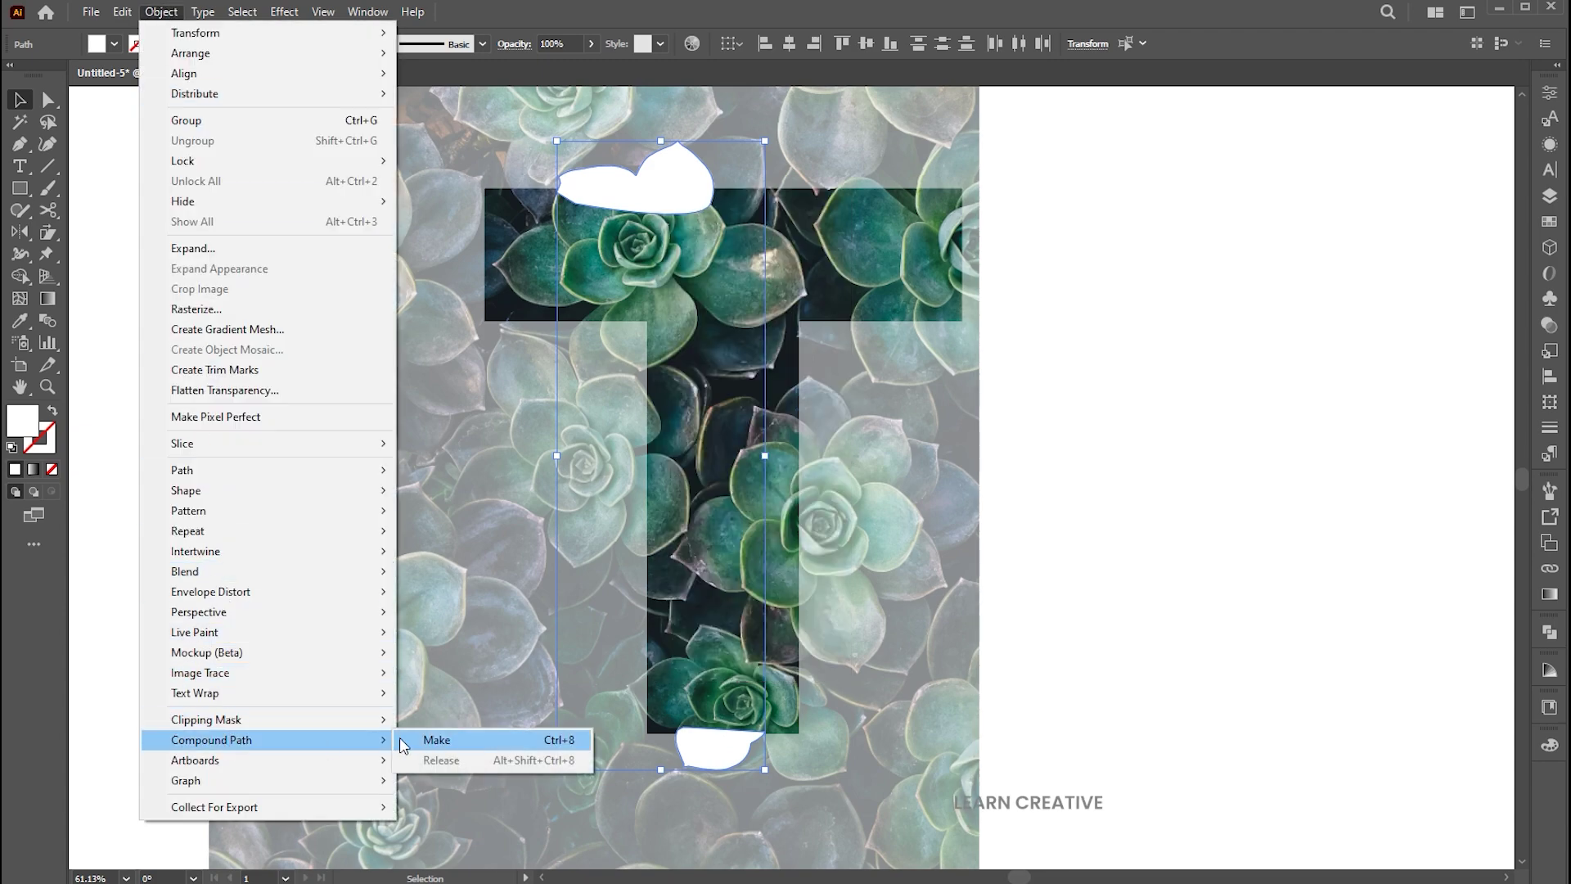
click(425, 741)
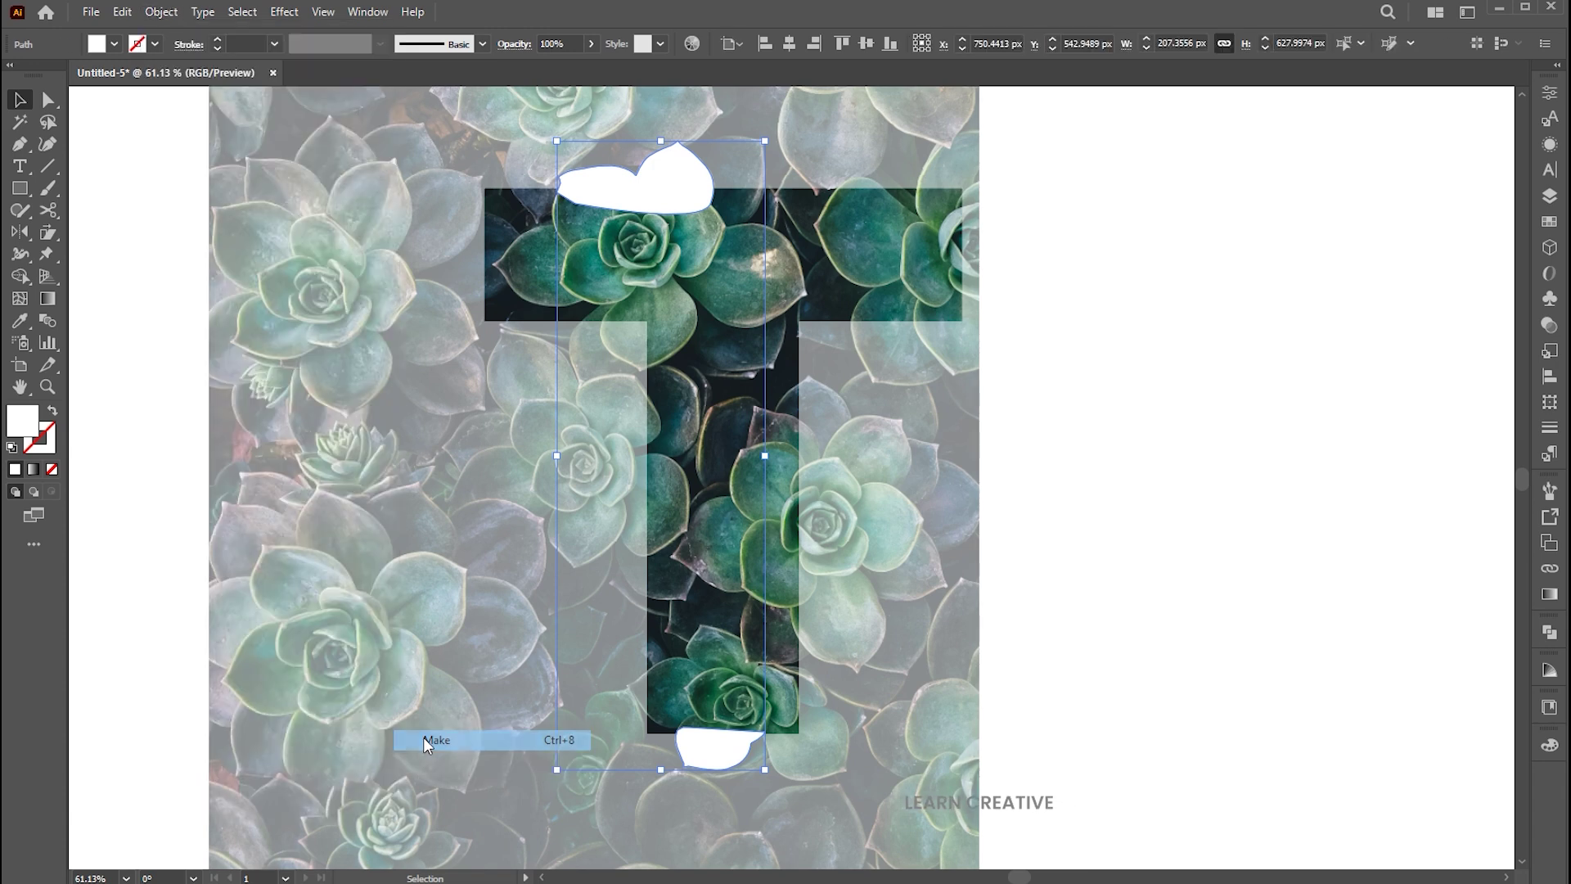
click(1125, 551)
Set the photo copy's opacity to 100% and make a clipping mask from it and the compound petal path
click(954, 480)
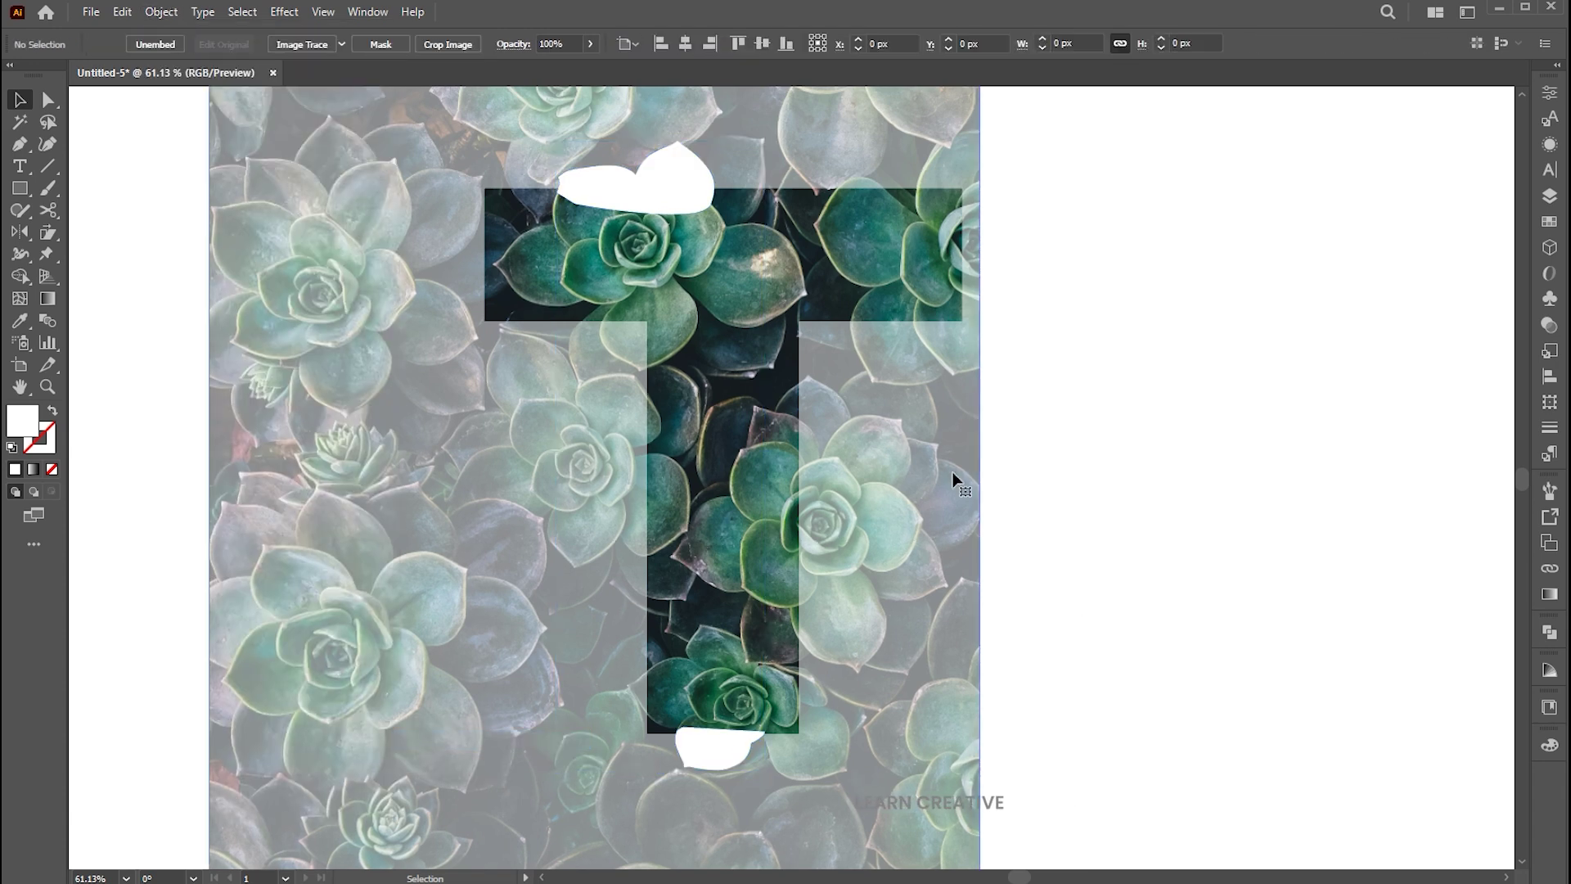
text(100)
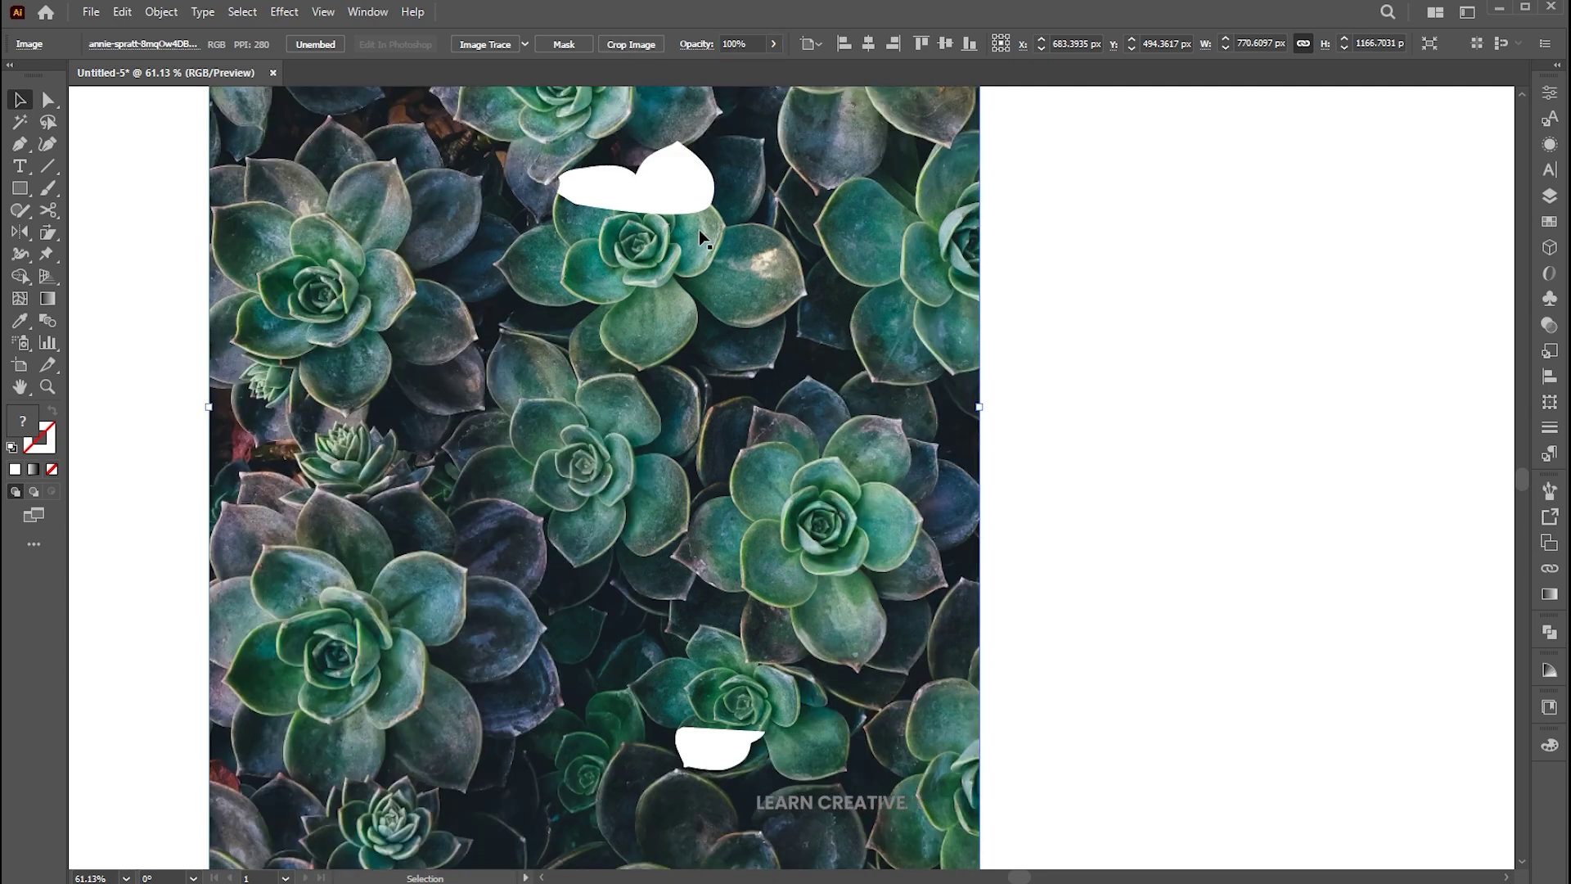
shift+click(689, 211)
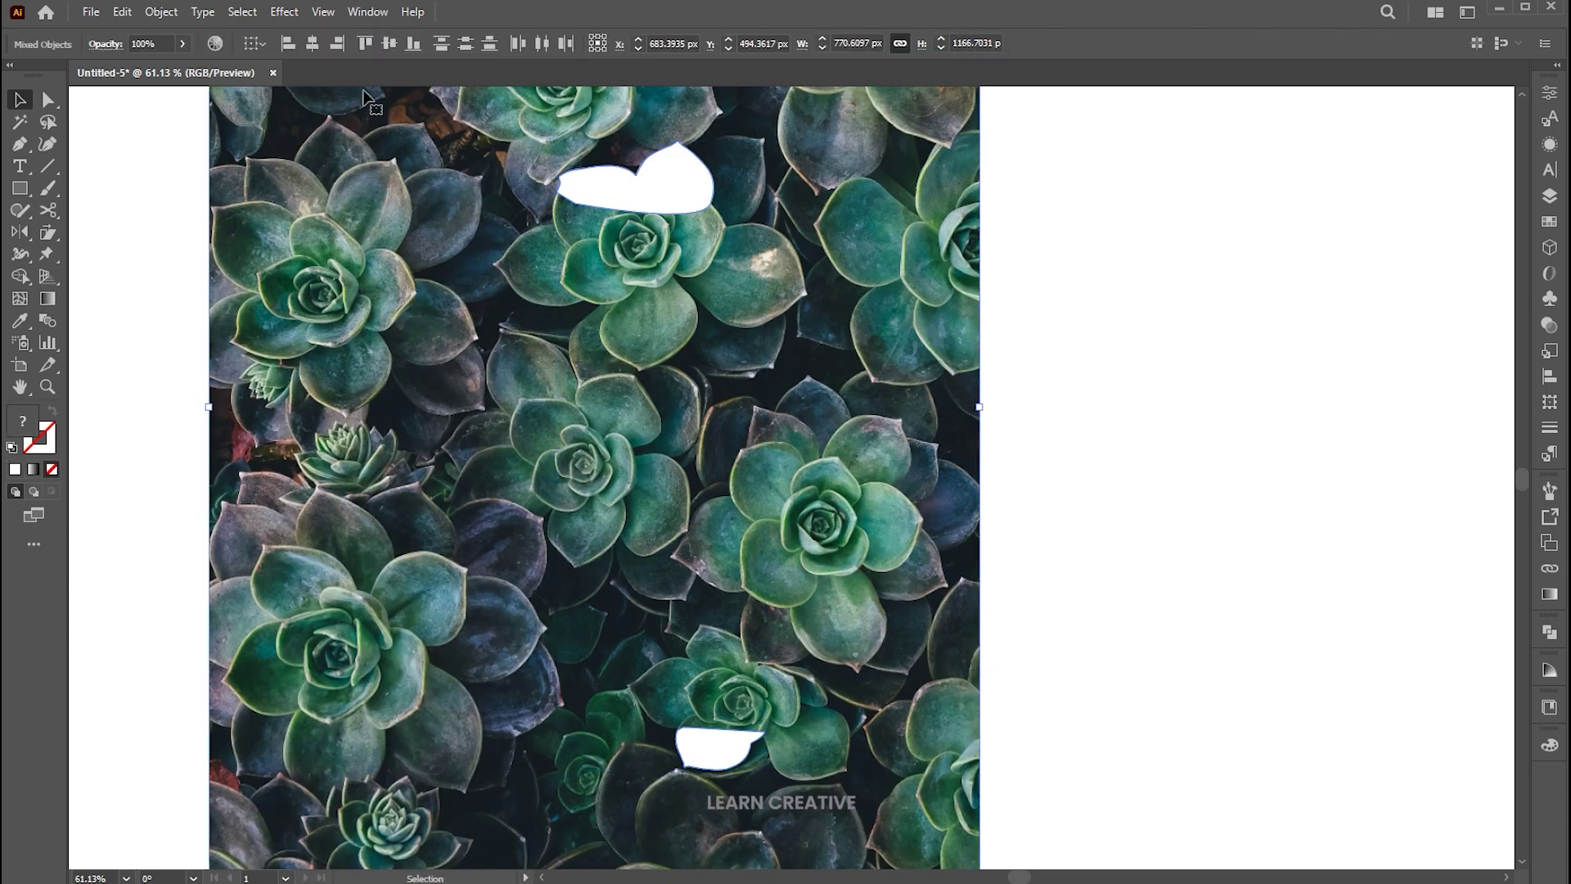
click(163, 13)
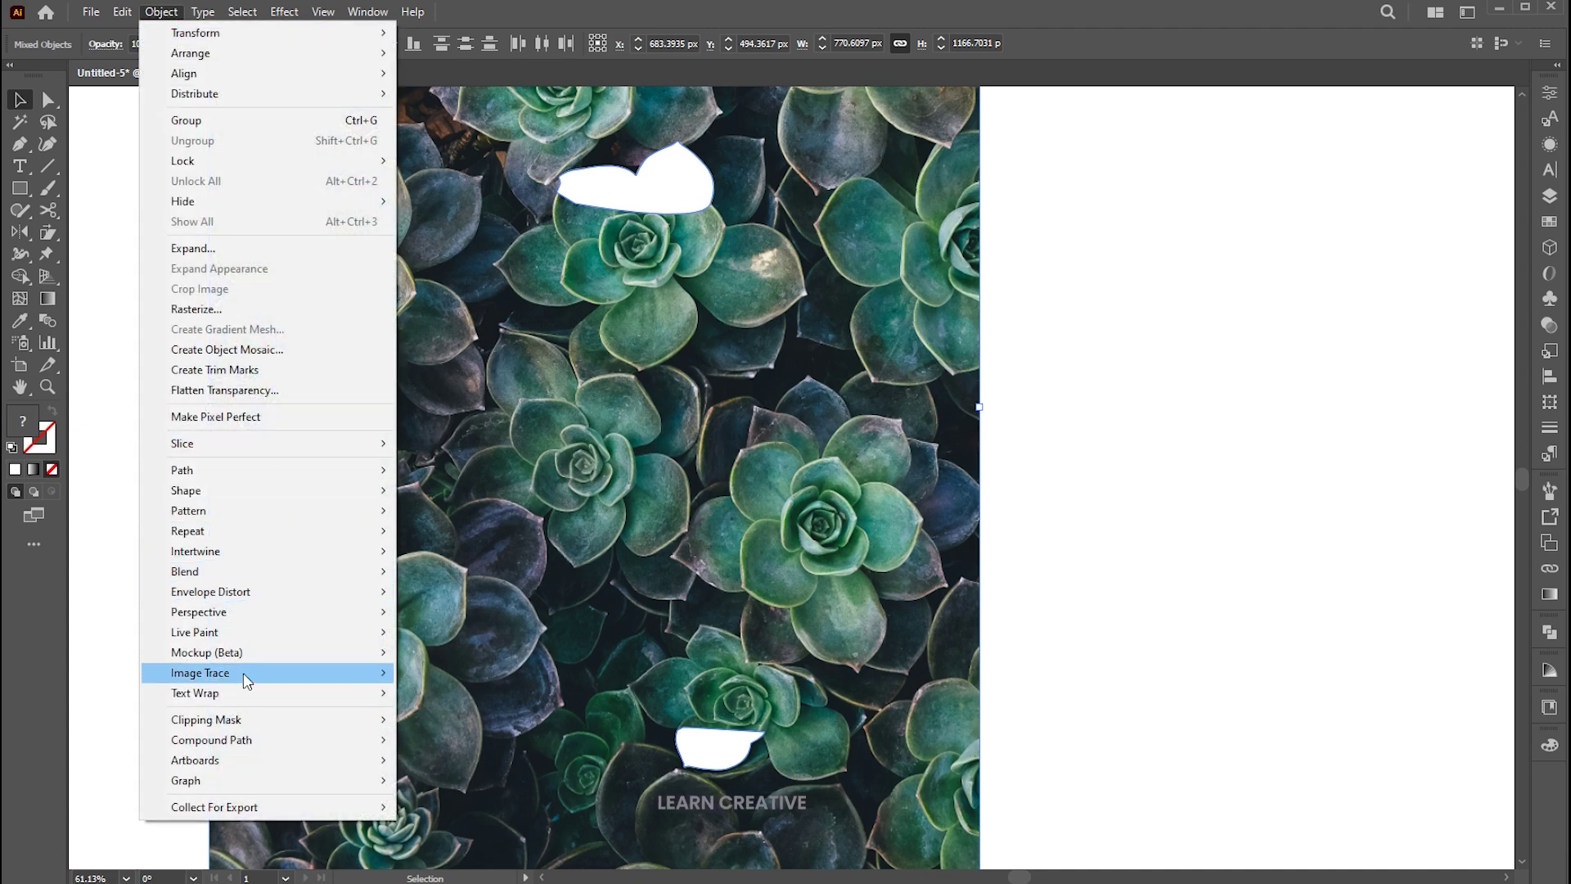
mouse_move(243, 722)
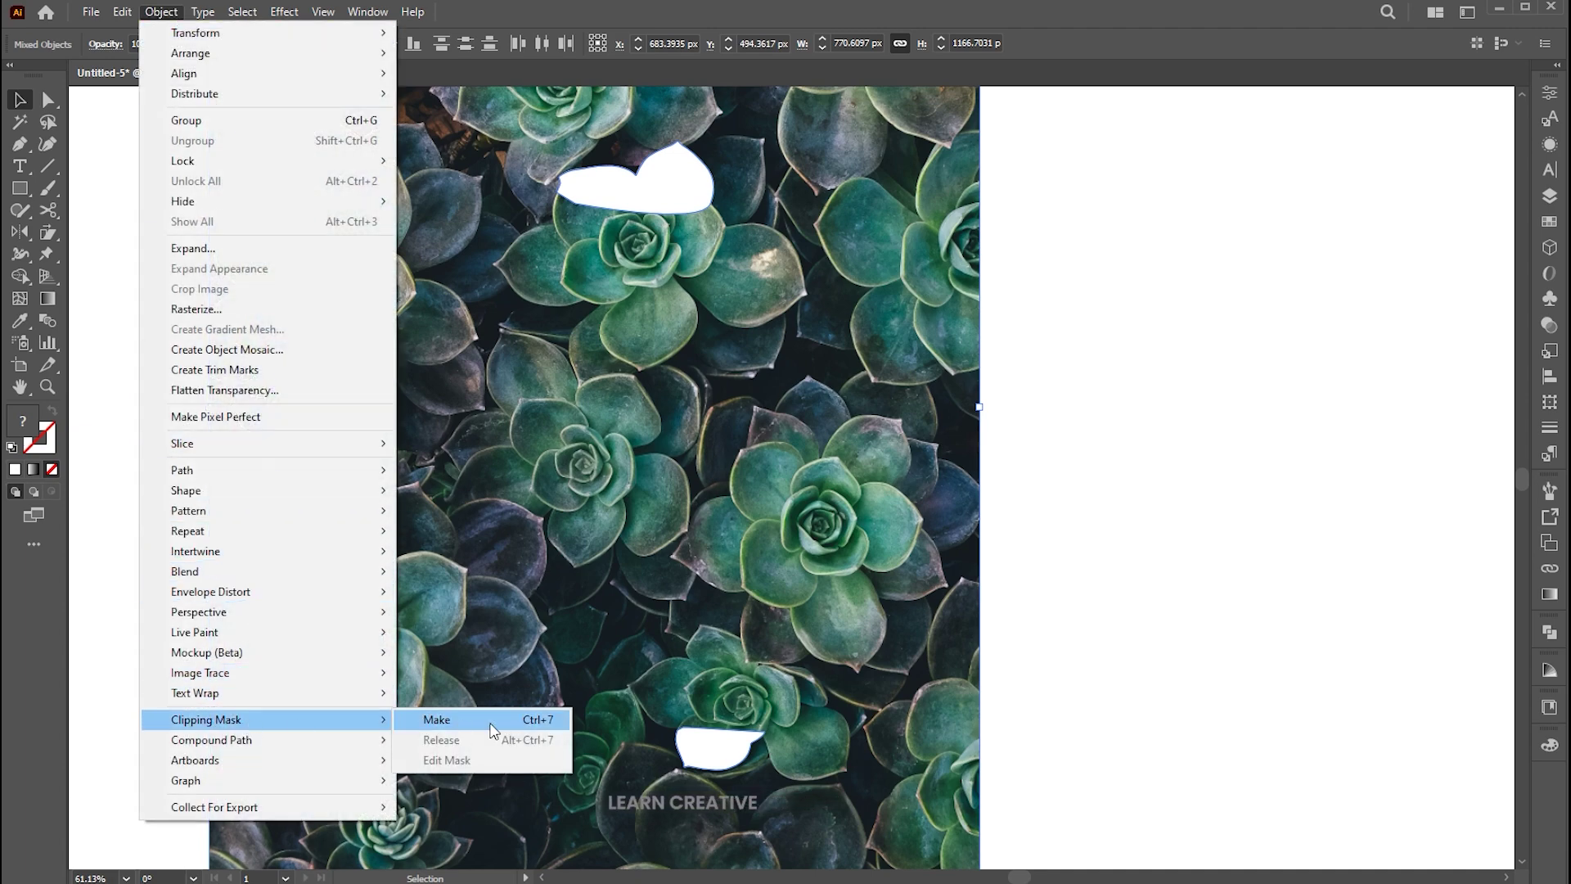
click(458, 720)
click(1155, 455)
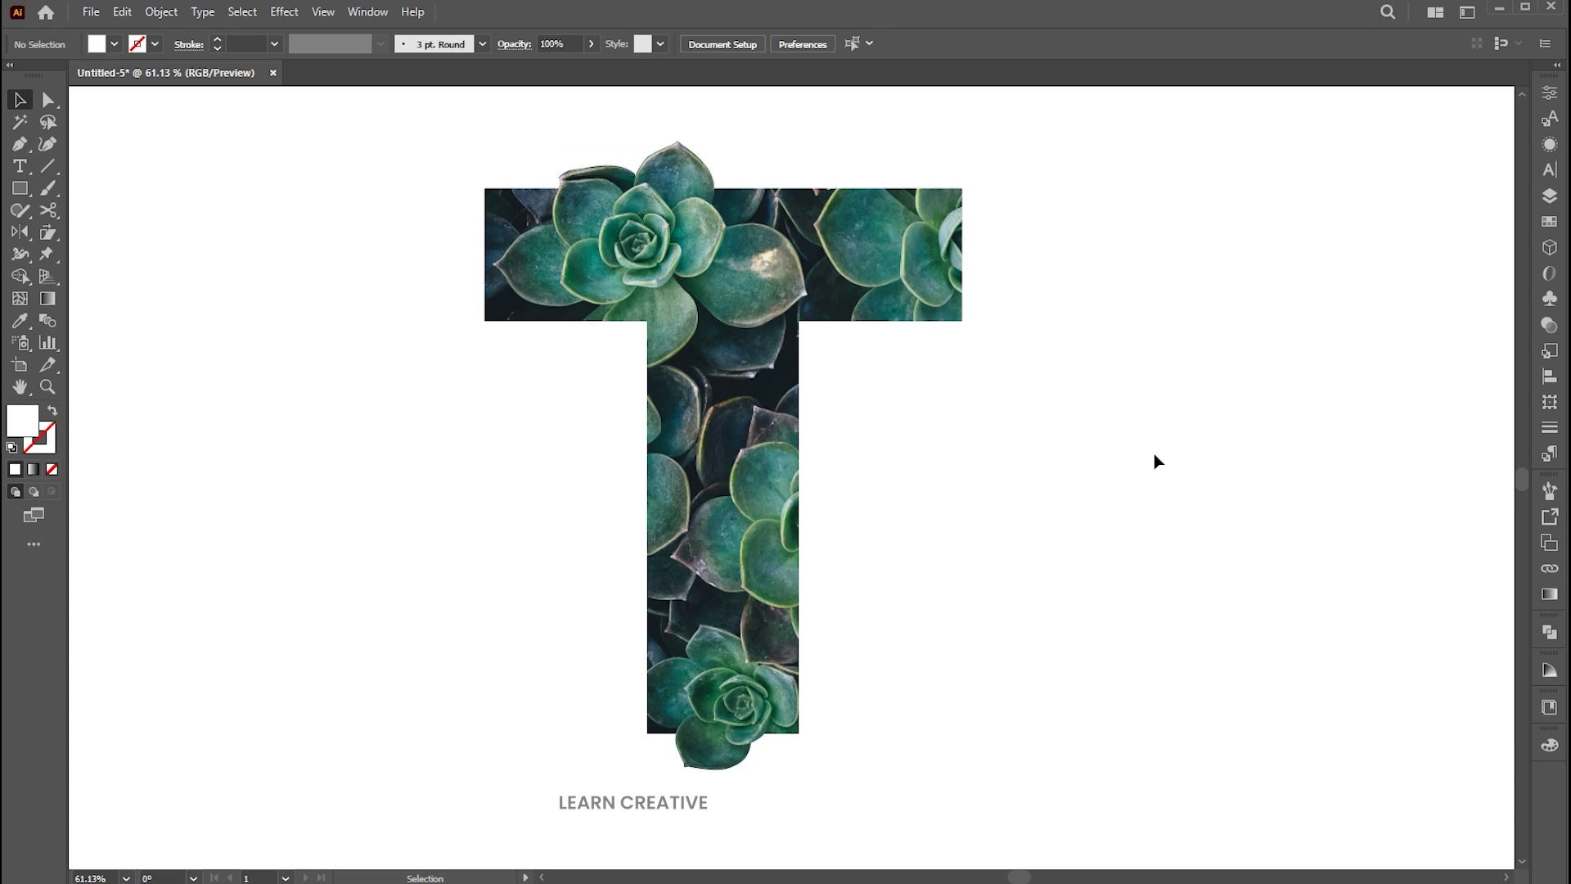
Select all parts of the finished succulent T and move them to the right side of the artboard
key(z)
drag(911, 444, 824, 446)
key(space)
drag(900, 480, 855, 449)
key(v)
drag(919, 267, 617, 561)
drag(711, 507, 1007, 498)
Change the letter in a copy of the black T text to U and convert it to outlines
key(space)
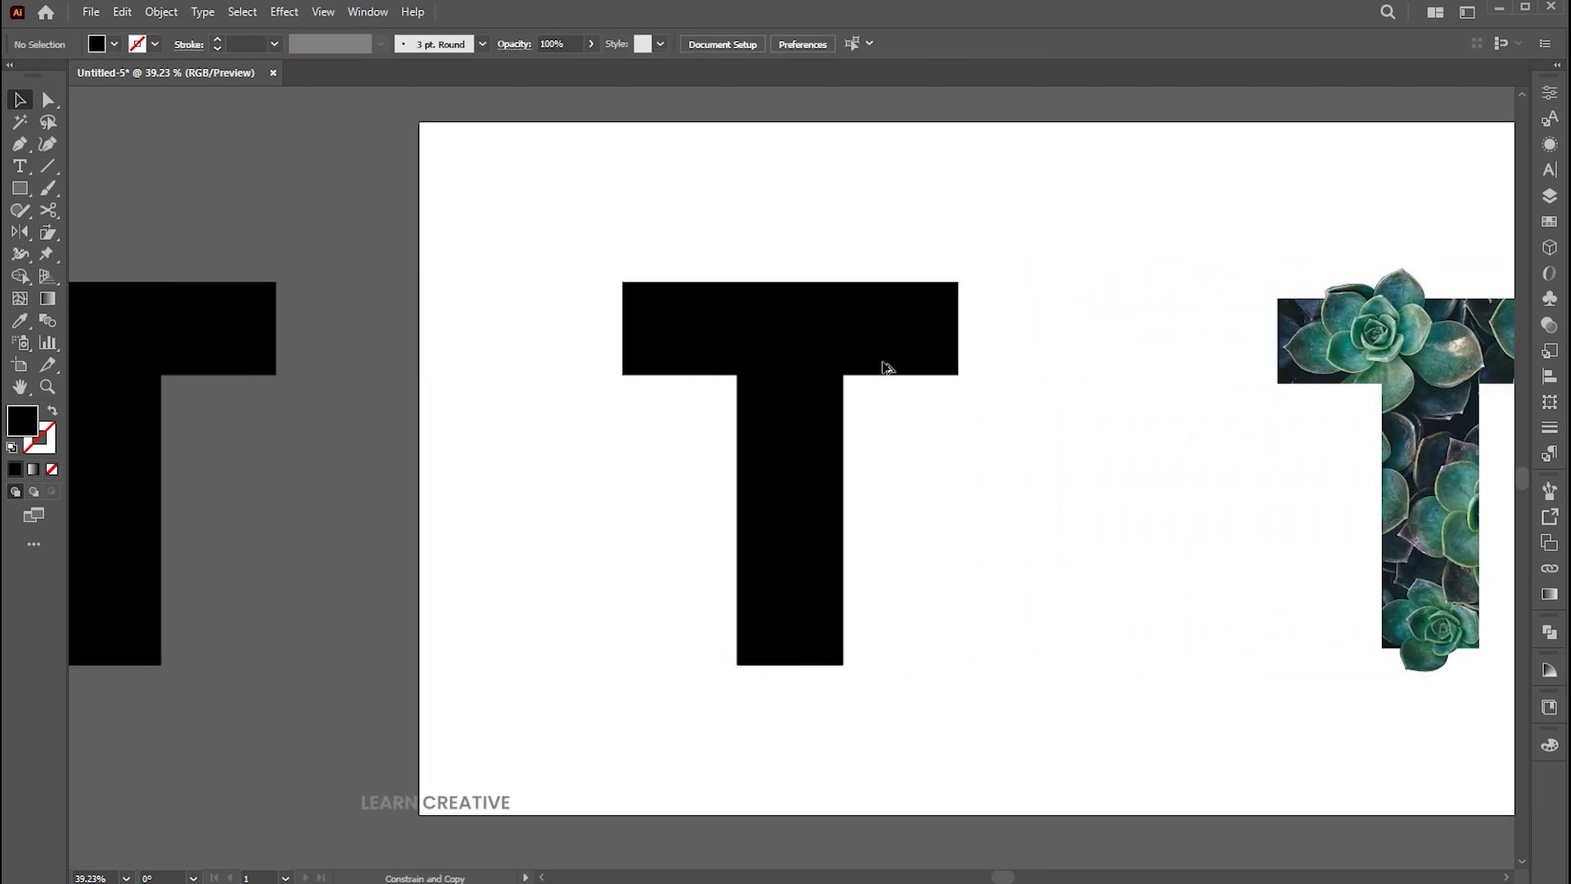
click(884, 366)
double_click(884, 366)
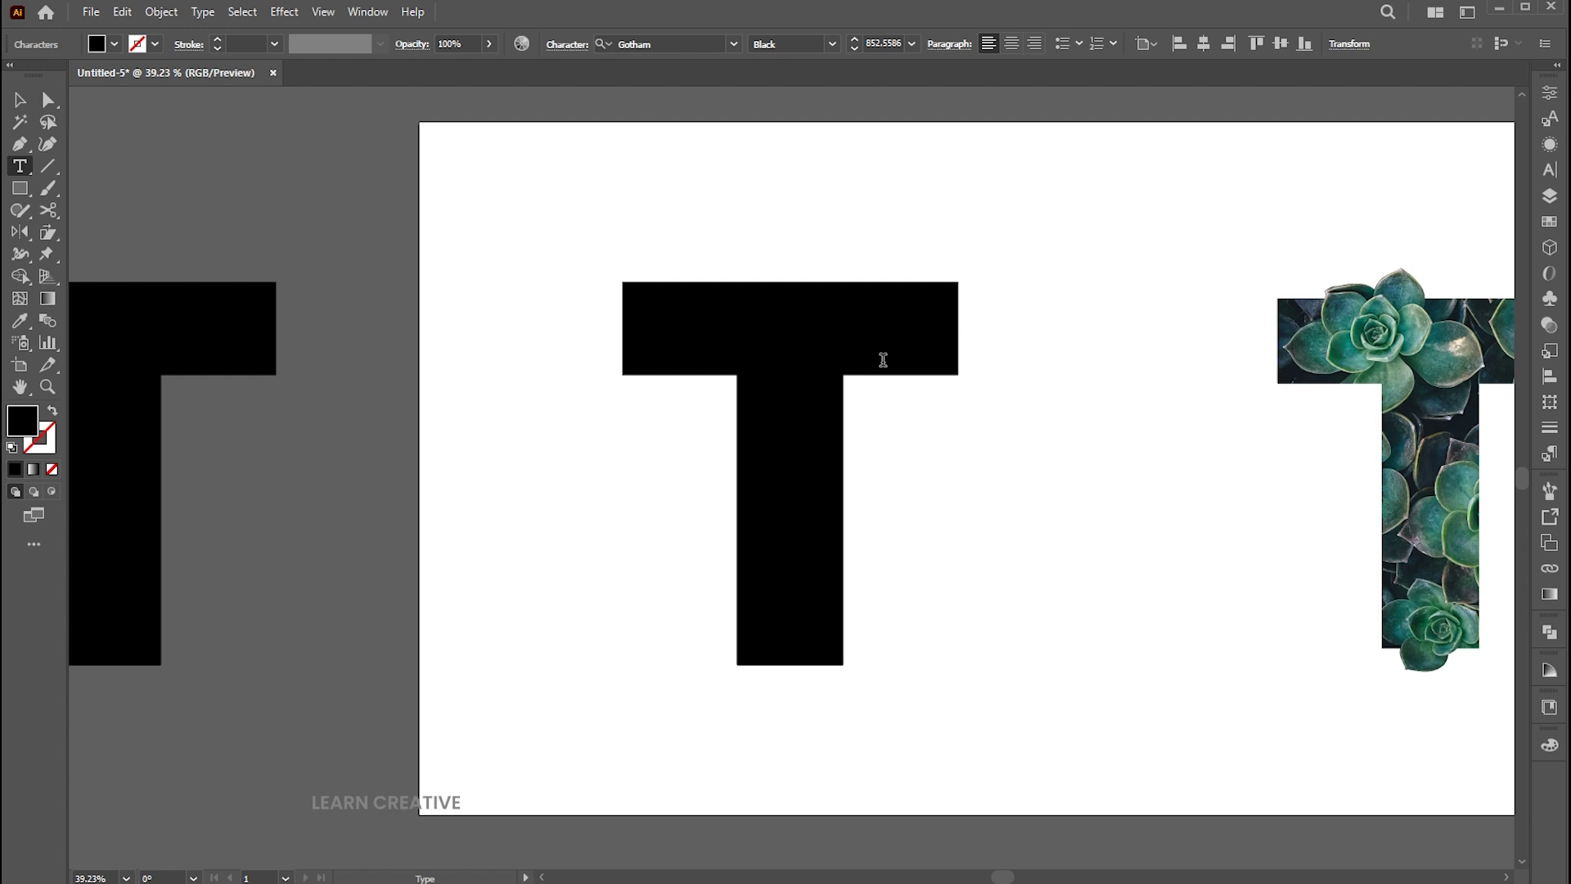
double_click(716, 348)
text(U)
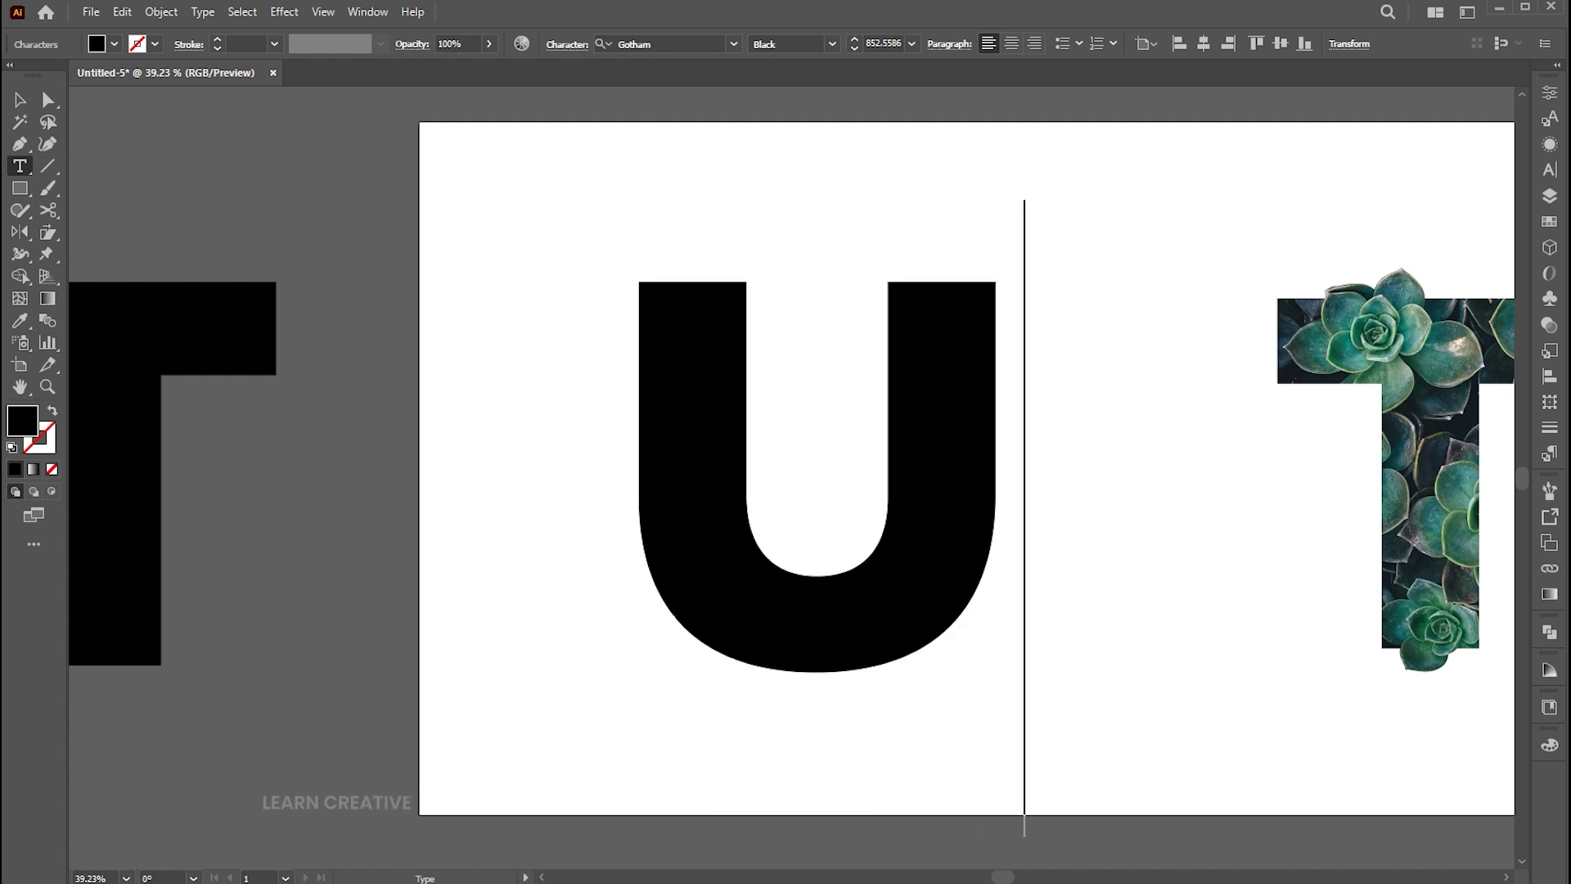
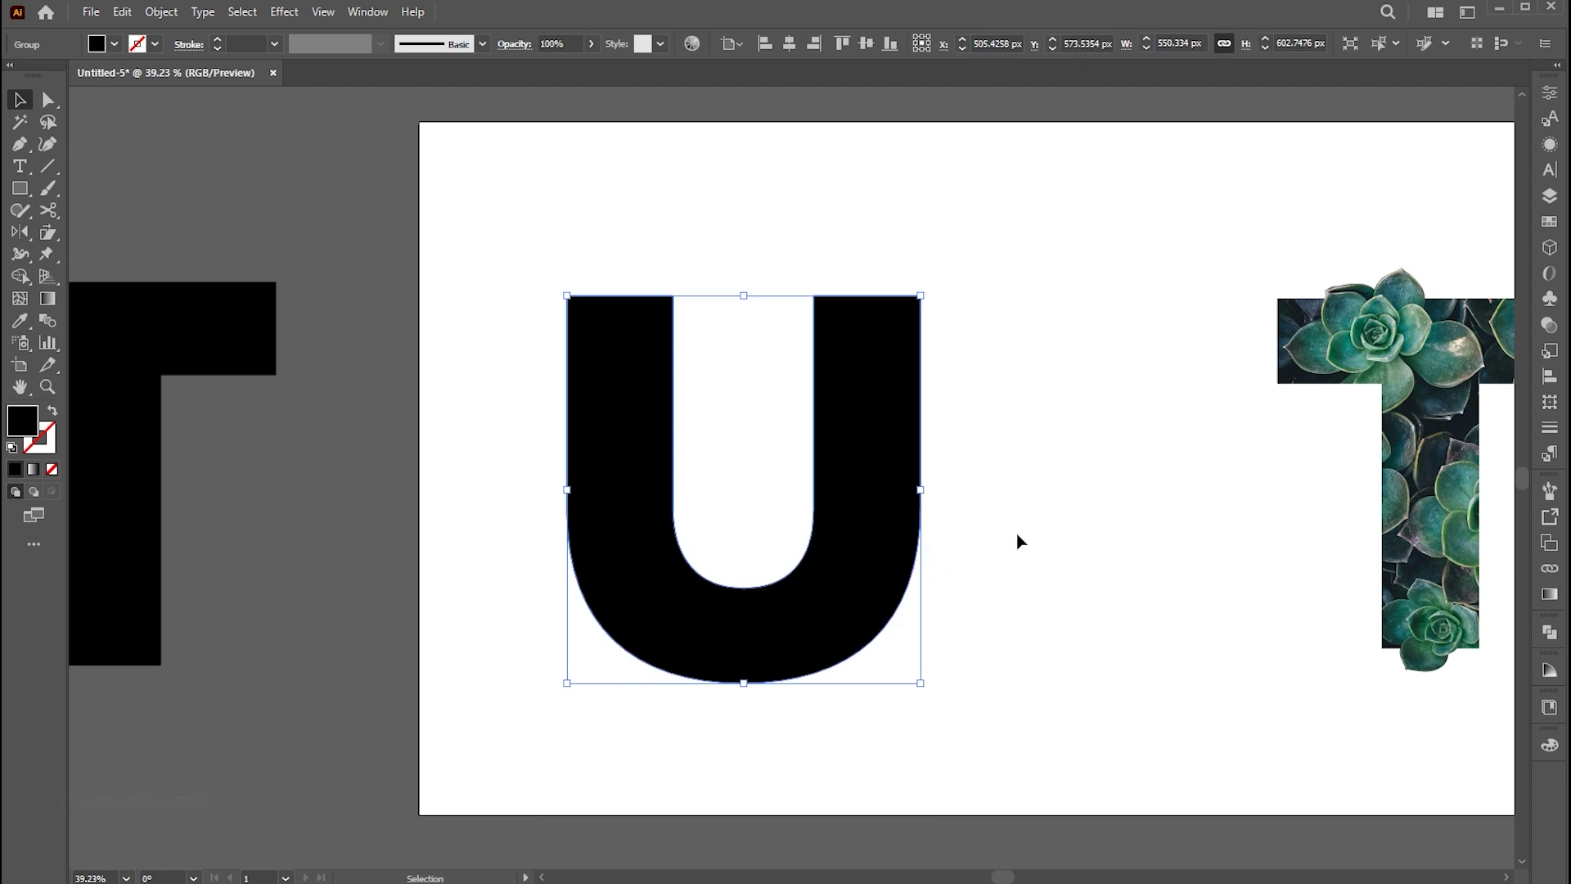
Place pexels-pixabay-67857 as a linked image about 995 × 666 px in size over the U
drag(1097, 515, 868, 492)
click(91, 11)
click(169, 345)
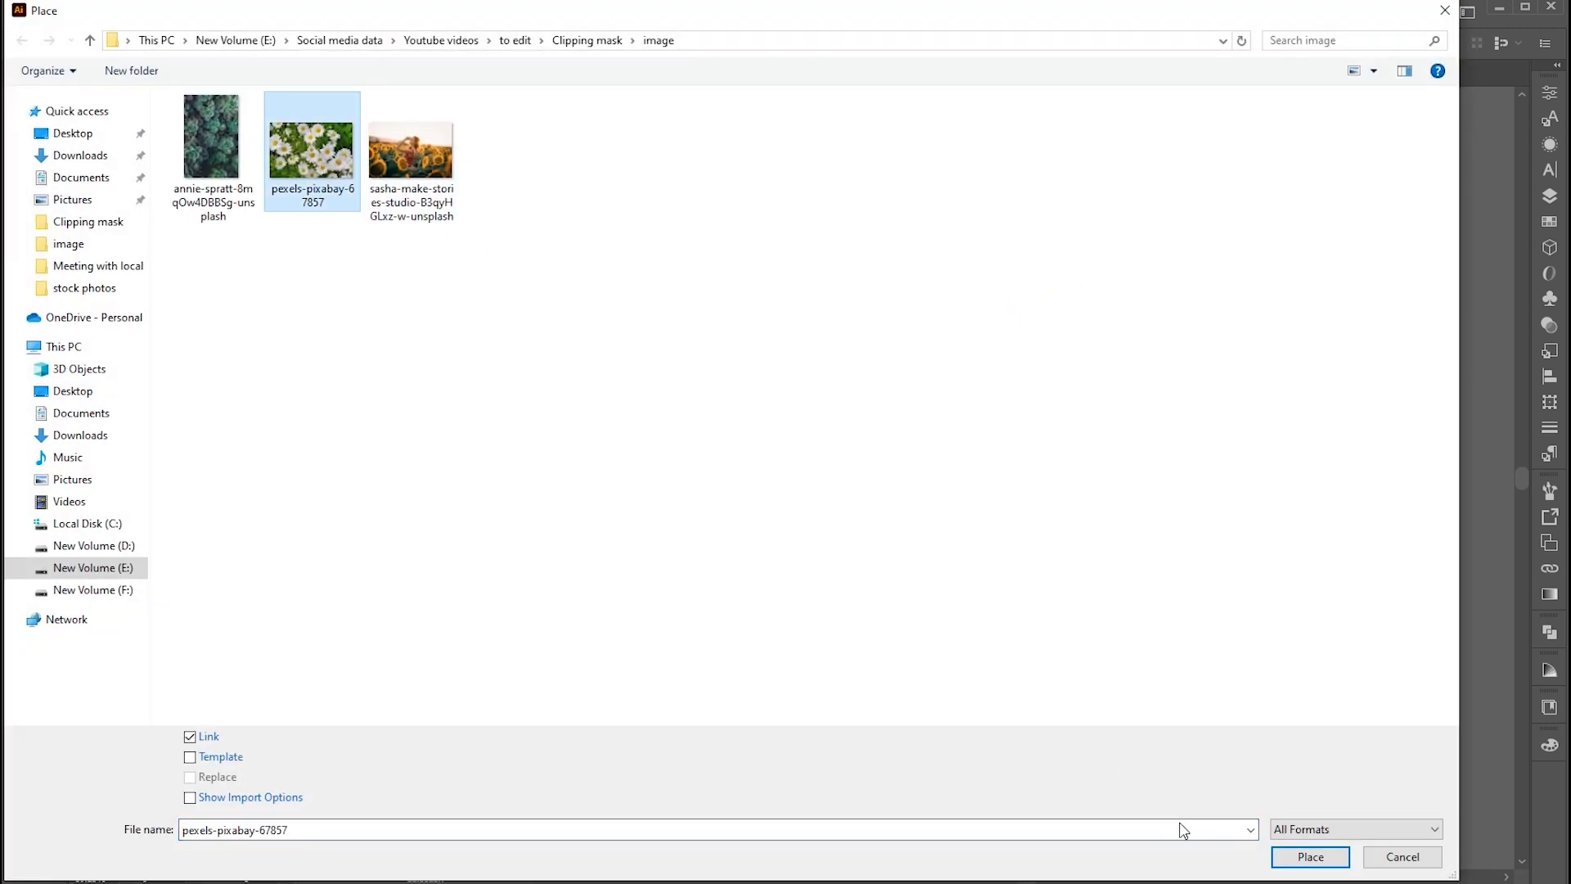
click(1310, 857)
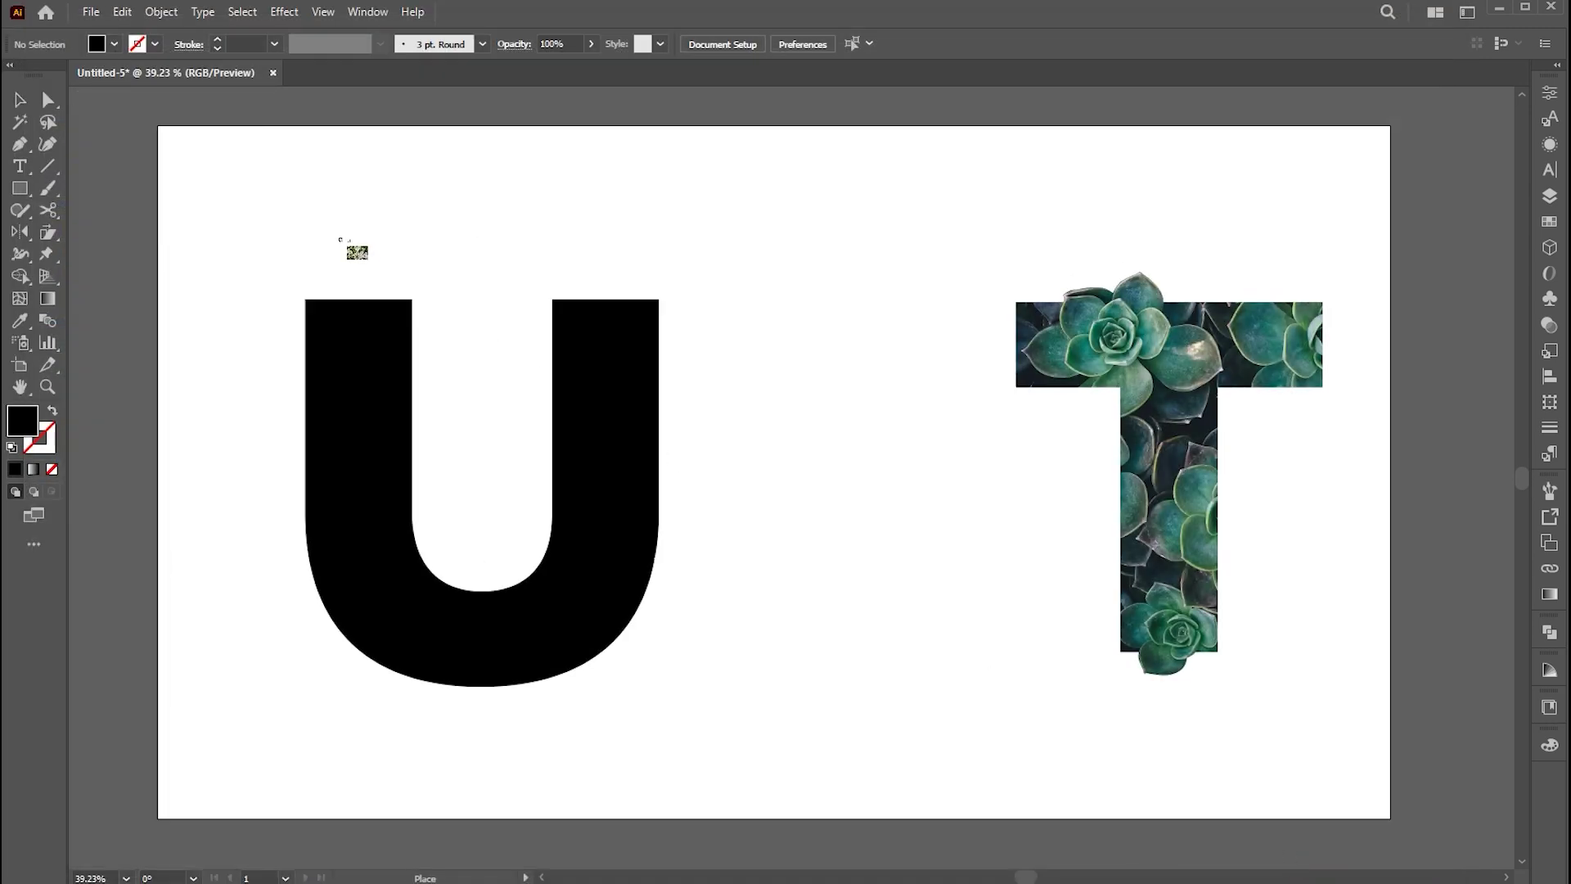
drag(308, 257, 915, 774)
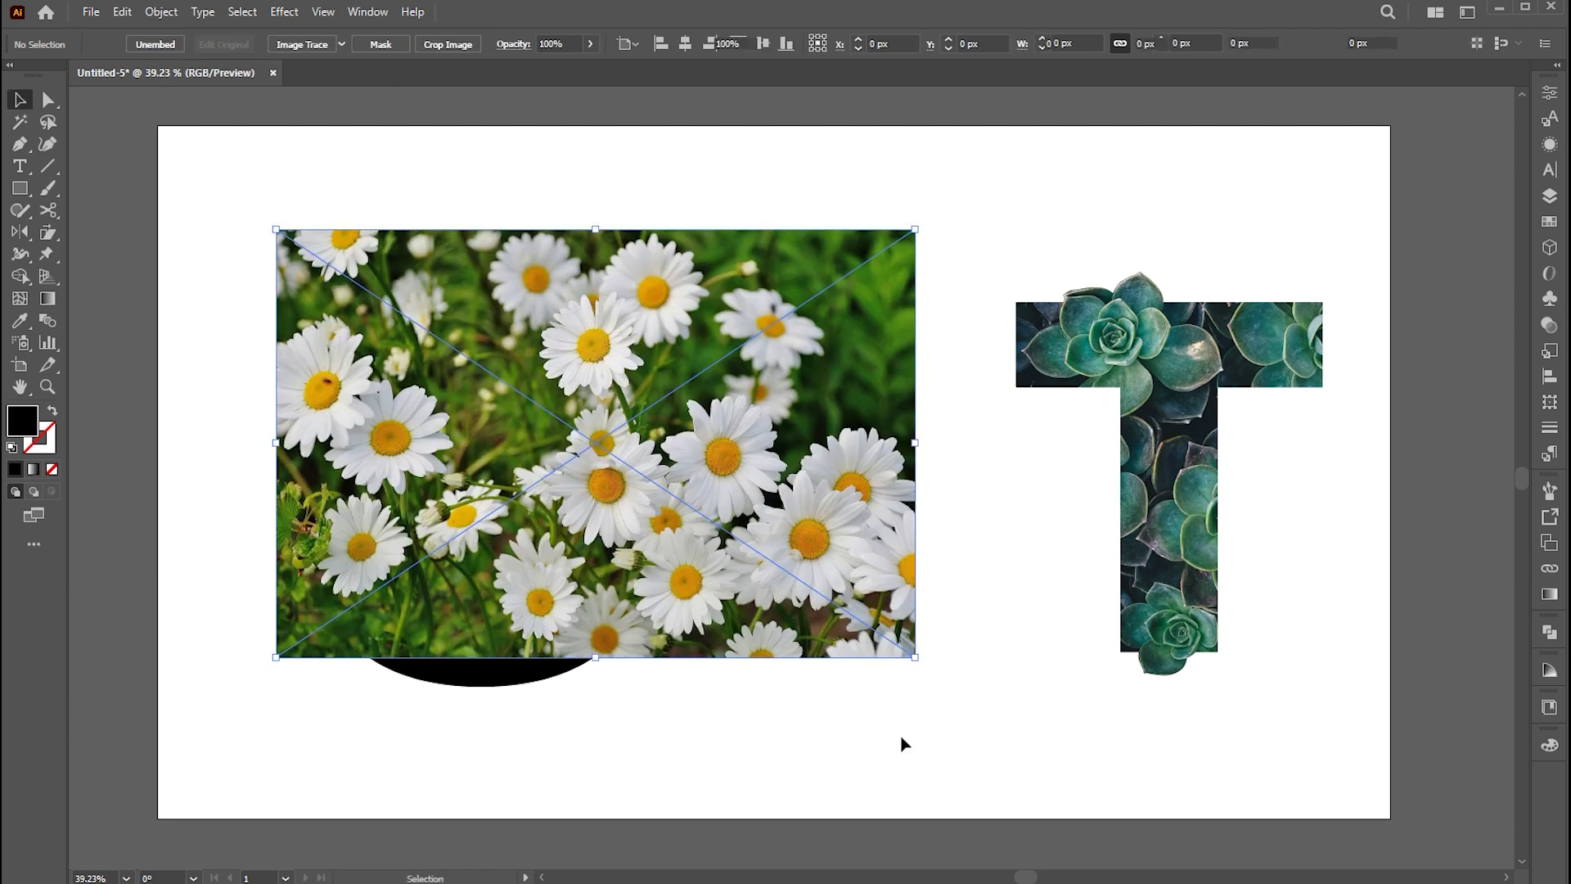
drag(769, 446, 727, 471)
Enlarge the daisy photo proportionally to about 1170 × 783 px and embed it
right_click(571, 296)
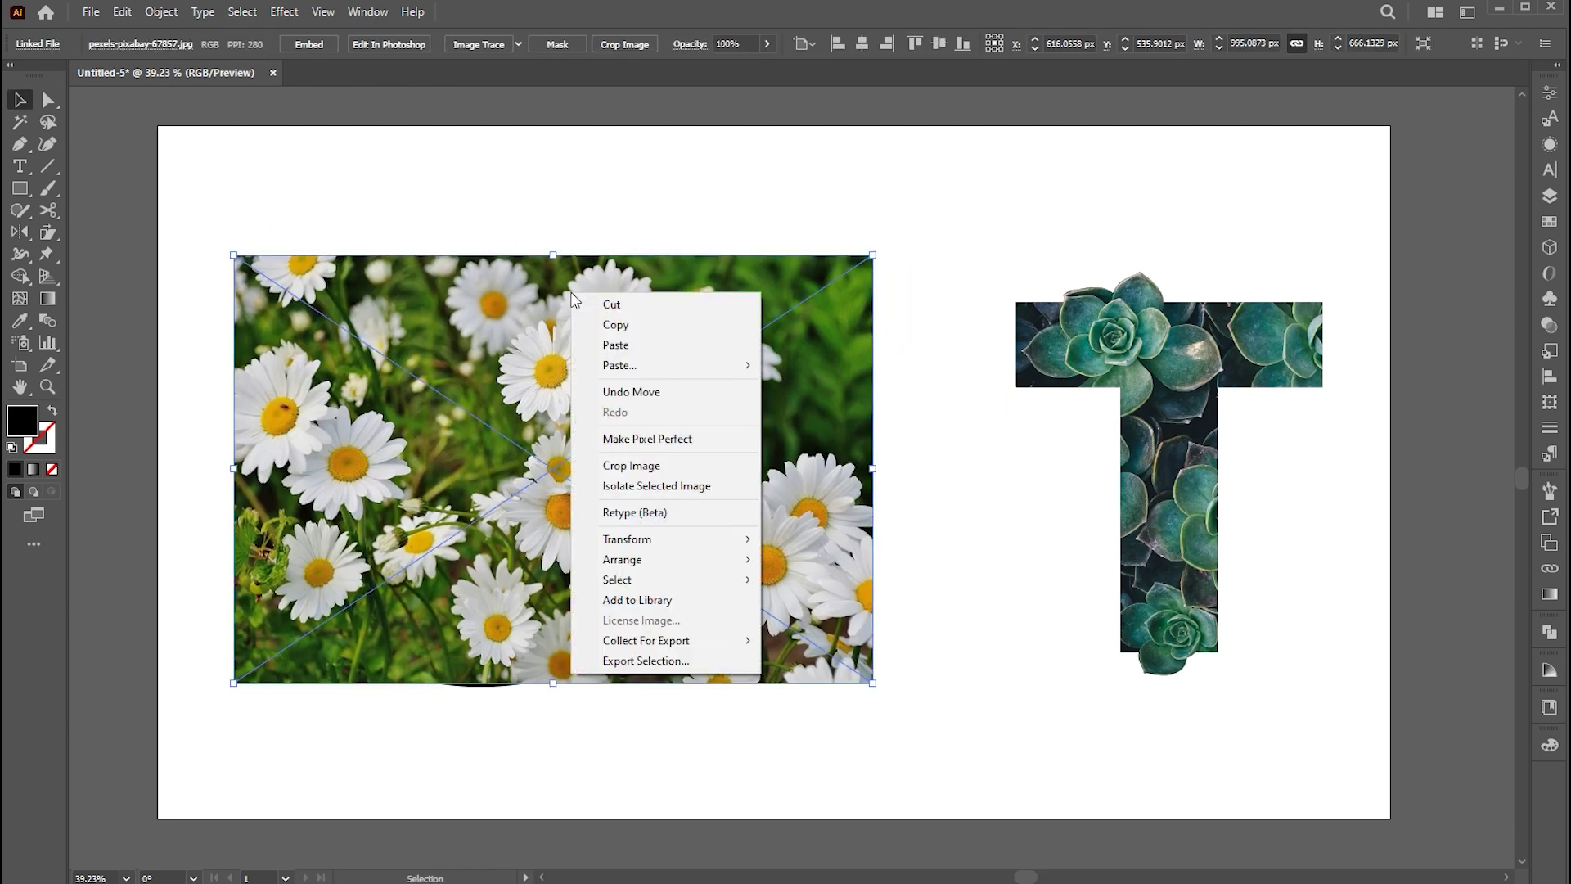
click(872, 388)
drag(879, 468, 930, 468)
click(308, 44)
Send the daisy photo behind the U and make a clipping mask from the letter and the photo
right_click(500, 273)
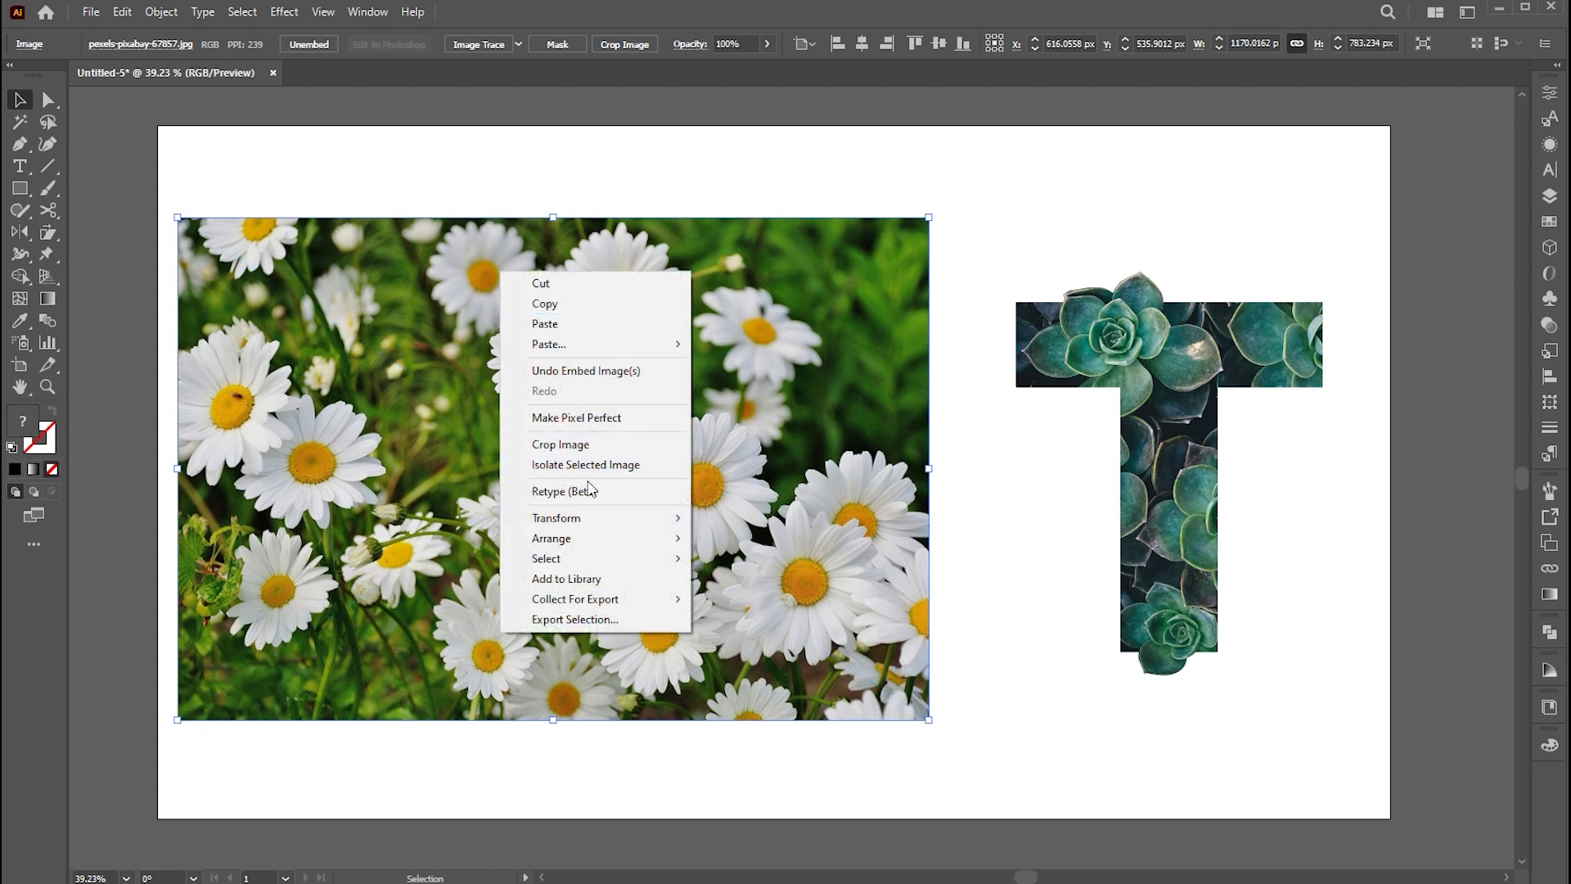
mouse_move(622, 537)
click(765, 599)
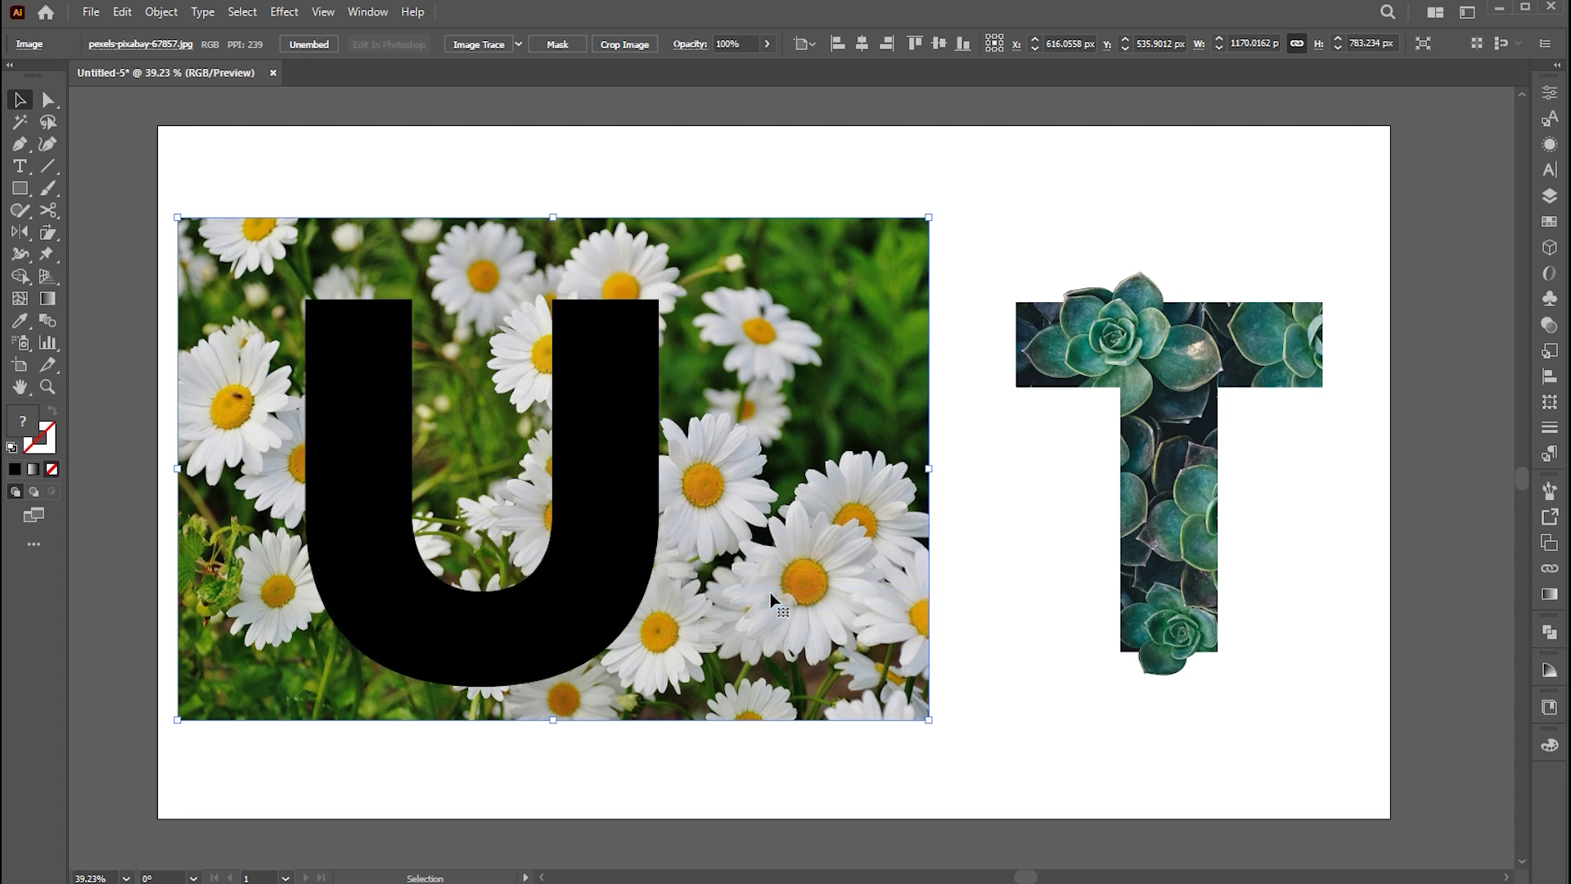
drag(718, 158, 578, 396)
right_click(617, 316)
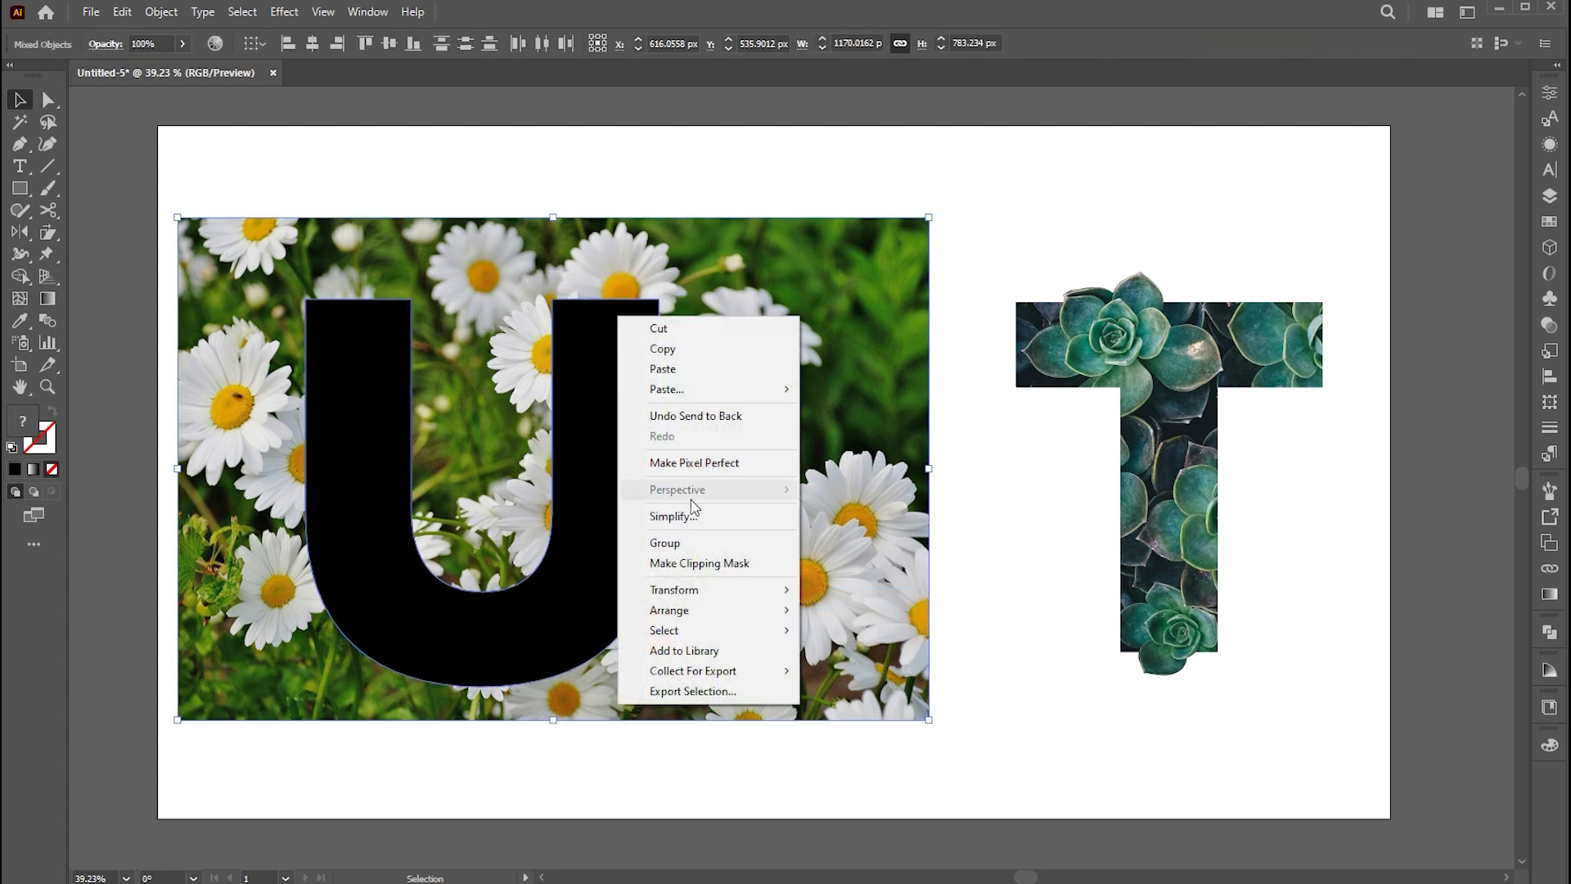
click(702, 564)
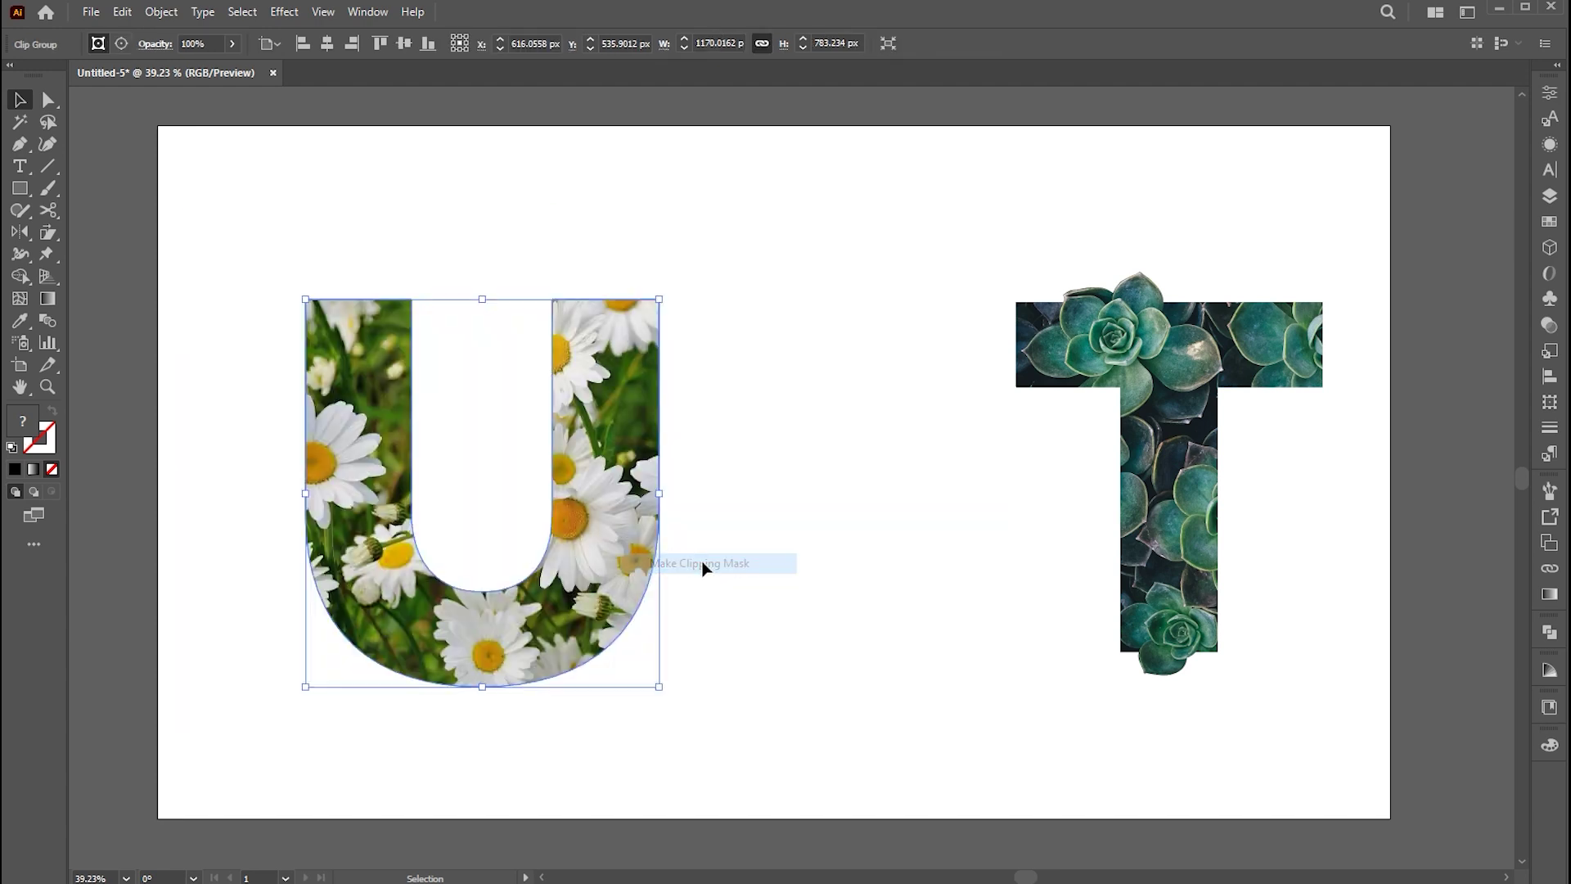
Shrink the daisy photo inside the U proportionally to about 1119 × 749 px and shift it sideways within the letter
click(725, 303)
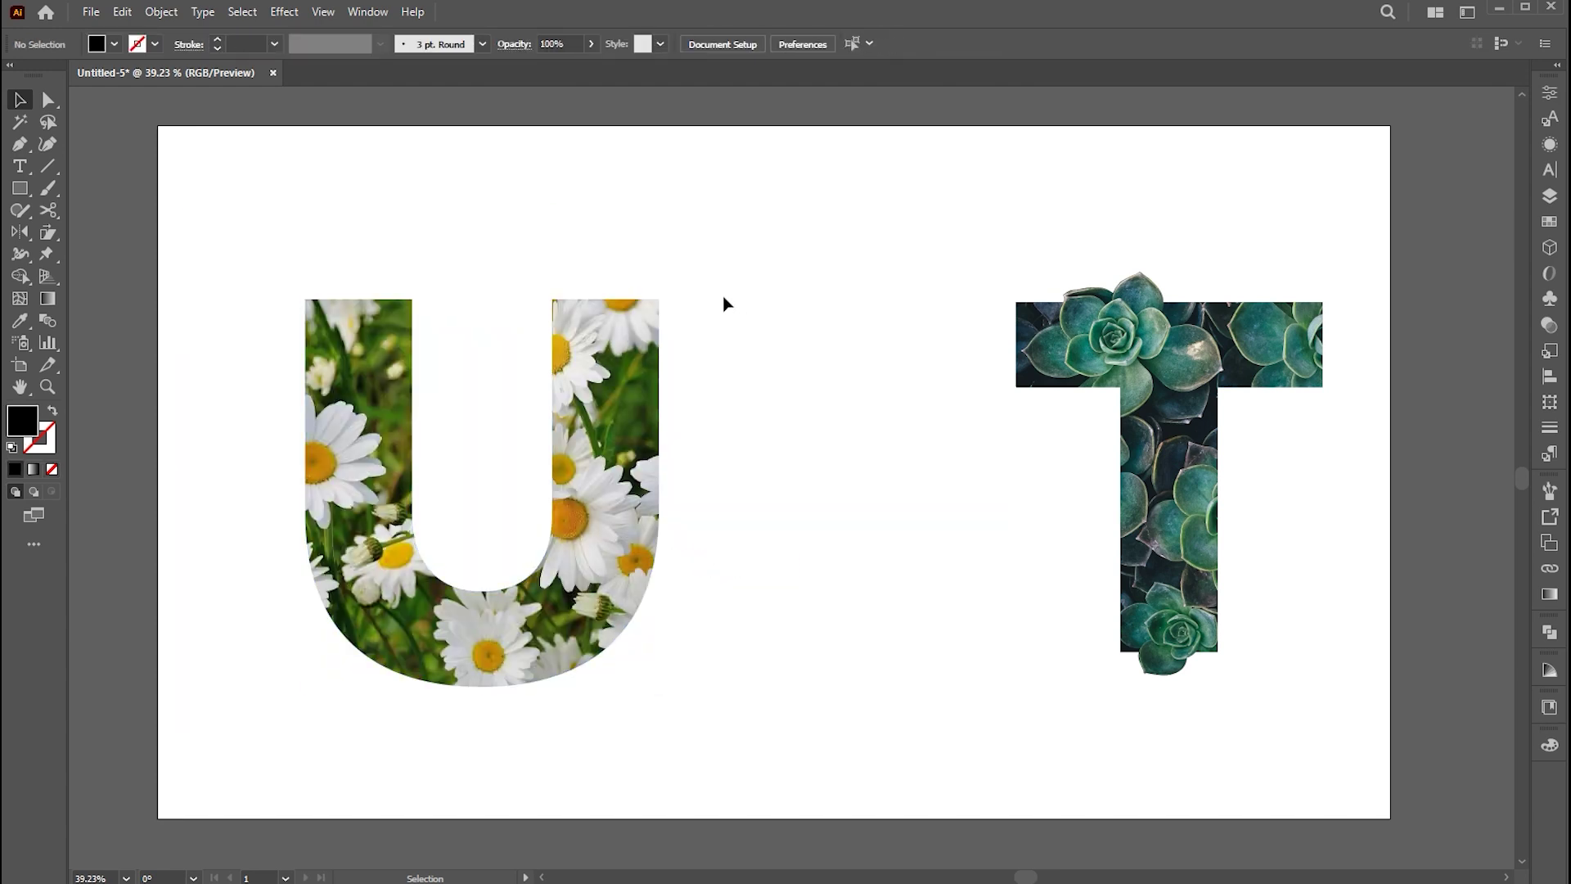
click(573, 398)
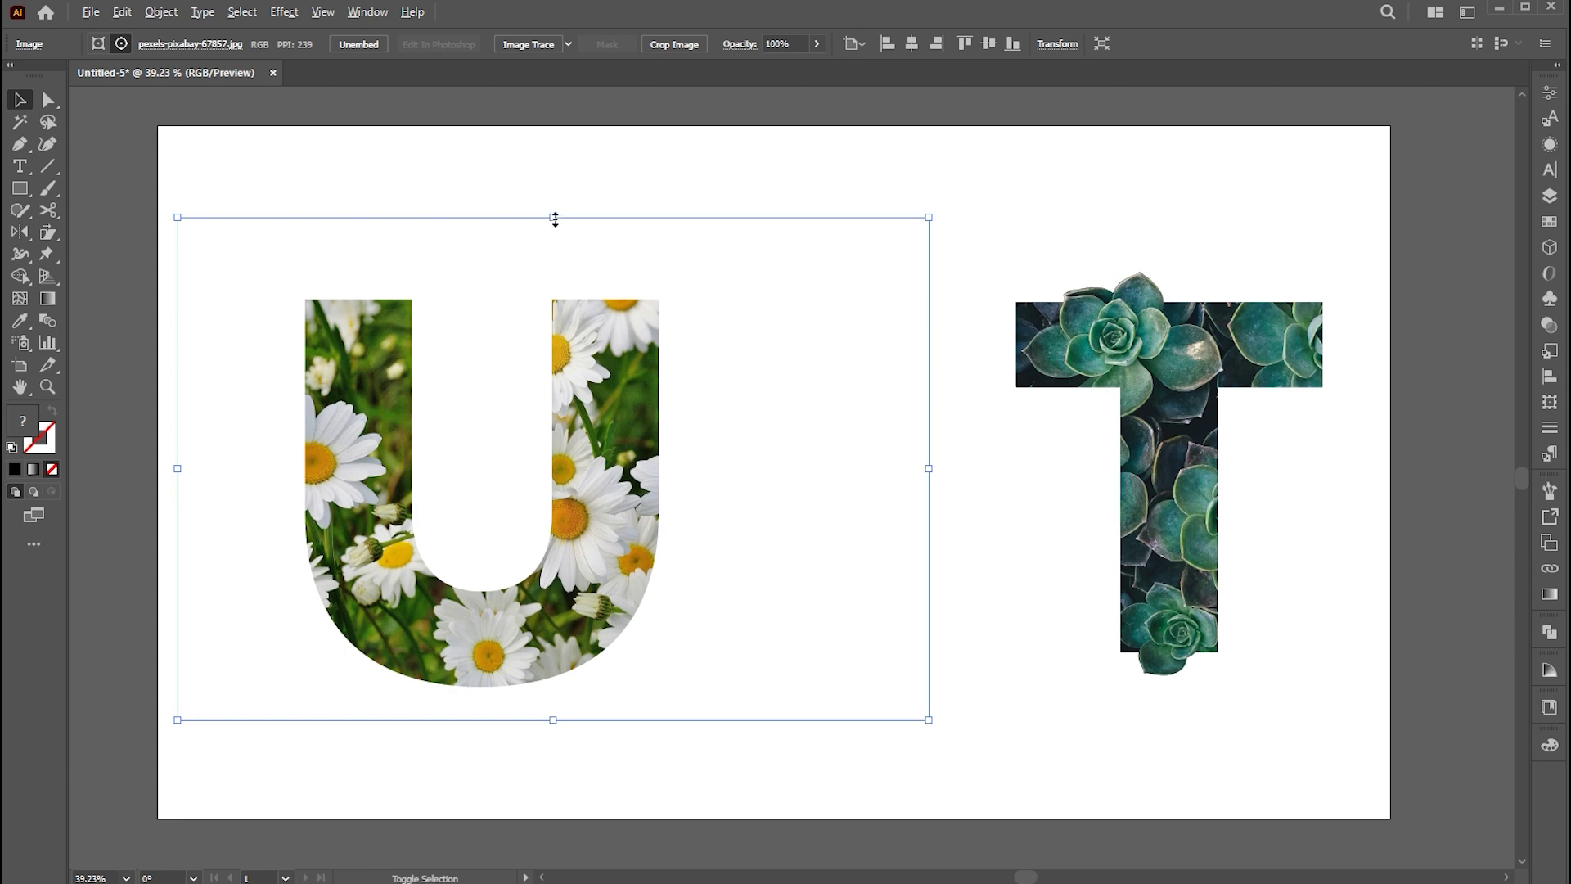
drag(555, 219, 563, 209)
drag(657, 436, 502, 427)
drag(786, 194, 775, 218)
Reposition the daisy photo within the mask so it fills the whole U, and move the filled letter closer to the T
key(a)
drag(367, 469, 379, 439)
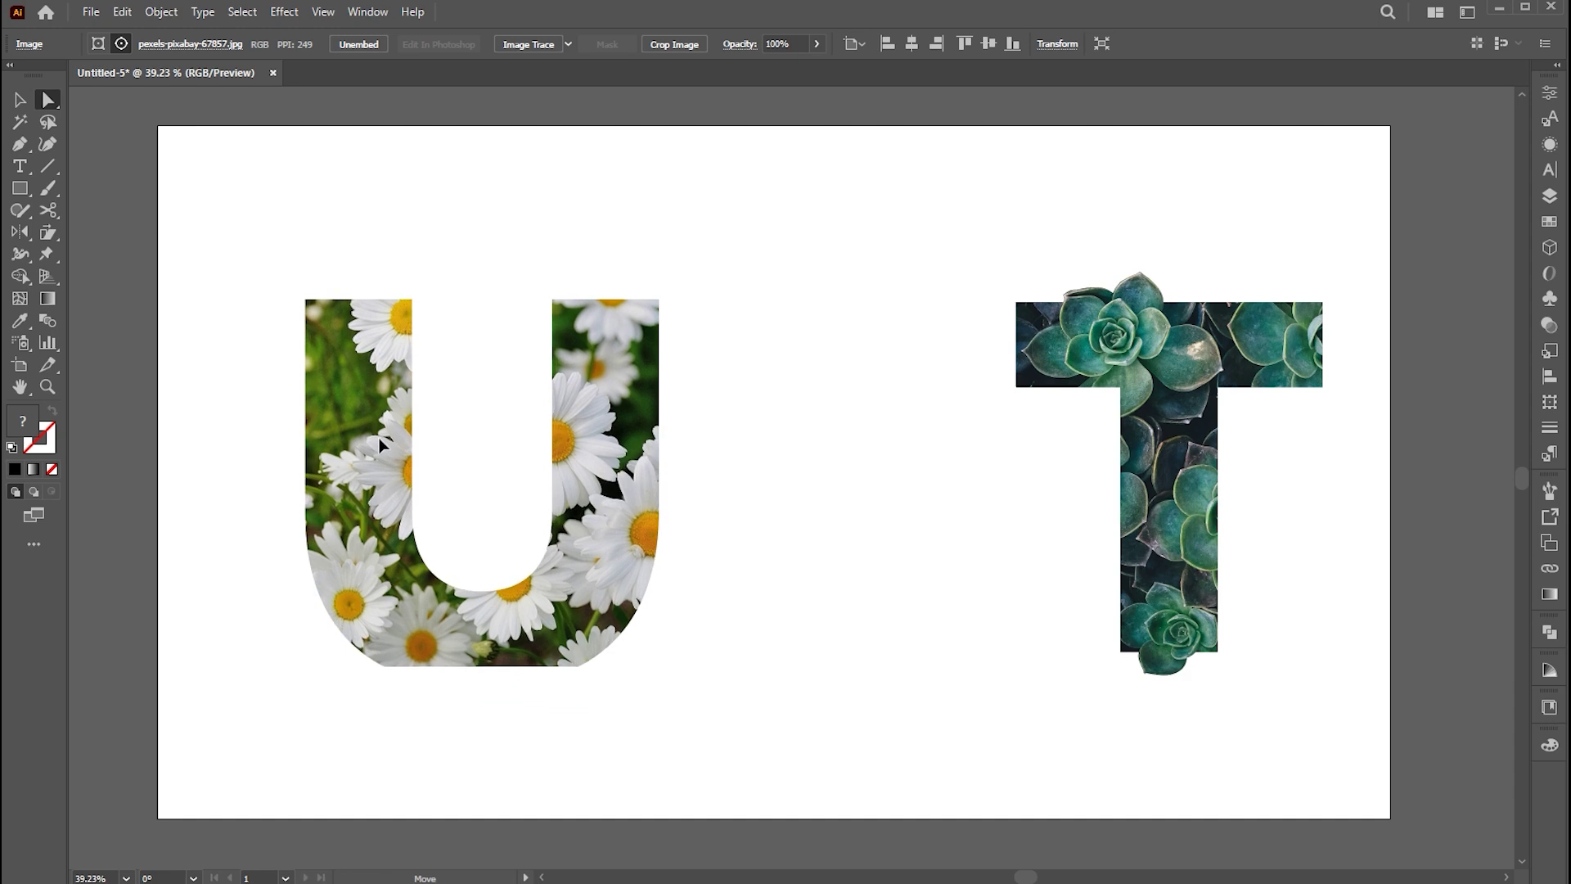
drag(379, 439, 375, 463)
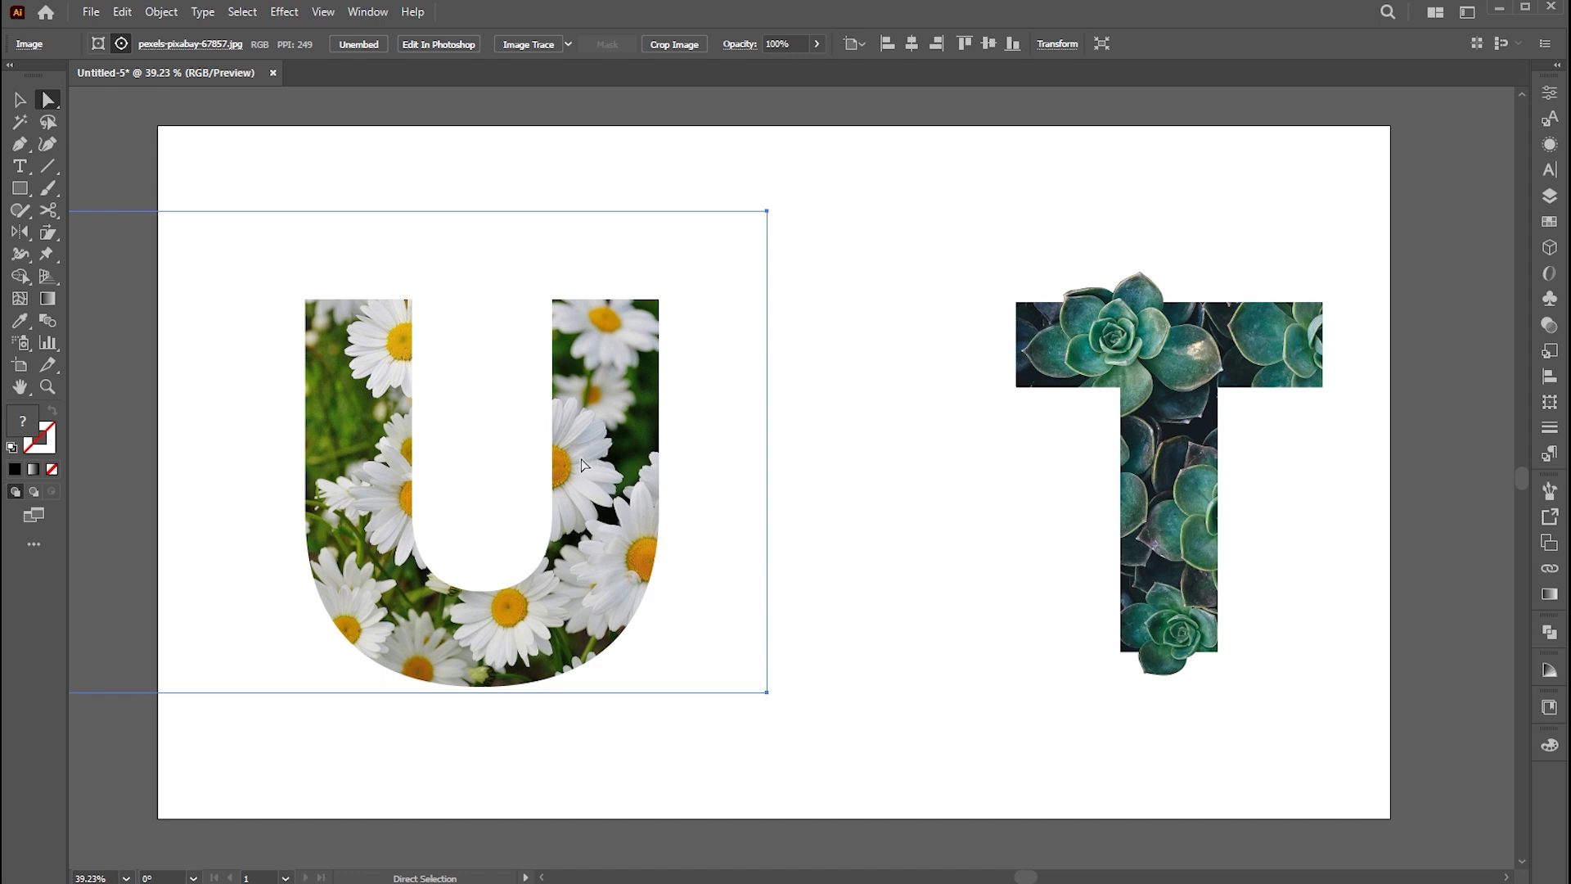
drag(578, 466, 583, 466)
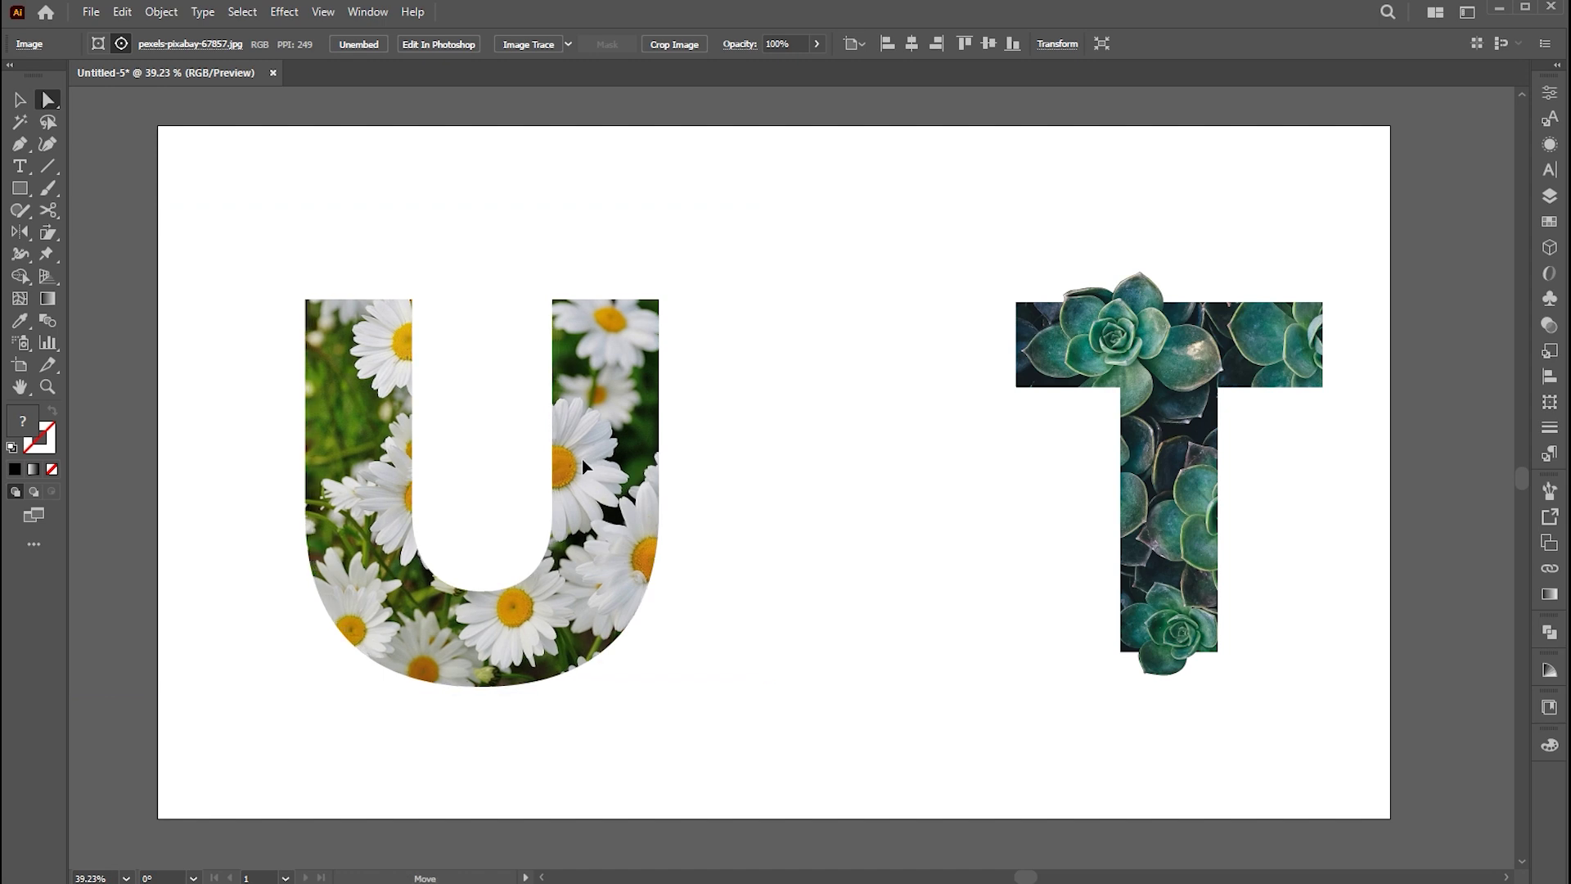
drag(582, 459, 708, 467)
click(860, 481)
Copy only the daisy photo from the U's clipping mask and paste the copy in front at the same place
click(48, 102)
click(679, 333)
click(122, 11)
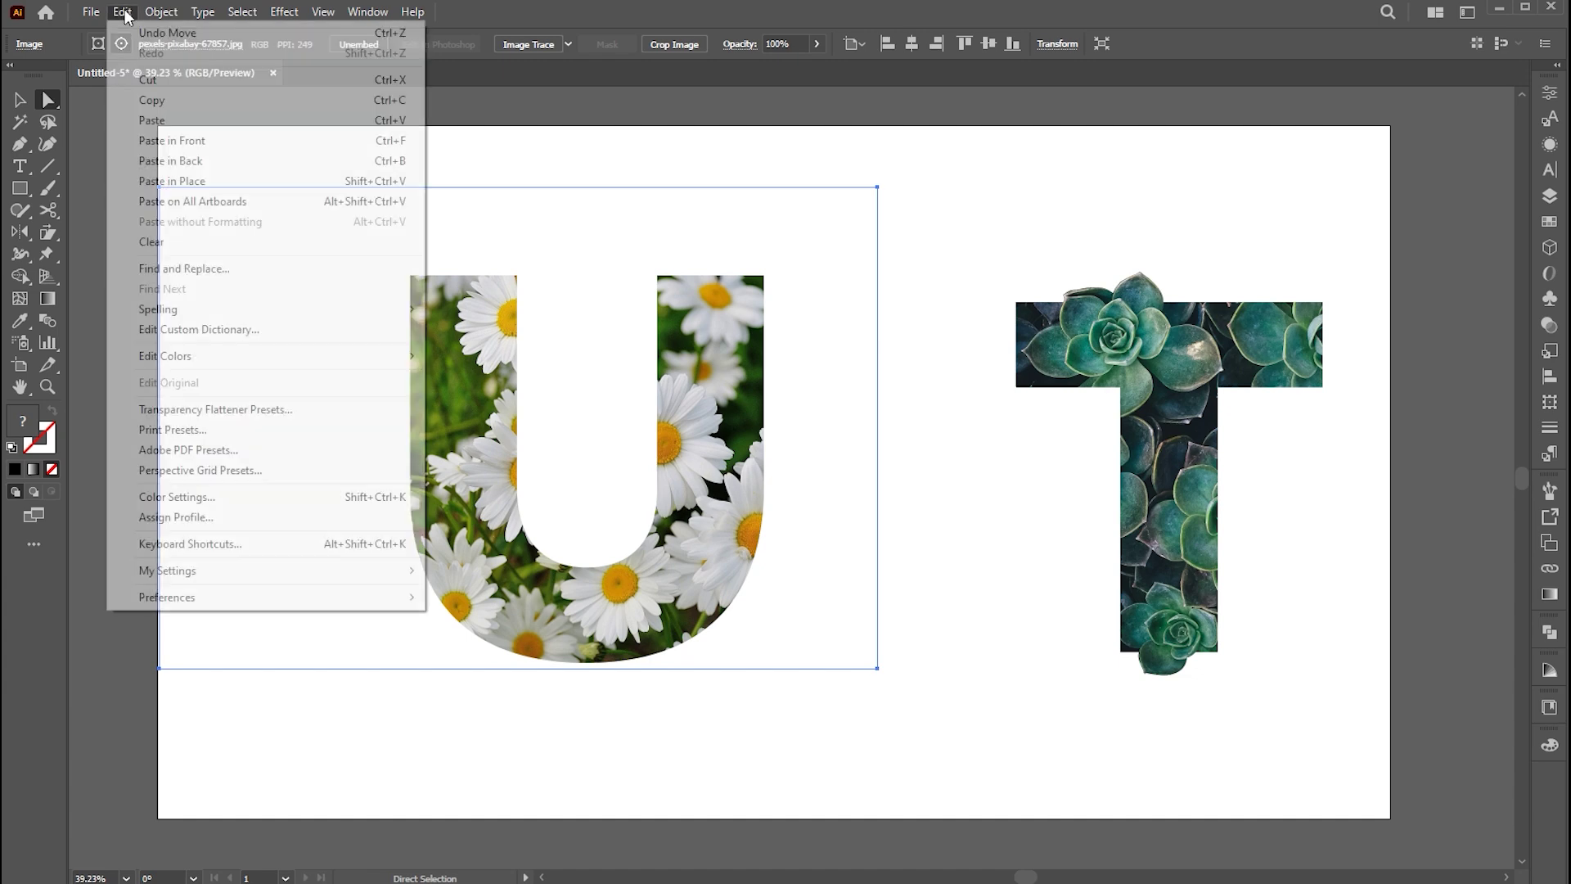
click(161, 100)
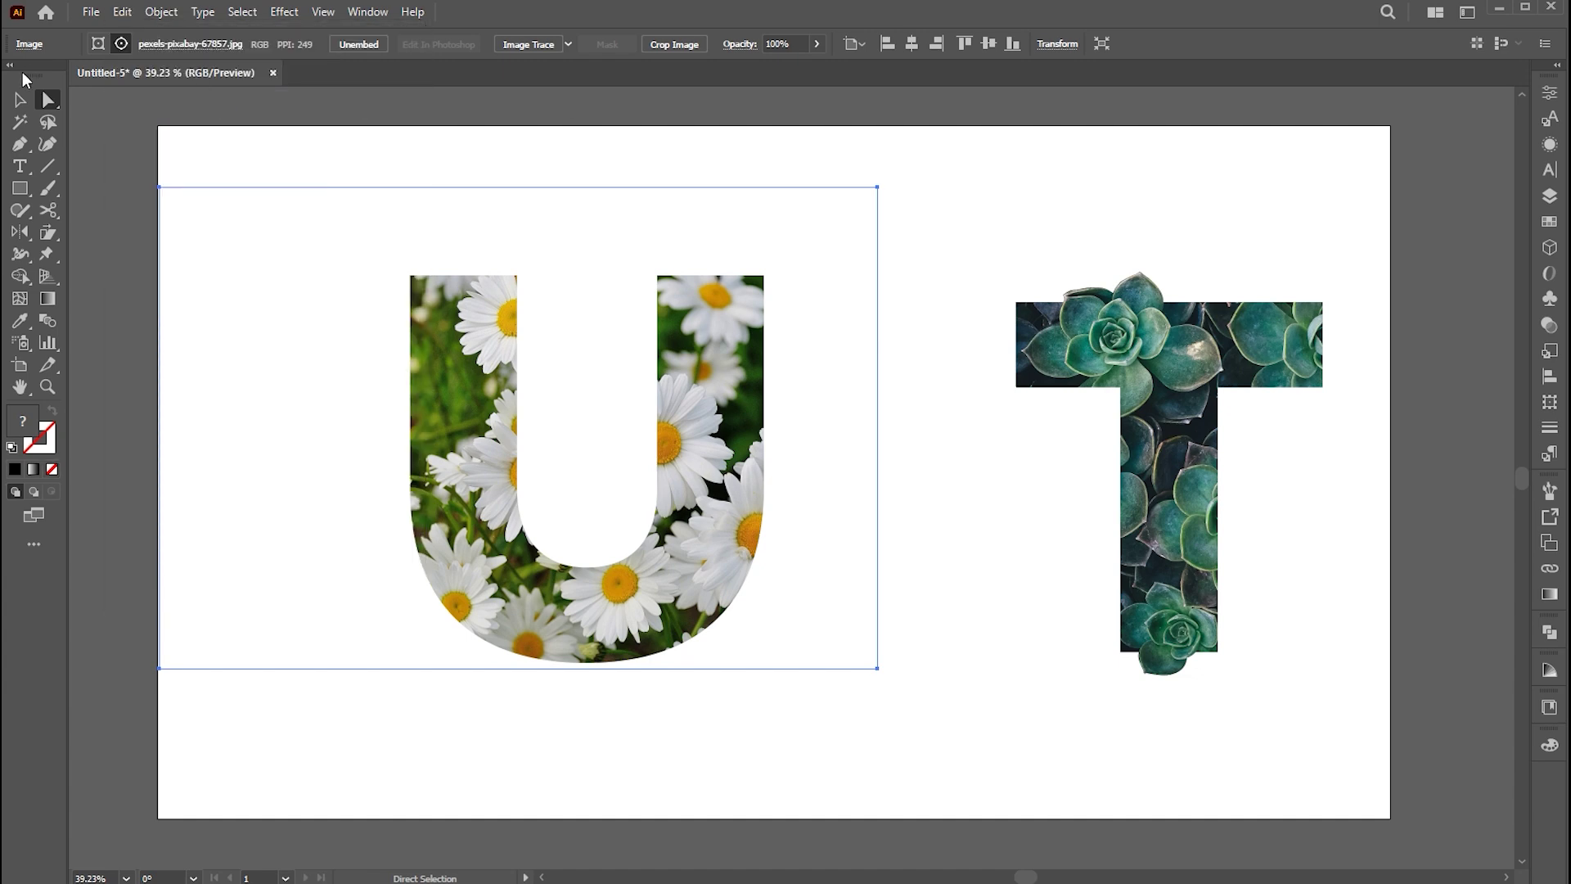
click(546, 192)
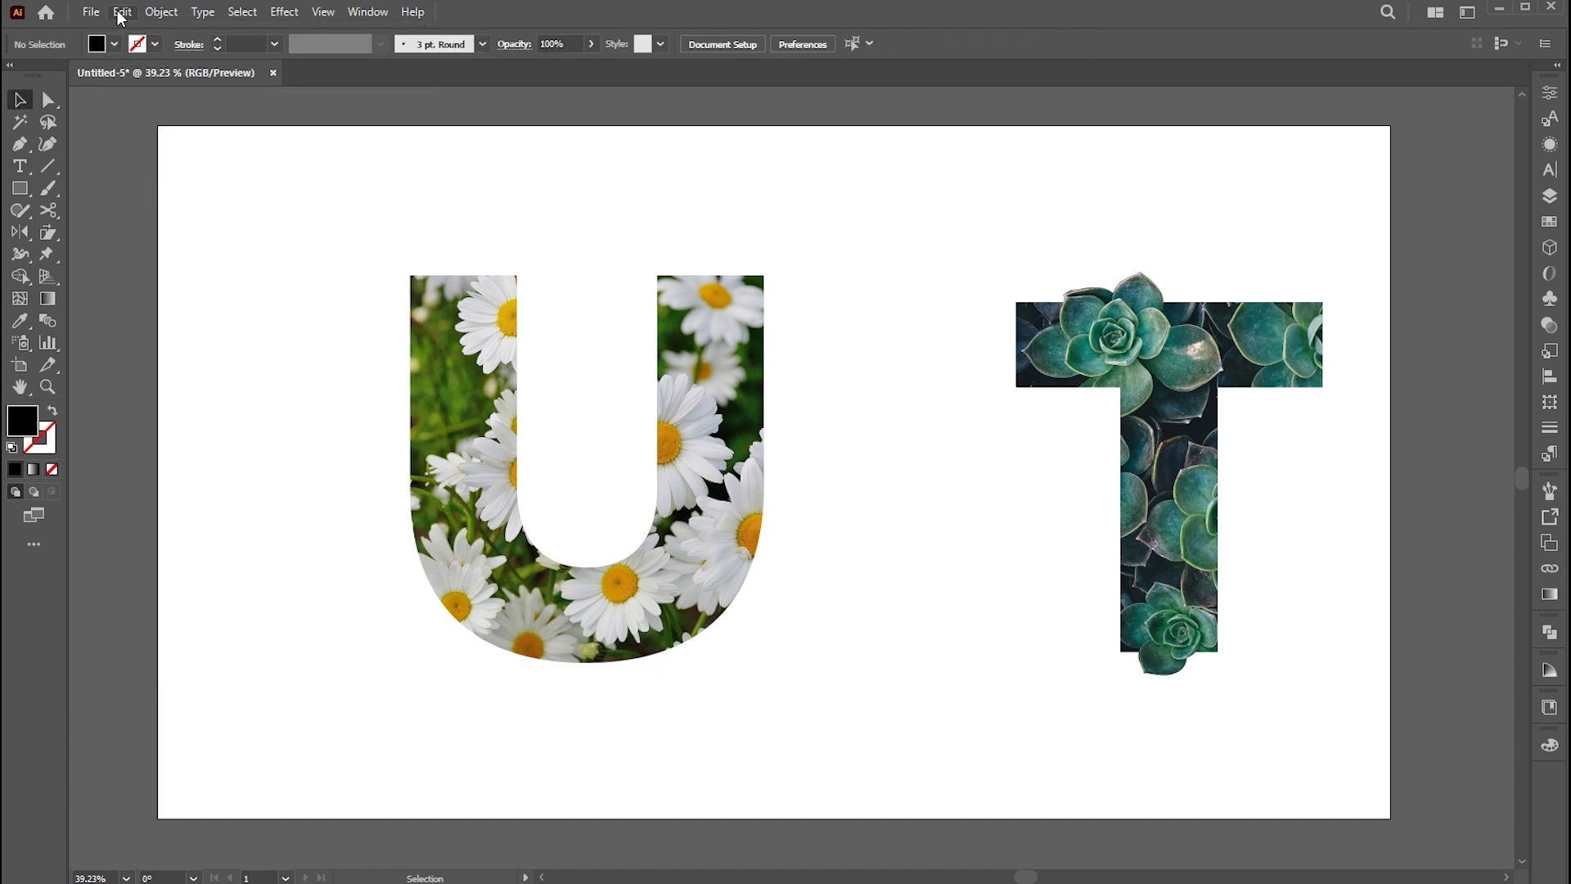
click(122, 13)
click(216, 162)
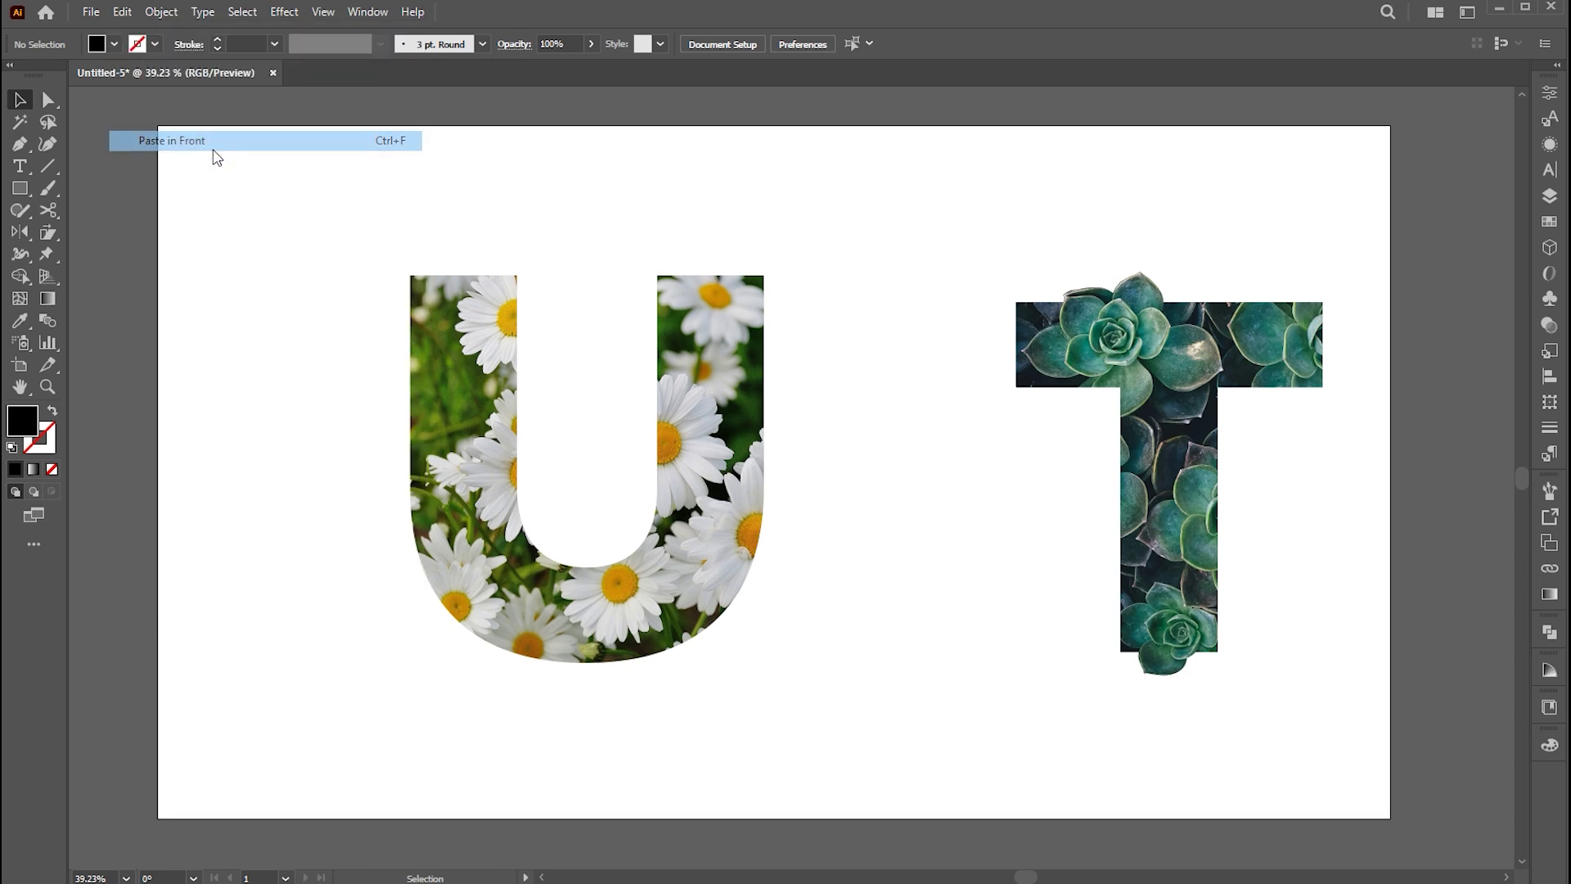
Send the pasted daisy photo to the back and set its opacity to 50%
right_click(617, 223)
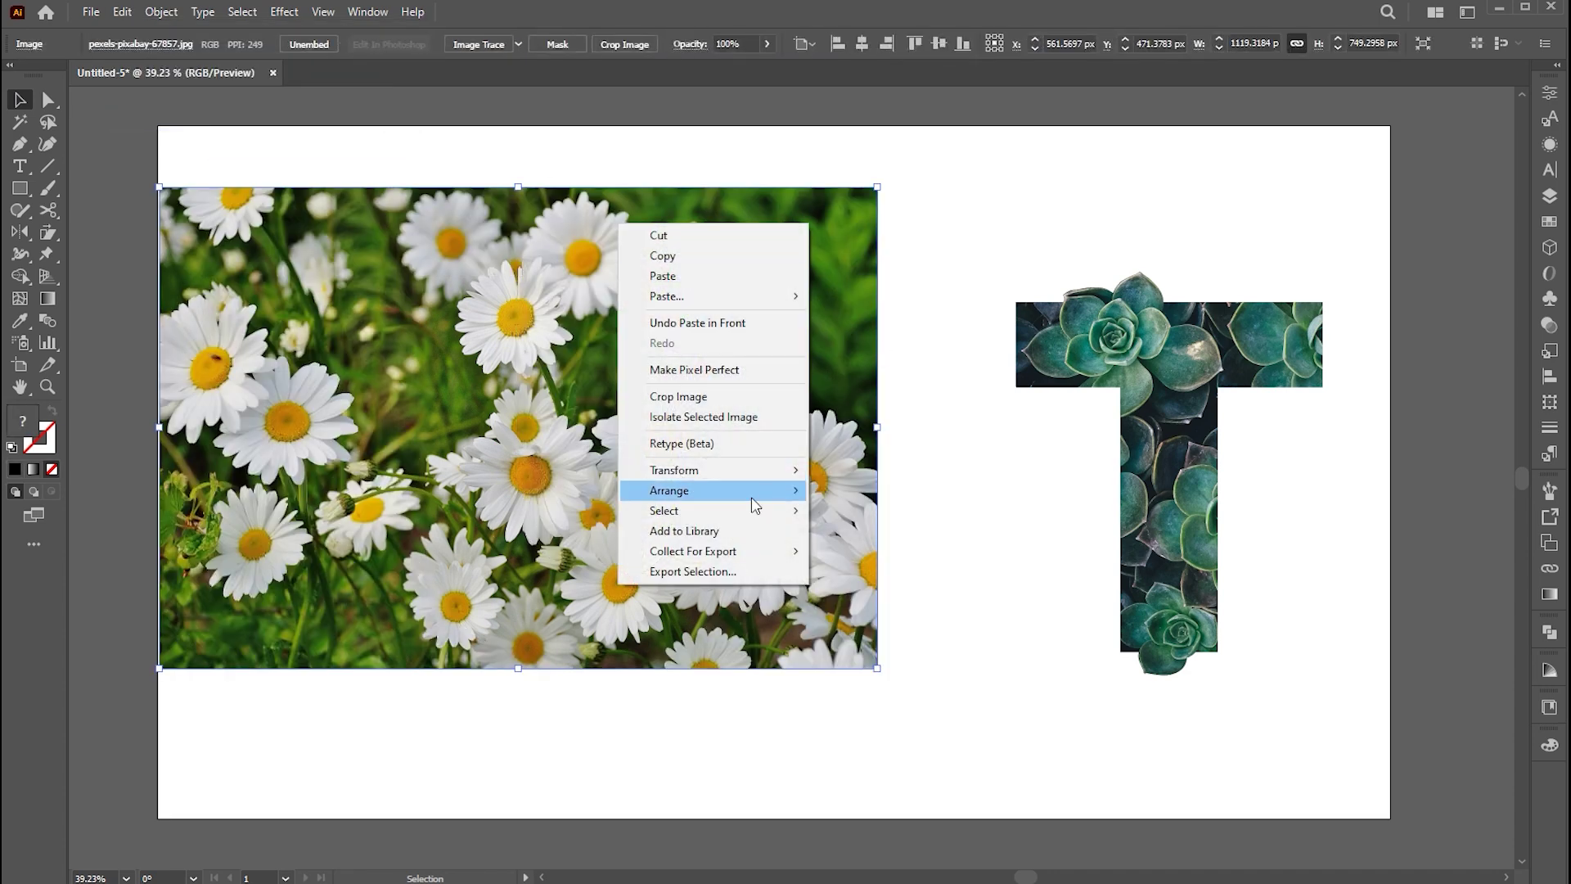
mouse_move(736, 493)
click(868, 550)
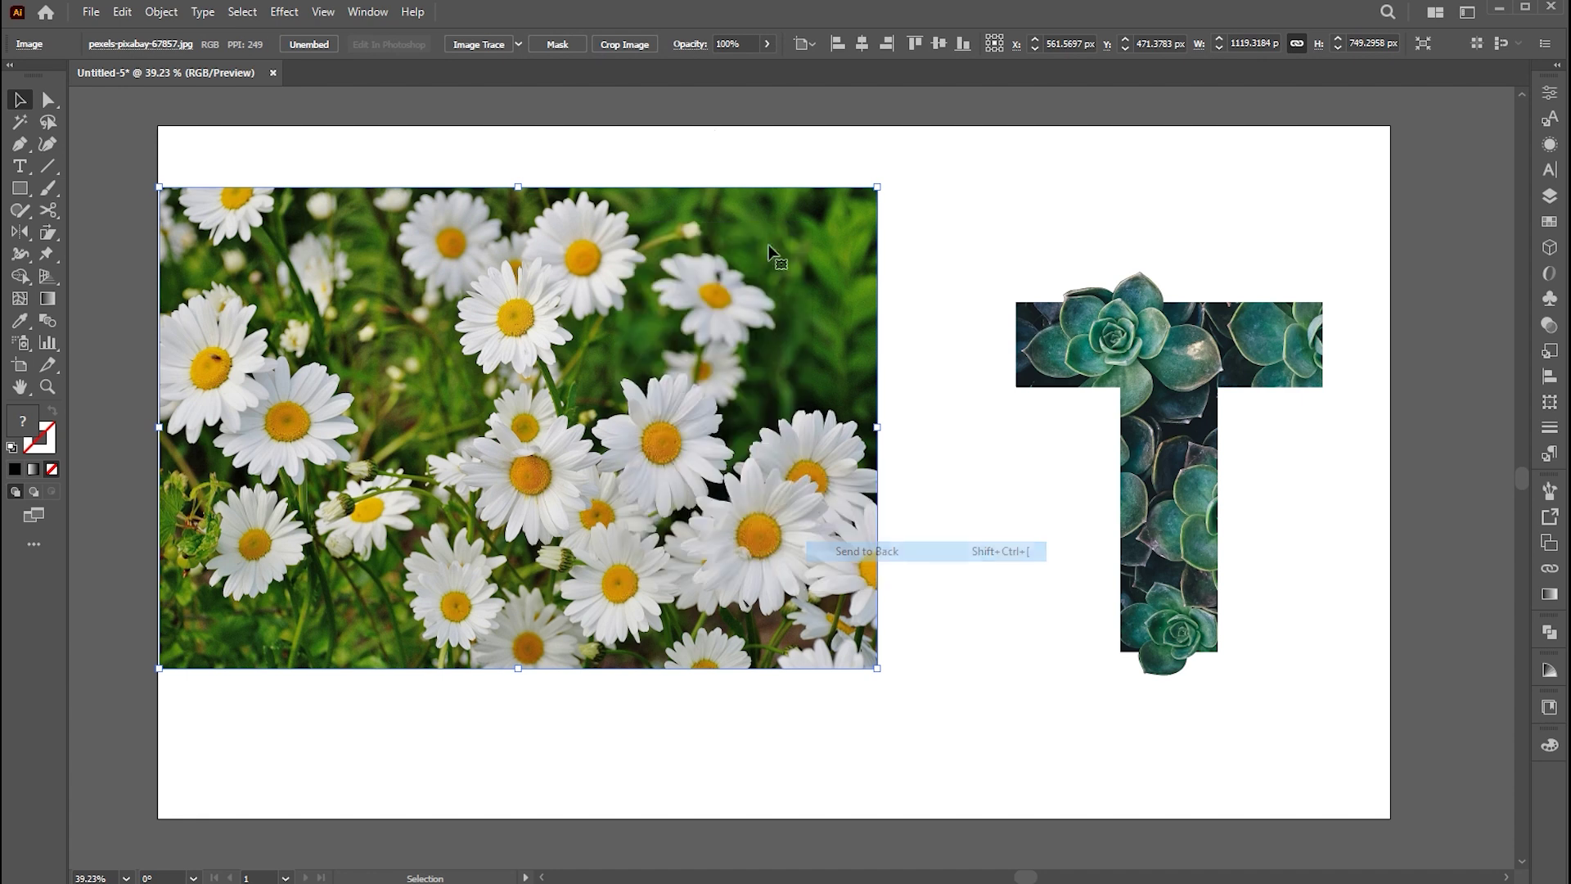
text(50)
key(Return)
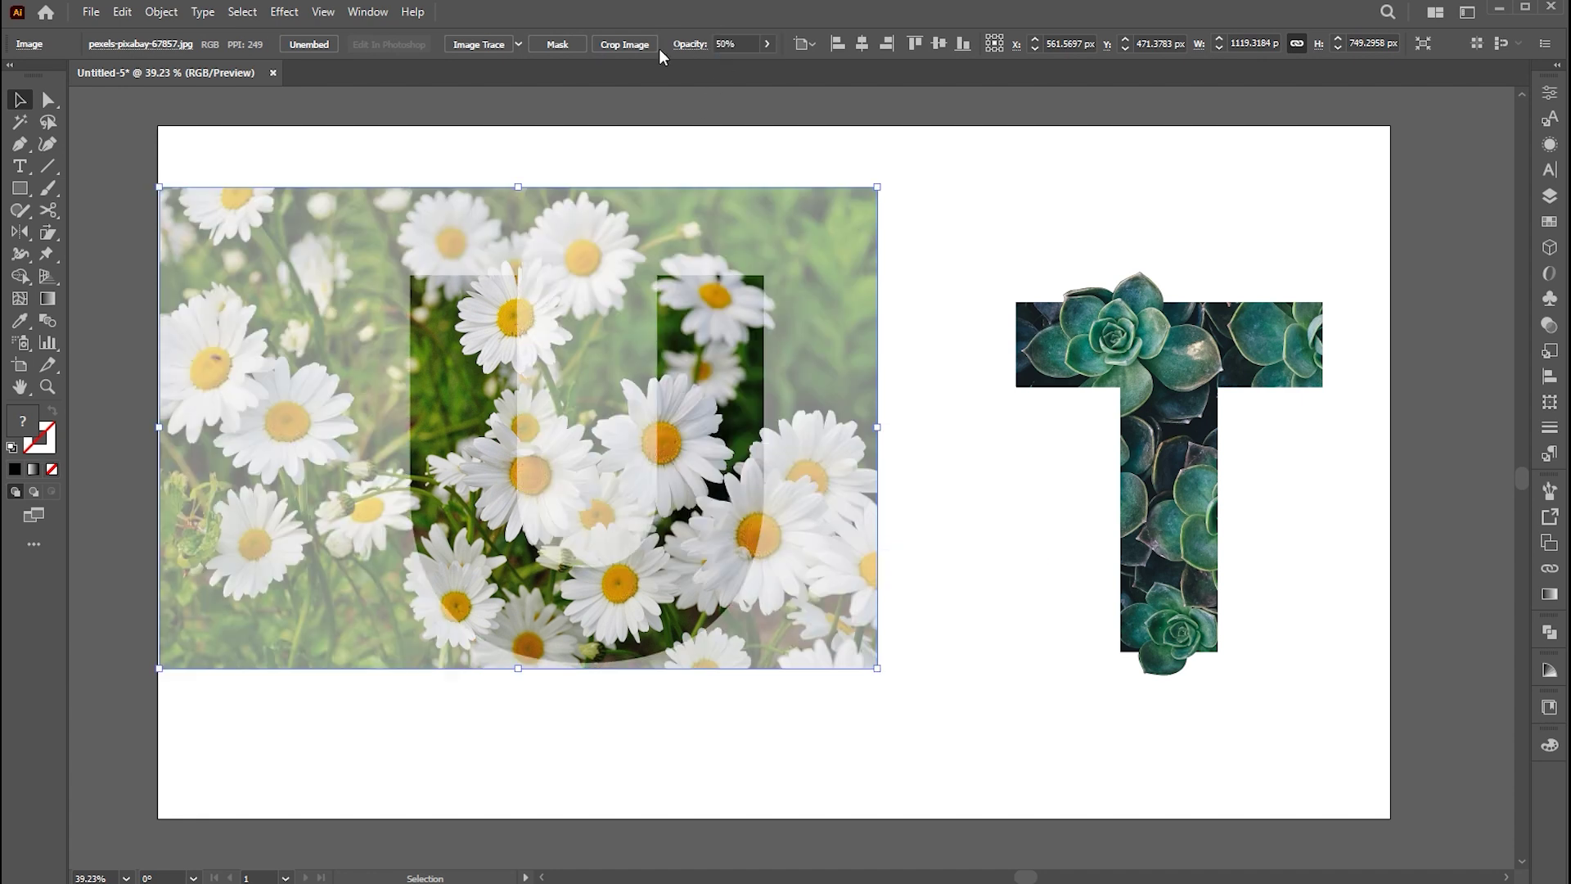
click(954, 311)
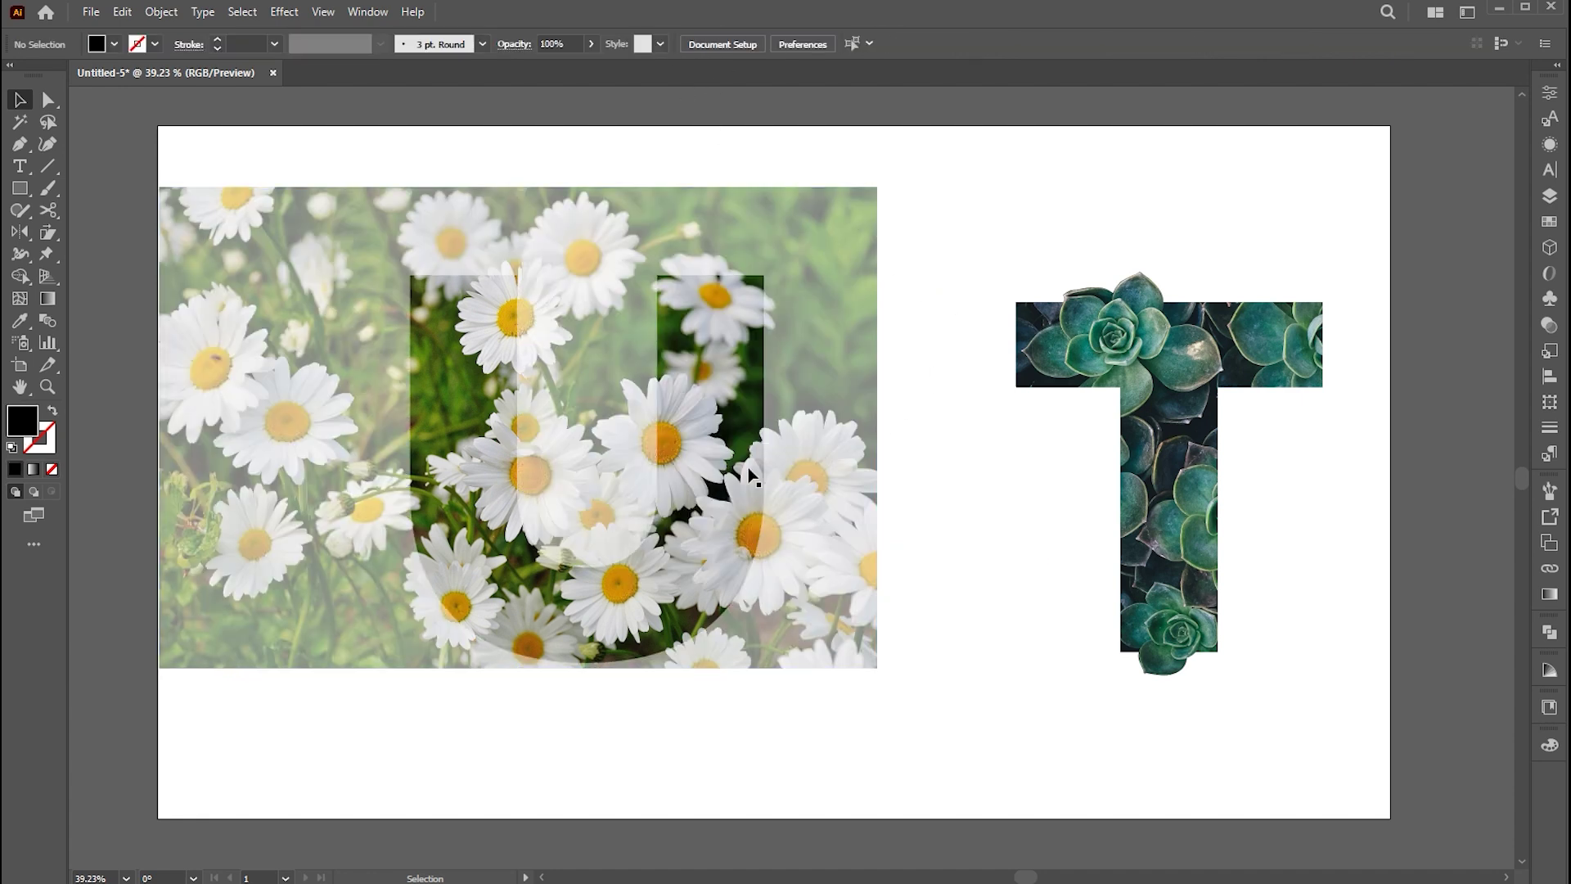
Begin a Pen tool outline along the upper-left petals of the daisy crossing the top of the U's left stem
drag(507, 274, 546, 370)
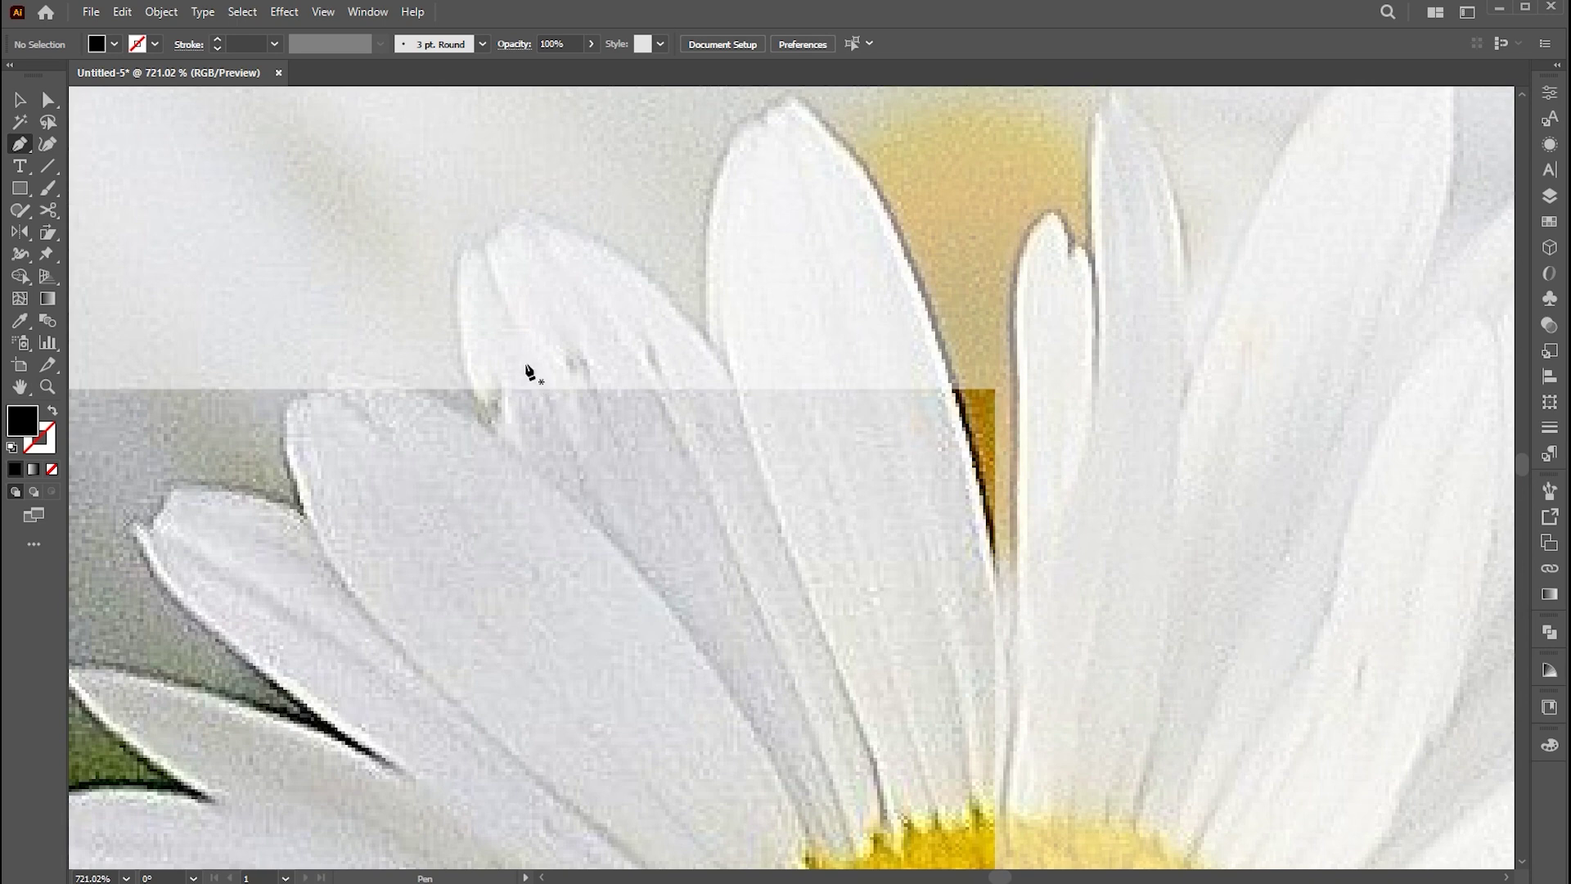
click(500, 435)
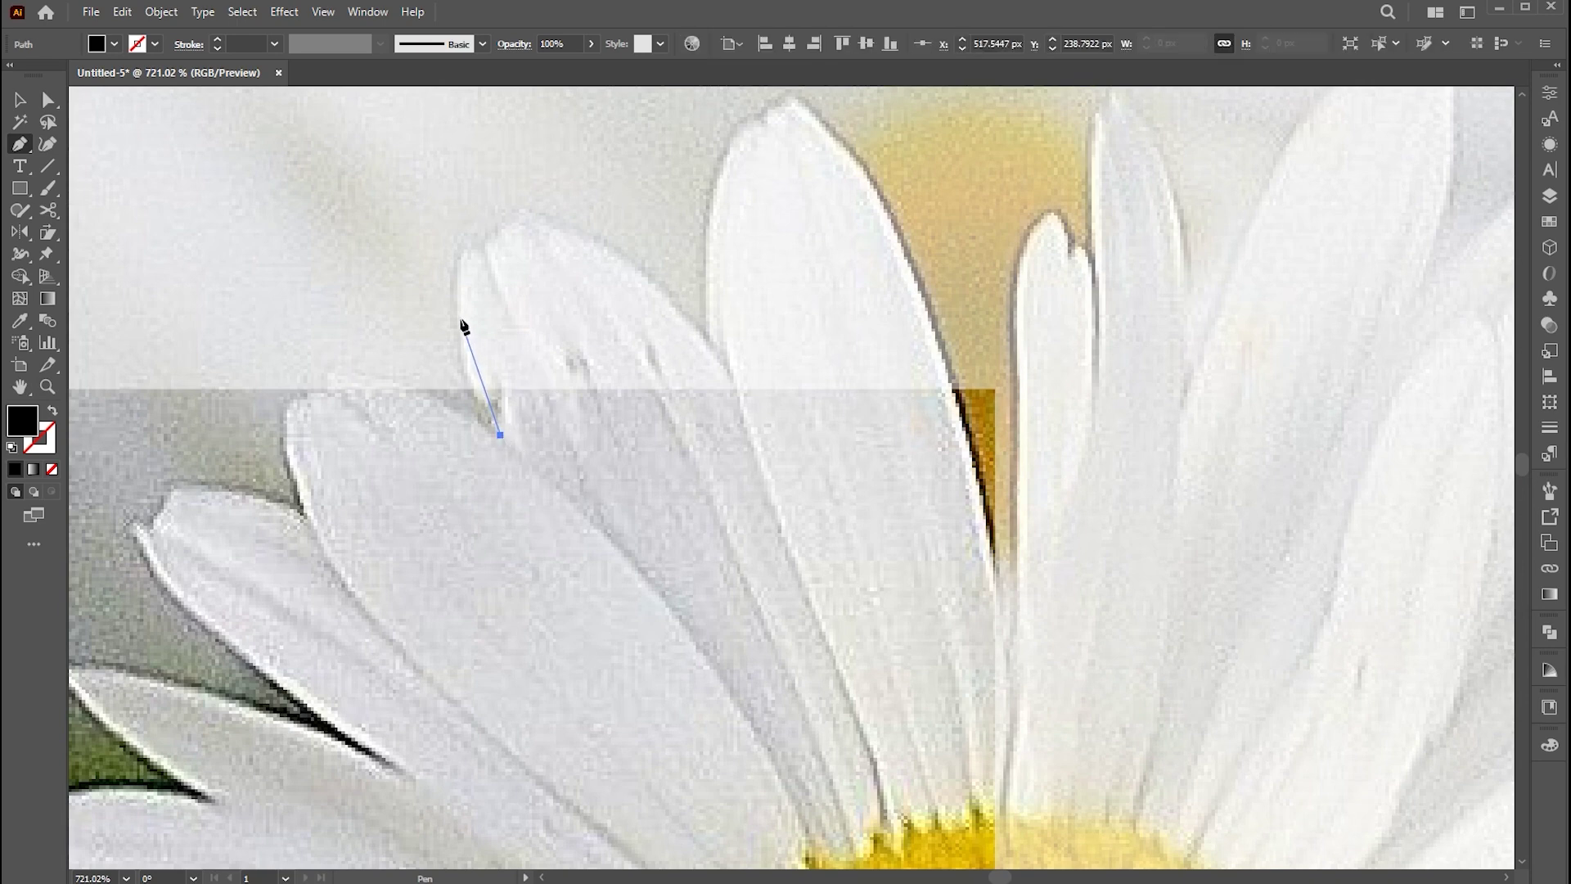
drag(457, 291, 458, 289)
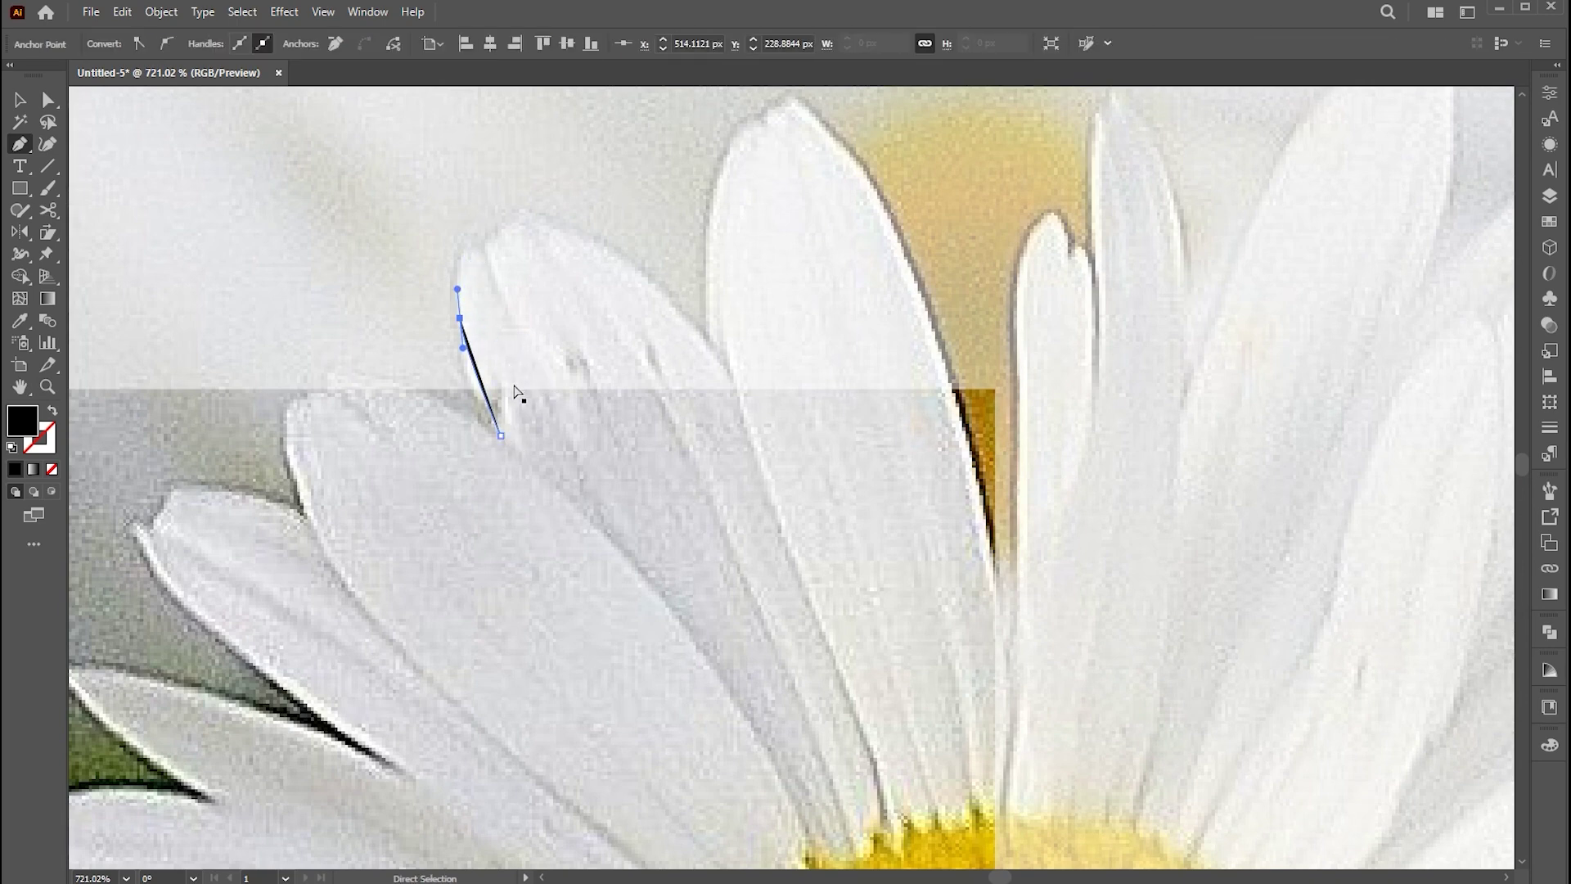
key(ctrl+z)
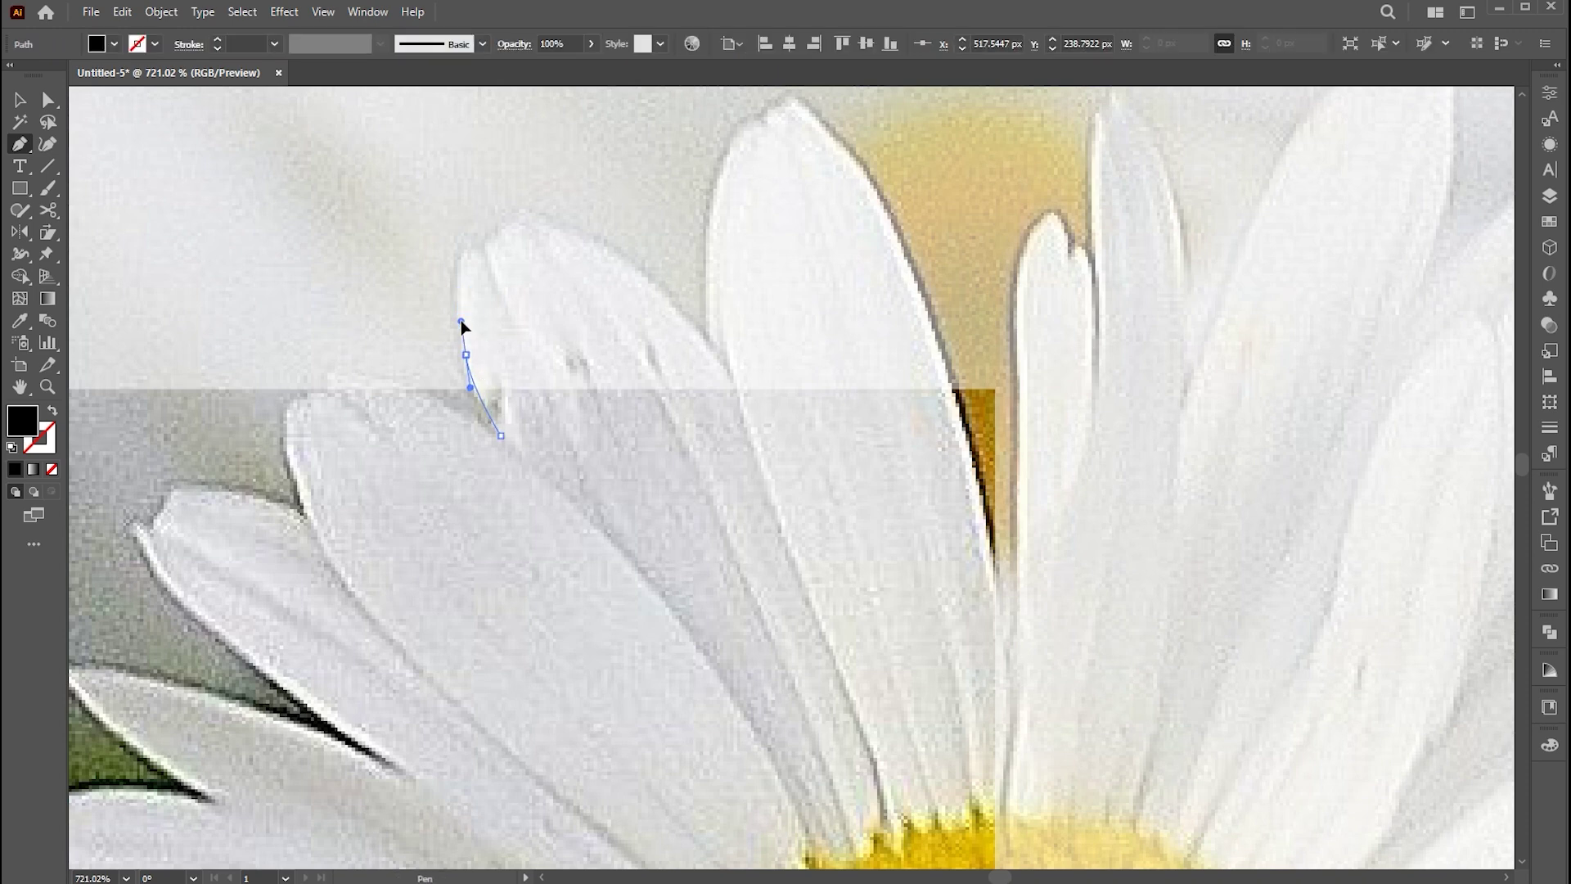
ctrl+click(460, 320)
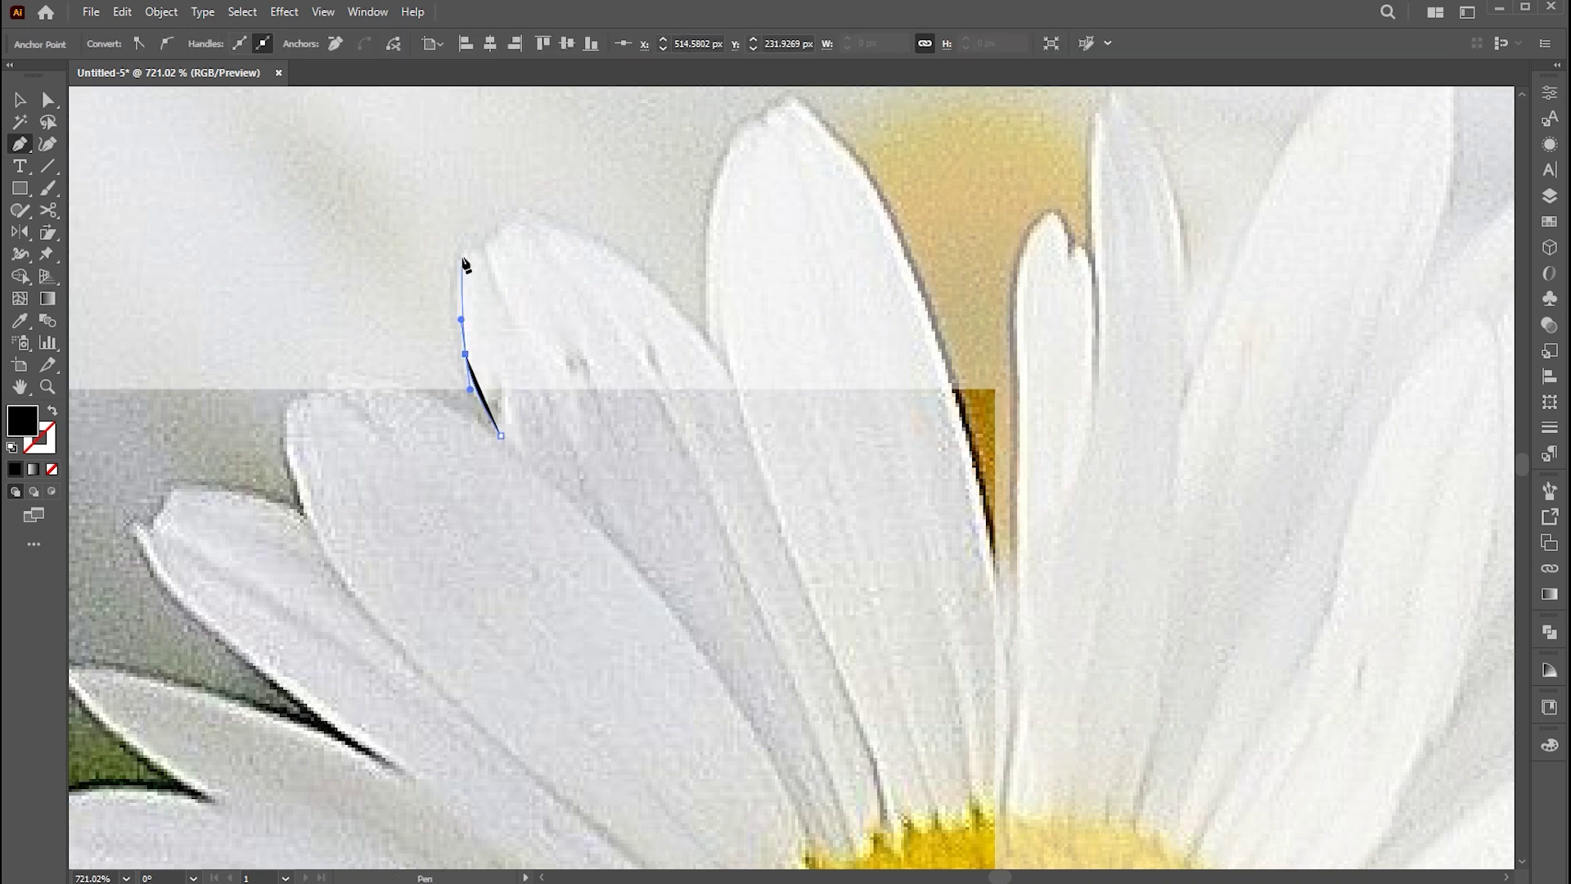
double_click(23, 422)
click(905, 170)
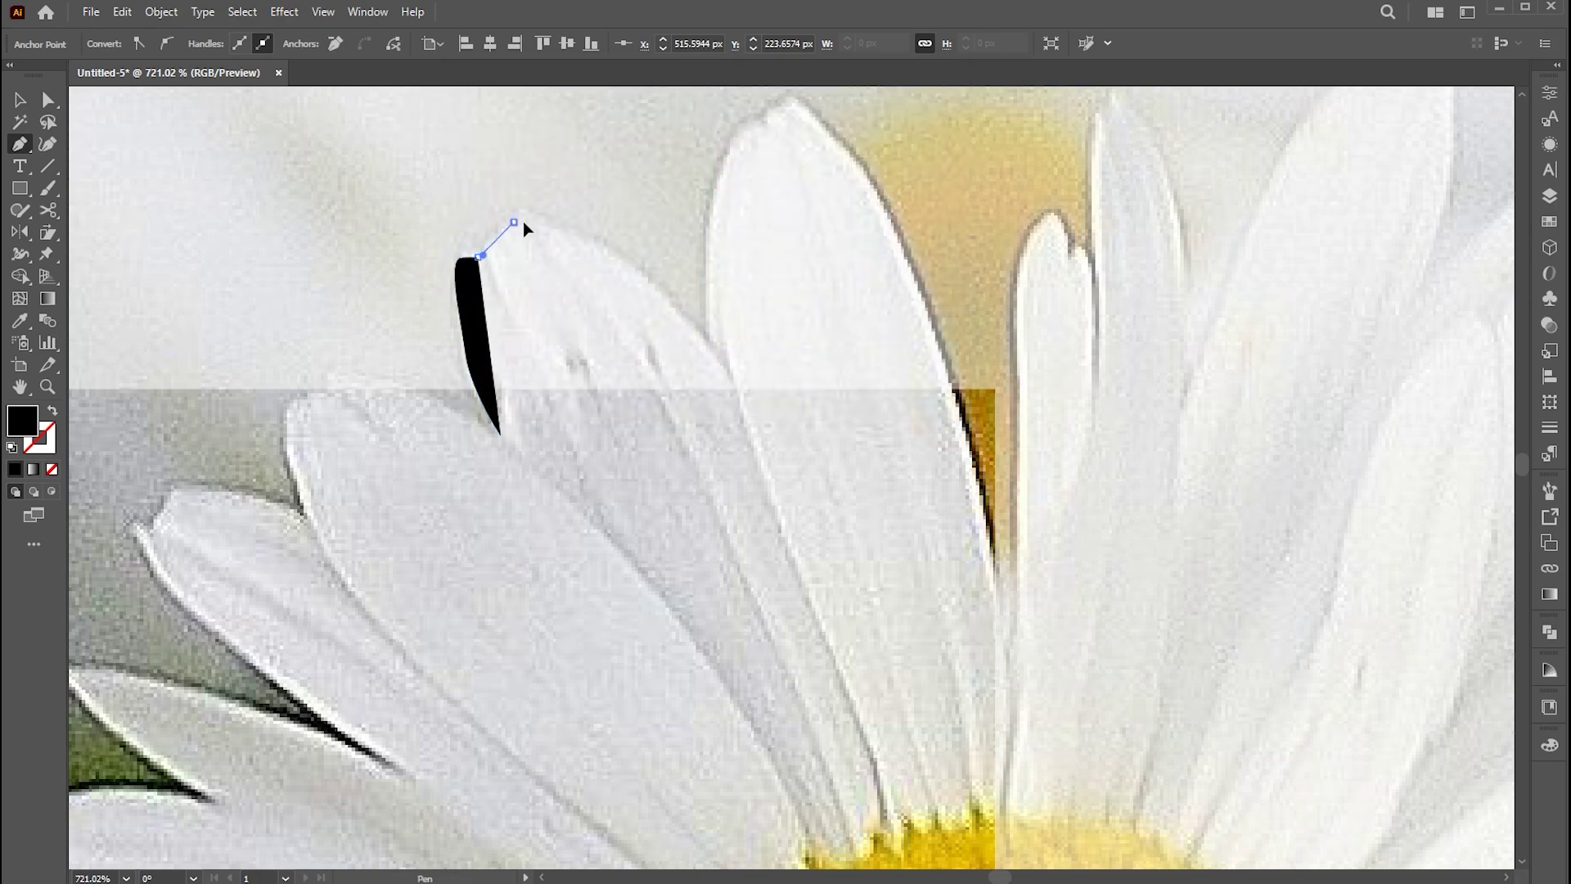
drag(655, 285, 701, 334)
click(725, 363)
drag(727, 367, 520, 557)
drag(513, 360, 545, 280)
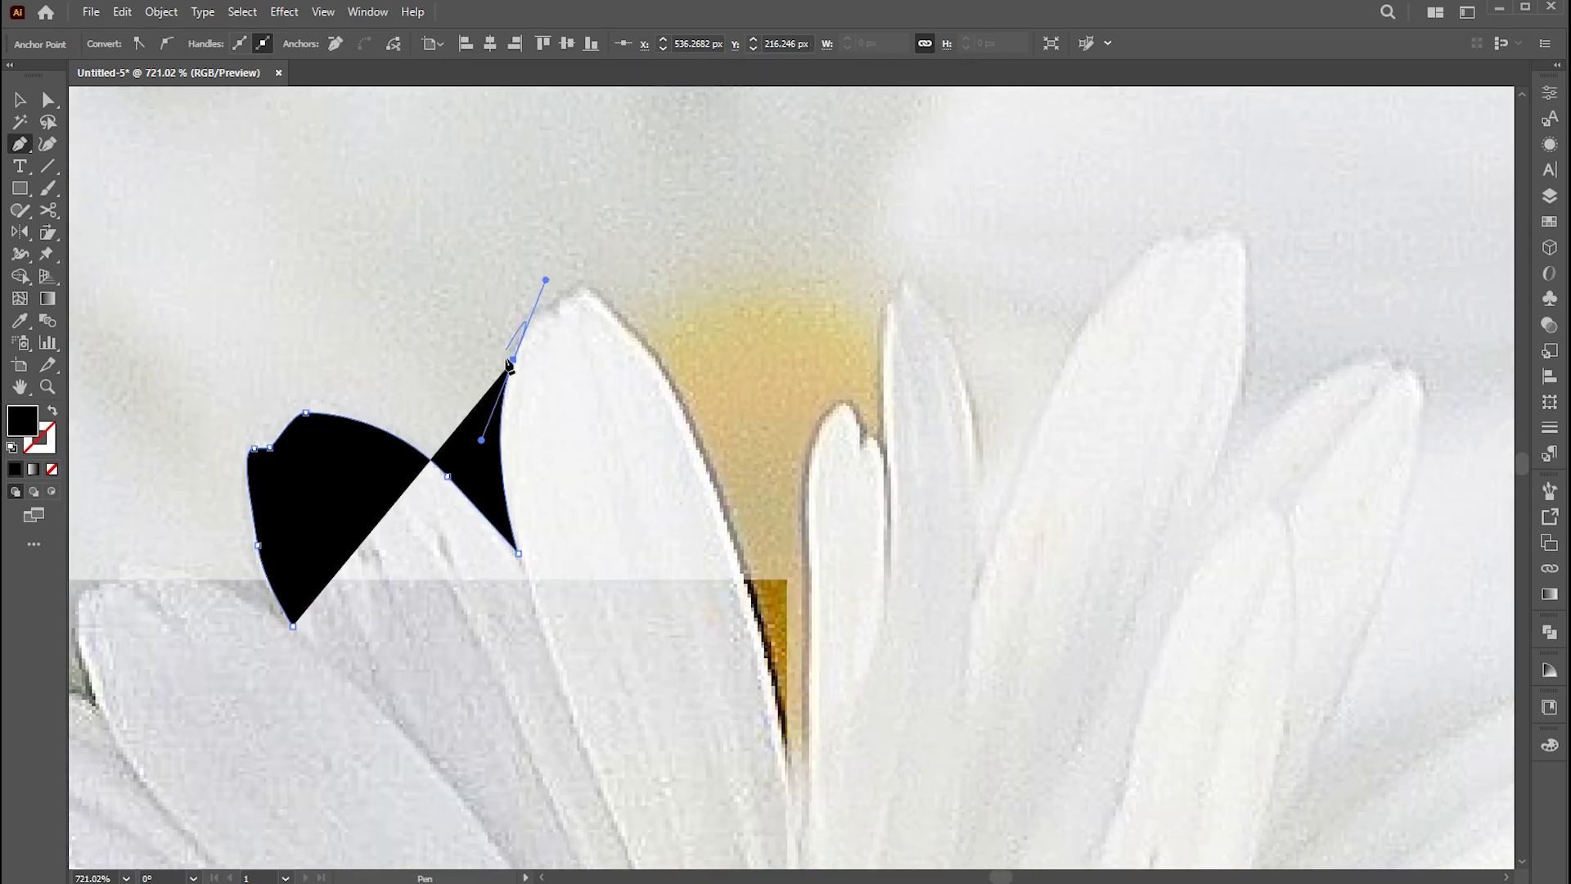
Continue the Pen outline around the upper petals of the daisy on the U's left stem
drag(740, 586, 778, 782)
click(804, 594)
drag(804, 594, 589, 646)
drag(599, 482, 610, 460)
click(644, 500)
drag(636, 456, 677, 539)
drag(677, 539, 536, 624)
drag(526, 501, 528, 472)
drag(537, 436, 593, 504)
drag(627, 681, 427, 742)
drag(548, 498, 688, 468)
click(631, 447)
drag(653, 677, 498, 350)
click(653, 678)
Extend the Pen outline down around the same daisy's right-hand petals that reach into the U's opening
drag(664, 229, 709, 226)
drag(681, 242, 702, 343)
drag(702, 343, 726, 215)
drag(603, 546, 590, 579)
click(578, 615)
drag(666, 566, 494, 502)
drag(710, 351, 807, 330)
drag(861, 344, 889, 405)
click(852, 368)
drag(762, 418, 866, 298)
drag(898, 342, 884, 370)
click(791, 489)
drag(859, 474, 992, 510)
click(986, 455)
drag(992, 511, 1072, 327)
drag(822, 532, 800, 295)
click(859, 526)
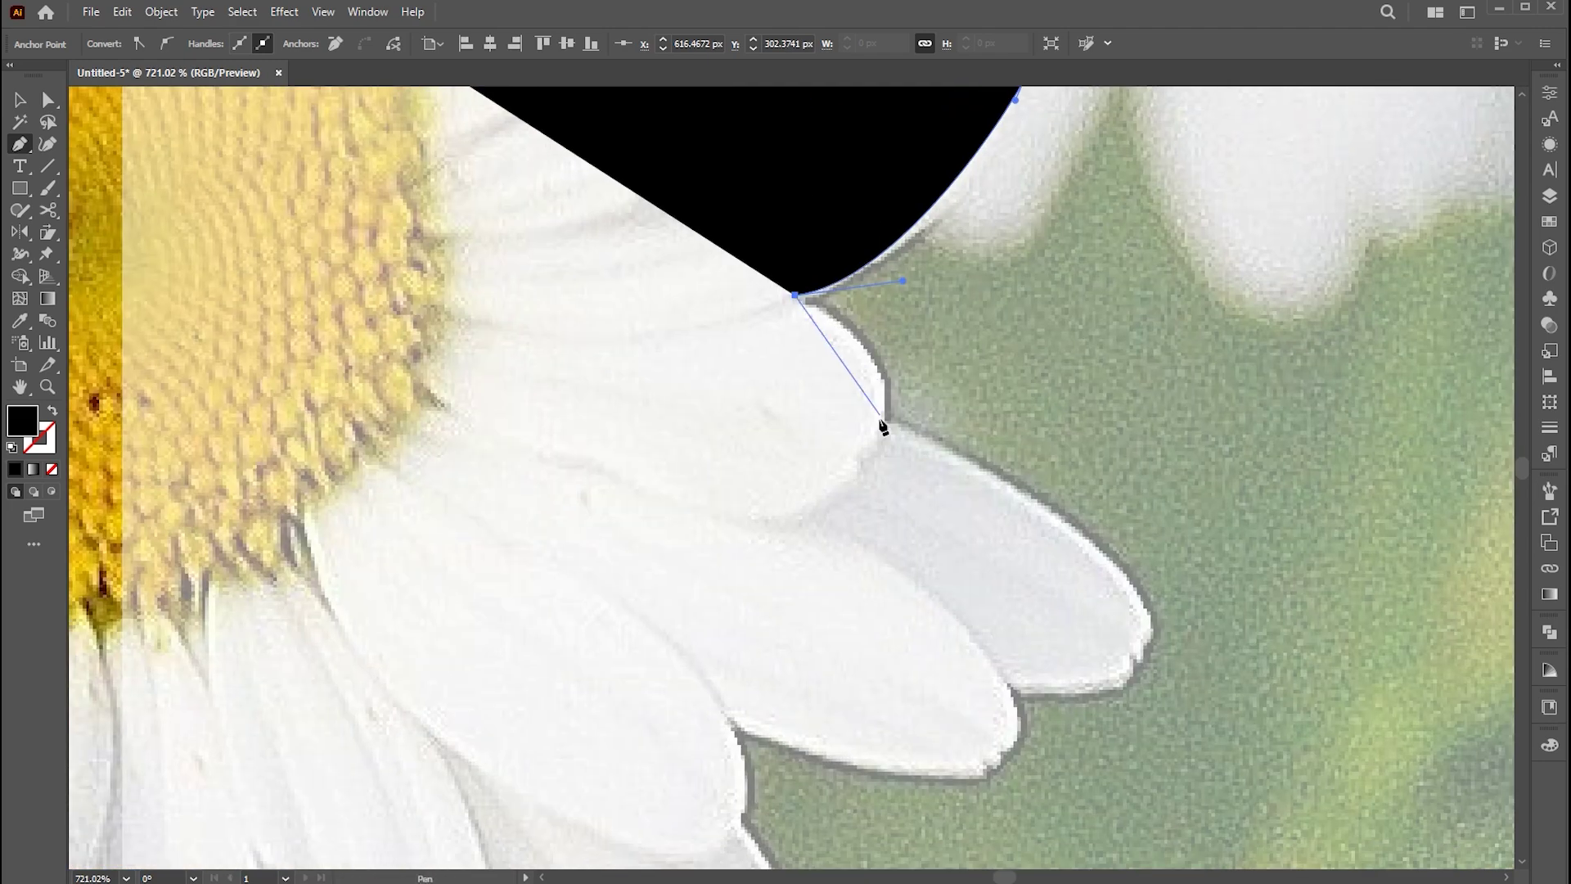
Trace the daisy's lower-right petals with the Pen tool, following each petal edge and notch
drag(884, 418, 899, 495)
click(883, 418)
drag(925, 446, 775, 298)
drag(925, 383, 961, 414)
drag(994, 489, 984, 509)
click(970, 528)
drag(859, 534, 1130, 463)
click(859, 533)
drag(1093, 549, 1030, 548)
drag(849, 494, 1012, 315)
click(849, 495)
drag(1019, 420, 998, 454)
drag(1108, 572, 1089, 442)
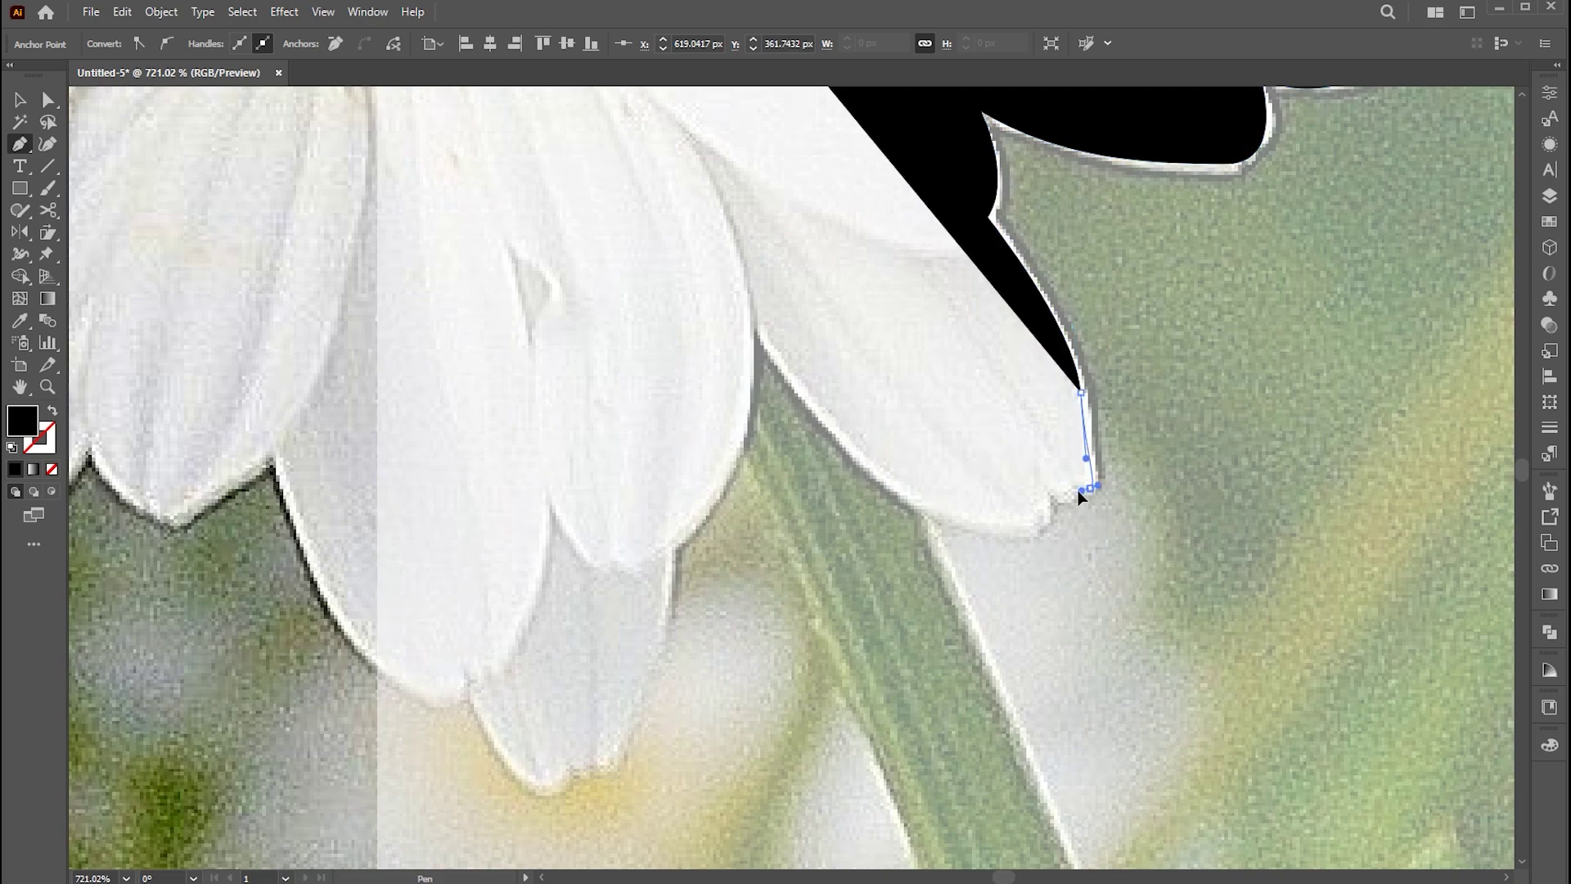
Trace the daisy's bottom petals with the Pen tool up to where they meet the U's left stem
click(1090, 489)
click(1070, 490)
click(1054, 491)
click(1044, 491)
drag(978, 521, 914, 490)
click(760, 327)
drag(759, 327, 1031, 328)
mouse_move(942, 547)
mouse_down()
mouse_move(879, 565)
mouse_move(935, 585)
mouse_move(923, 545)
mouse_up()
click(941, 547)
click(976, 553)
click(935, 557)
drag(833, 481, 818, 446)
drag(897, 513, 843, 466)
Close the daisy outline at its starting point by running the path through the flower inside the U's stem
drag(572, 115, 818, 736)
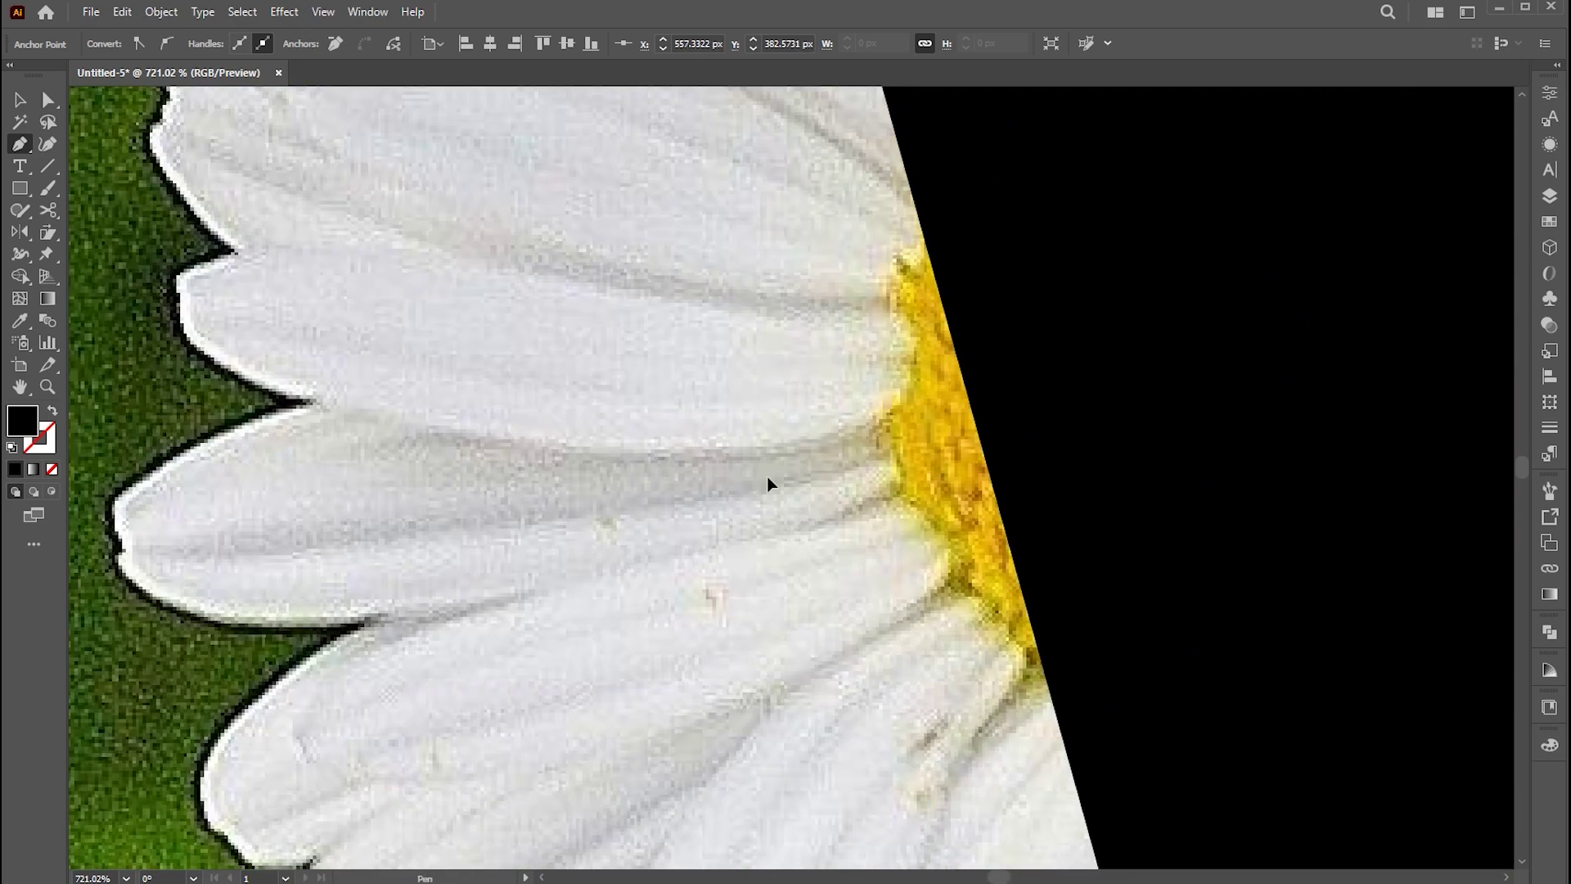
click(778, 524)
drag(773, 139, 908, 818)
click(902, 354)
drag(1129, 442, 1037, 442)
scroll(1036, 441, down, 3)
scroll(715, 591, down, 10)
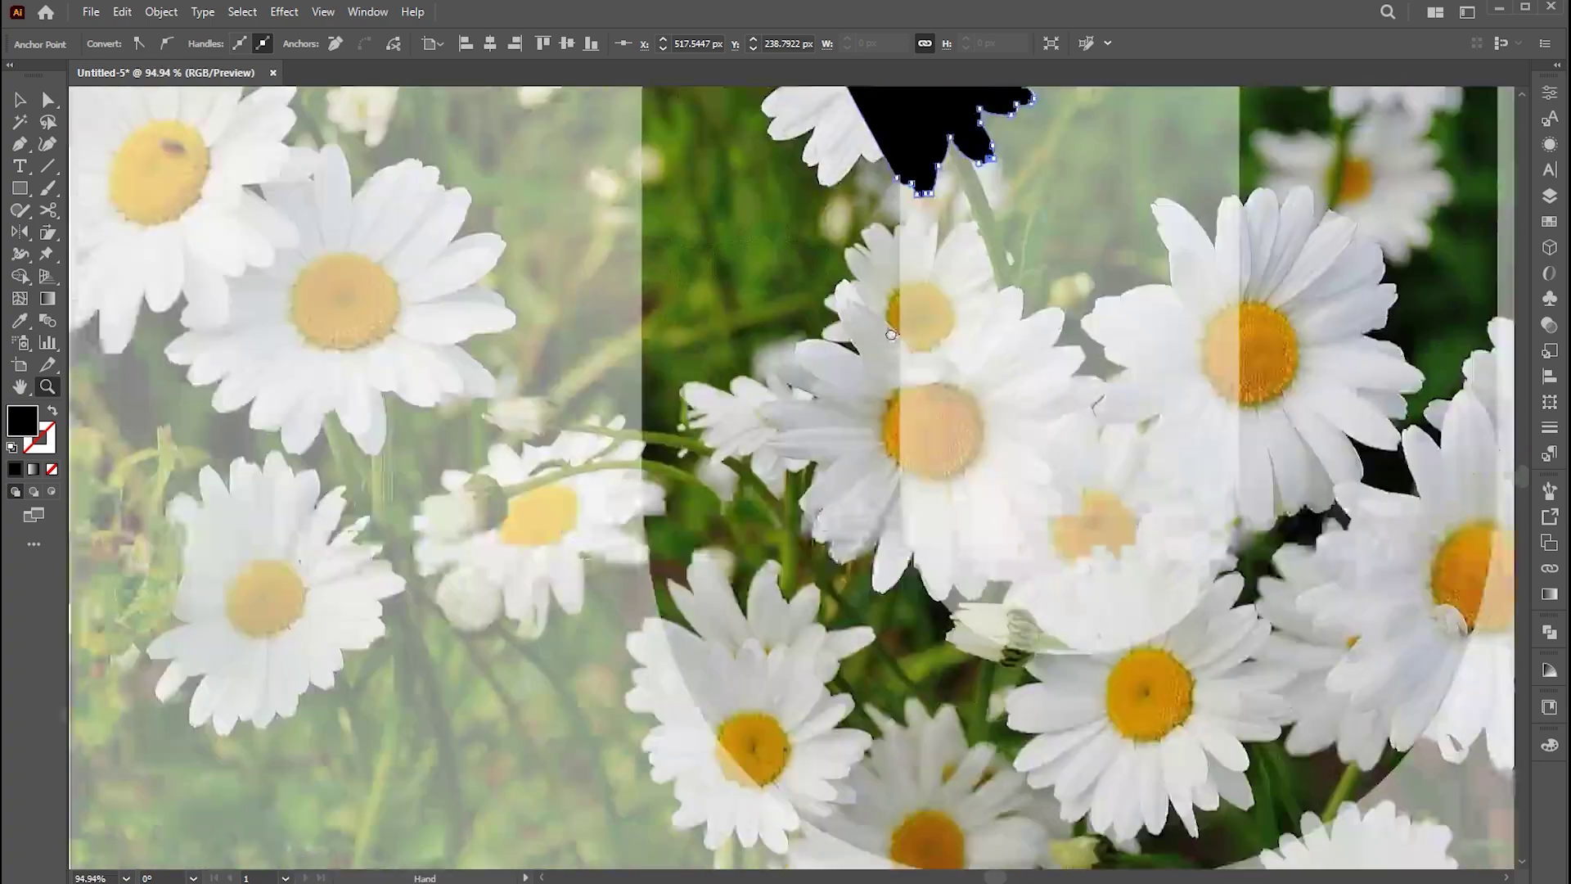
drag(715, 590, 933, 582)
drag(733, 519, 862, 467)
drag(767, 676, 1128, 649)
click(879, 619)
key(ctrl+space)
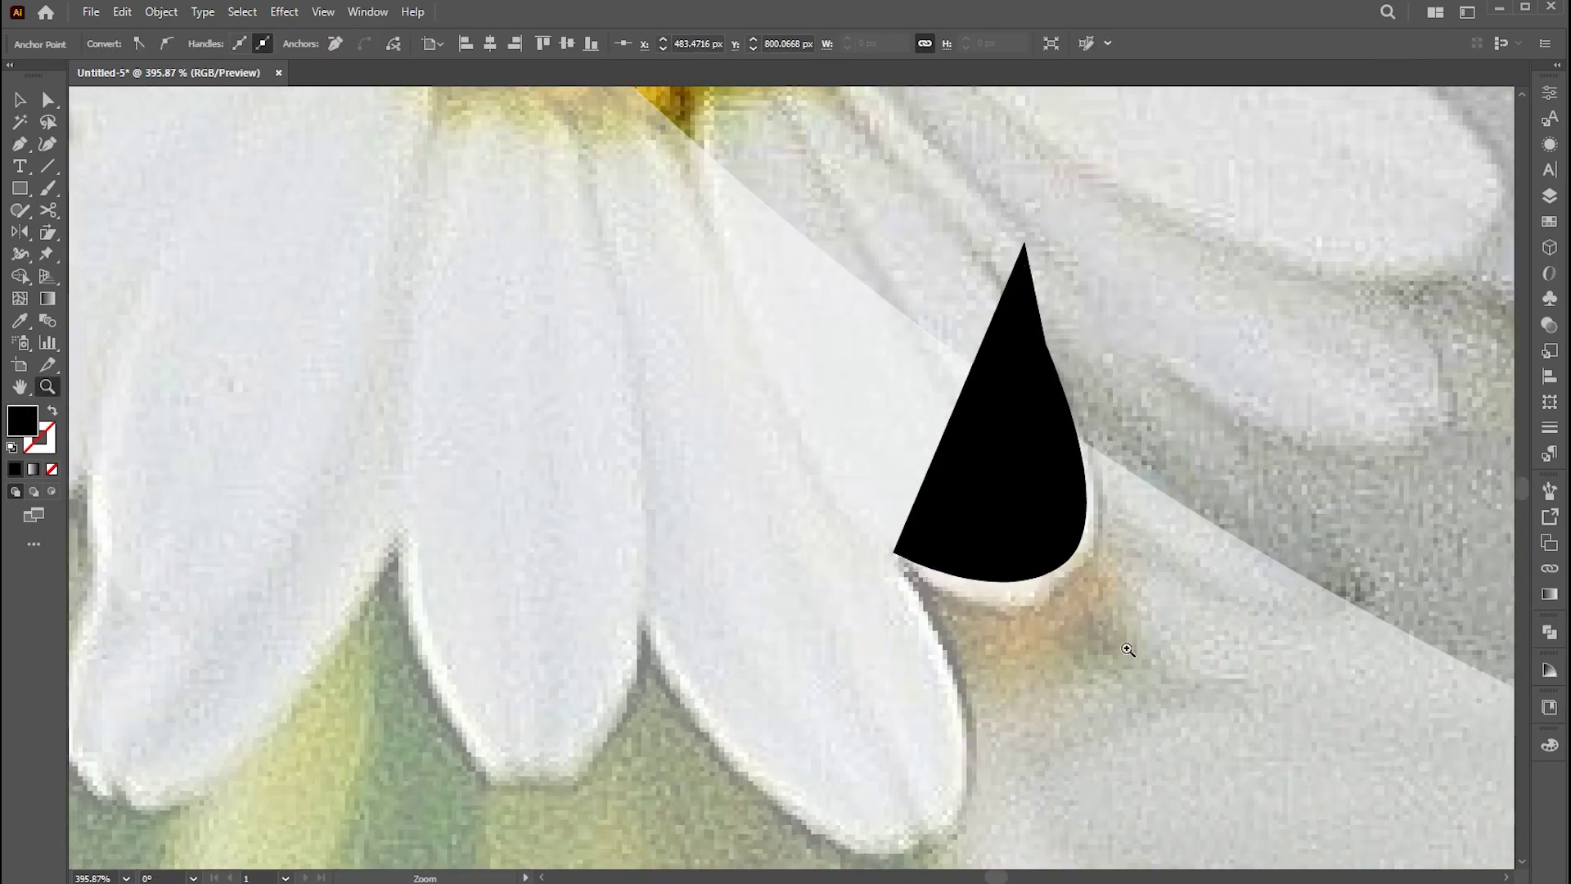
key(ctrl+z)
key(ctrl+space)
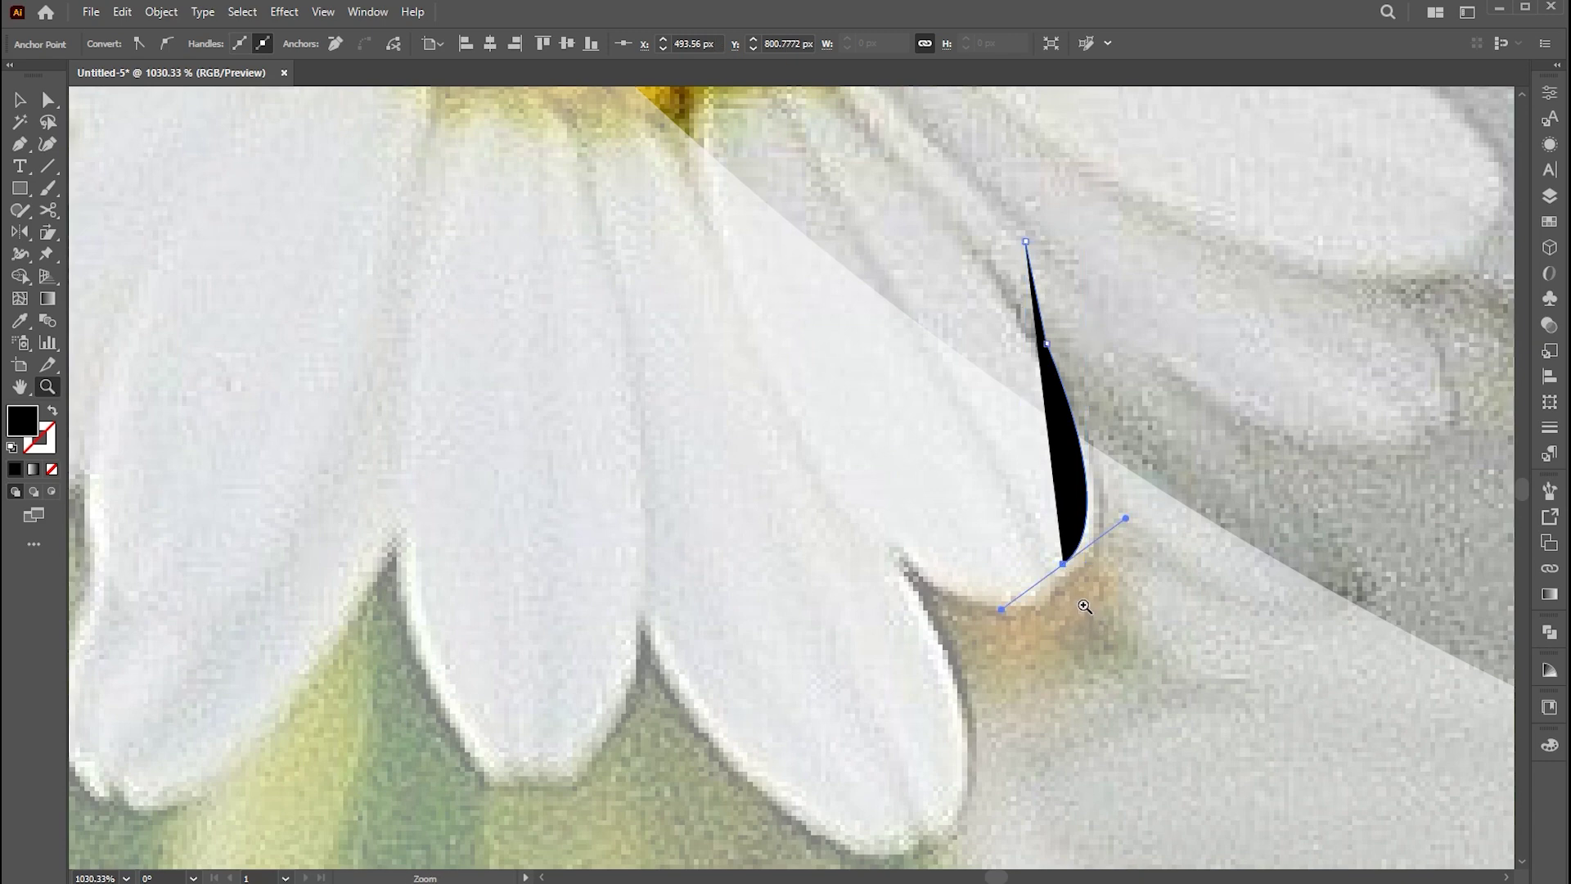
key(ctrl+z)
Begin a Pen outline along the lower-right petals of the daisy overlapping the U's lower-left curve
click(1015, 319)
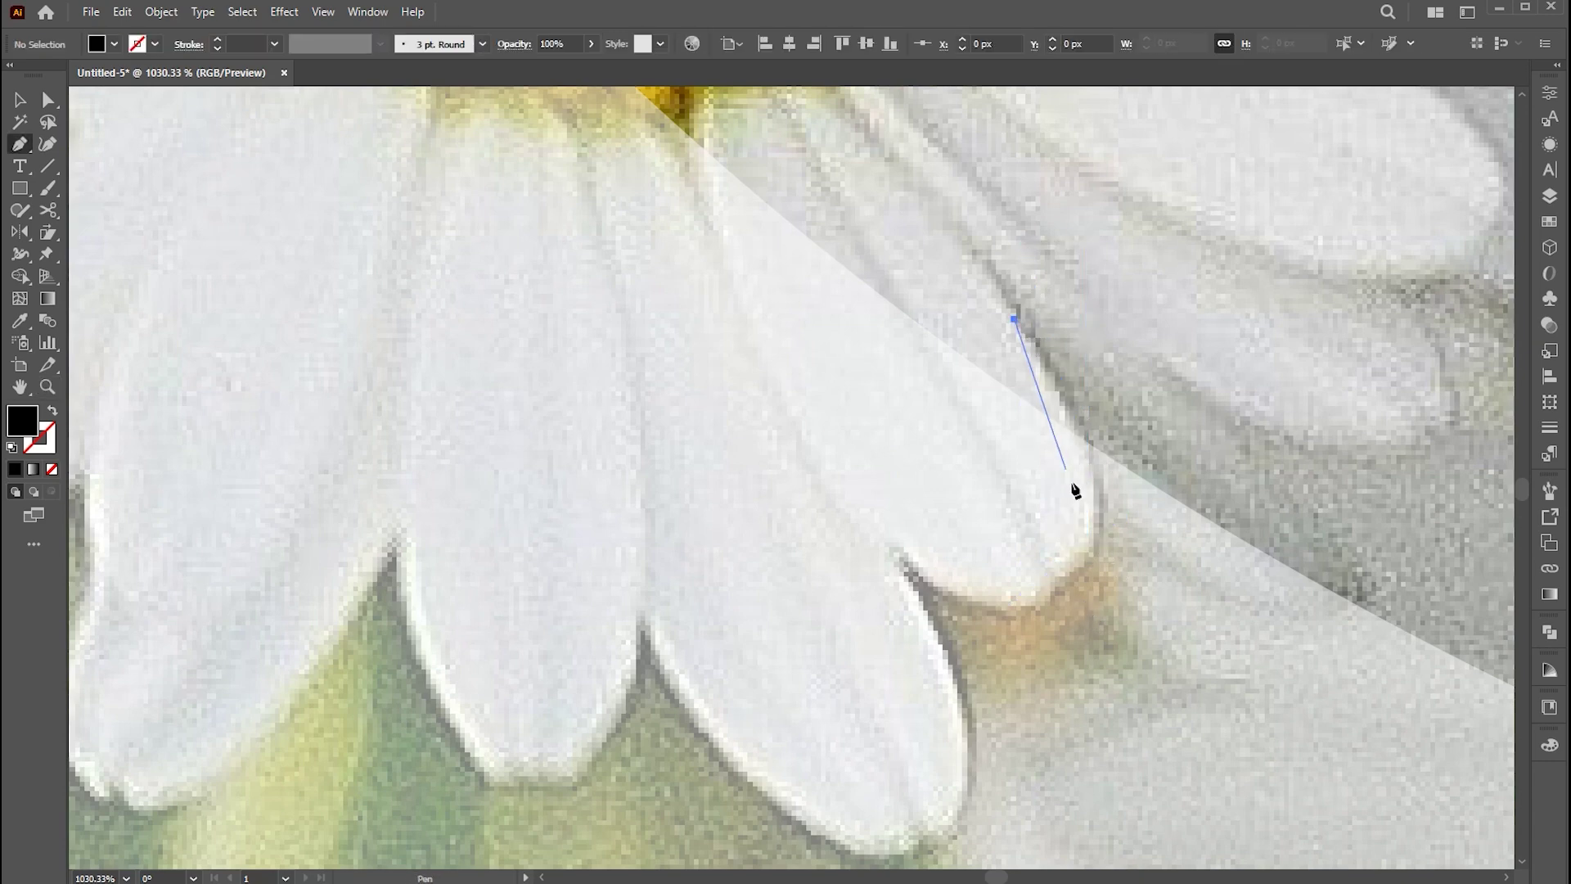
drag(1086, 586, 1036, 573)
click(1047, 575)
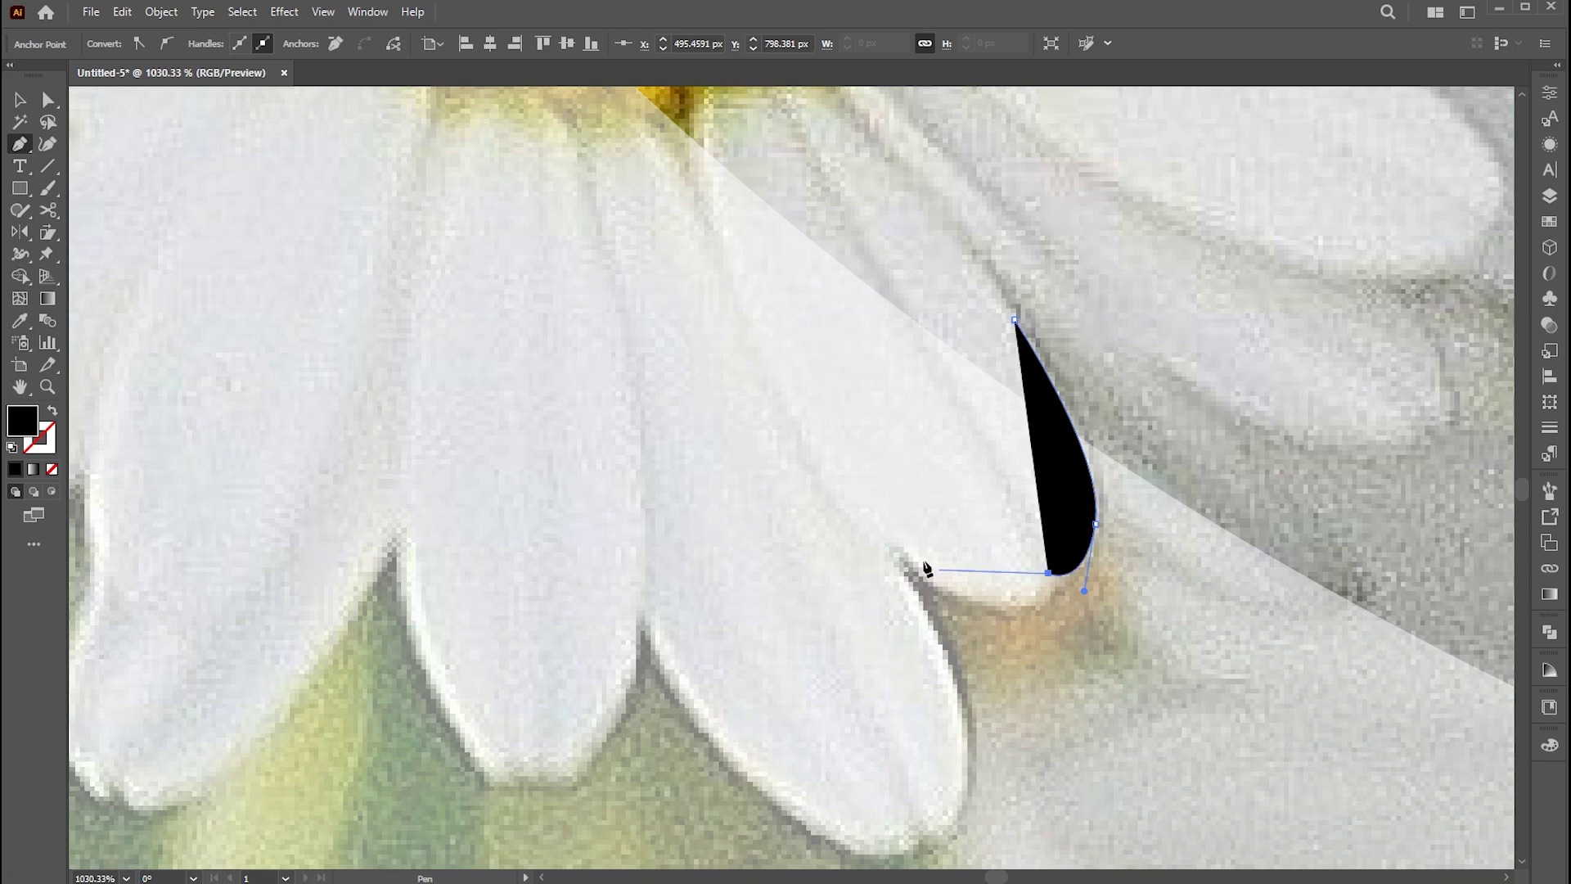
drag(902, 555, 767, 453)
click(901, 554)
drag(917, 644, 965, 407)
drag(1016, 526, 1007, 581)
drag(964, 583, 782, 502)
click(691, 387)
drag(691, 387, 1059, 521)
Continue the Pen outline around the bottom petals of the daisy on the U's lower-left curve
drag(995, 644, 941, 668)
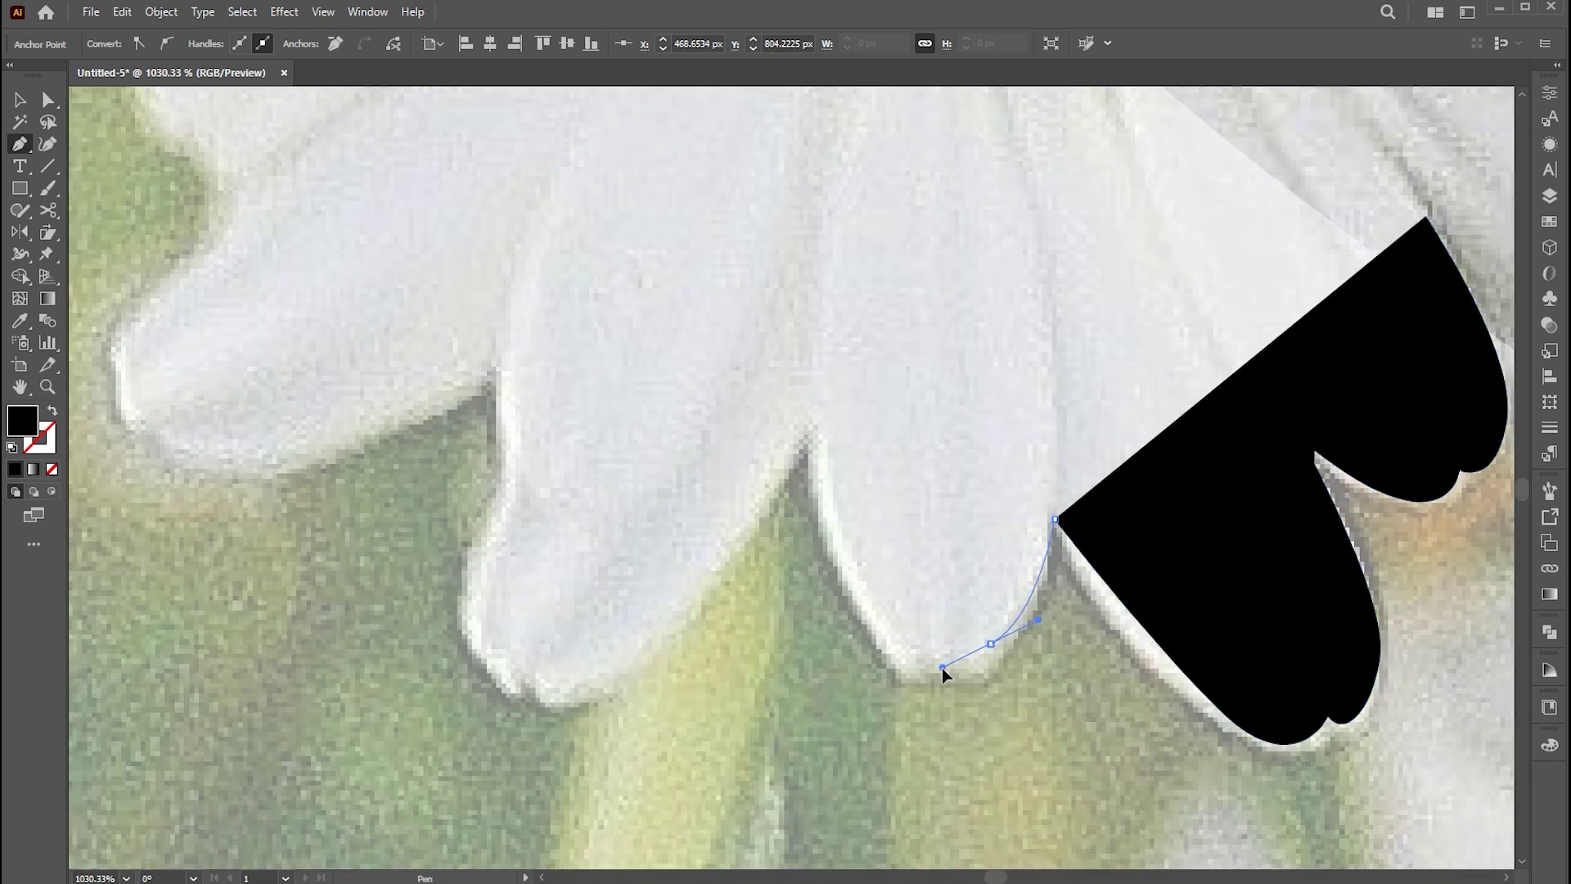
click(929, 649)
drag(925, 488, 894, 281)
click(916, 461)
drag(932, 607, 811, 735)
drag(761, 591, 899, 692)
drag(901, 514, 1153, 509)
drag(944, 598, 886, 590)
drag(810, 575, 788, 527)
drag(733, 677, 735, 645)
click(845, 526)
drag(849, 511, 761, 434)
Extend the Pen outline up around the left petals of the daisy overlapping the U's lower-left curve
click(993, 603)
drag(977, 565, 948, 578)
drag(806, 652, 781, 649)
drag(713, 569, 780, 627)
click(745, 616)
drag(682, 544, 856, 562)
click(862, 543)
drag(848, 530, 733, 427)
drag(906, 445, 1000, 409)
click(906, 444)
scroll(859, 523, up, 4)
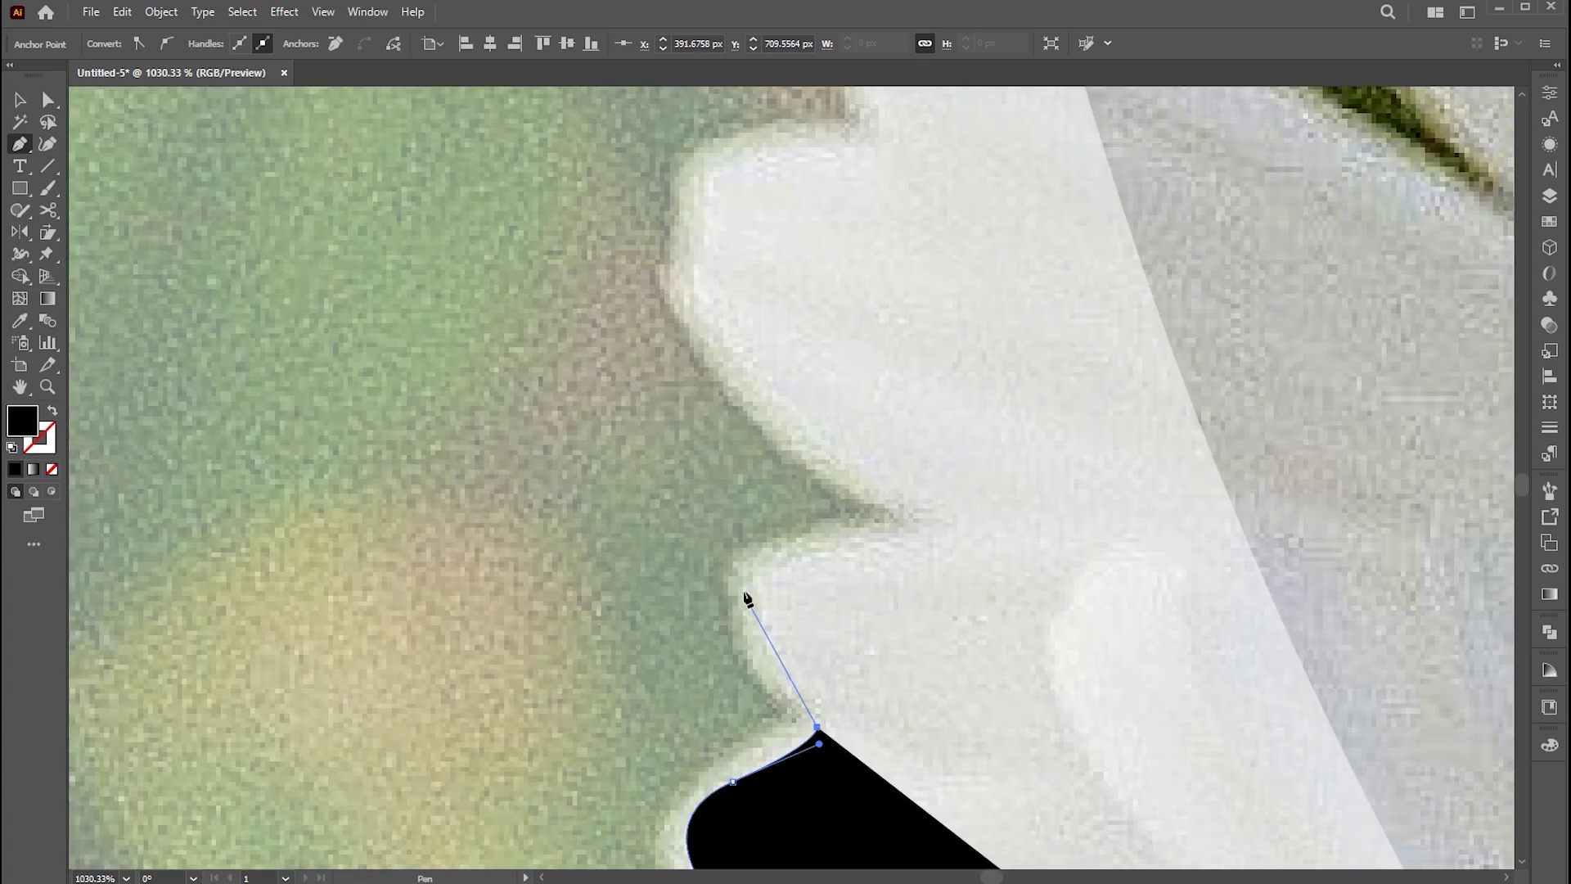
Continue the Pen outline around the upper-left petals of the daisy on the U's lower-left curve, undoing misplaced anchors
drag(754, 587, 775, 535)
click(928, 529)
drag(929, 529, 929, 740)
drag(732, 576, 705, 540)
key(ctrl+z)
key(ctrl+z)
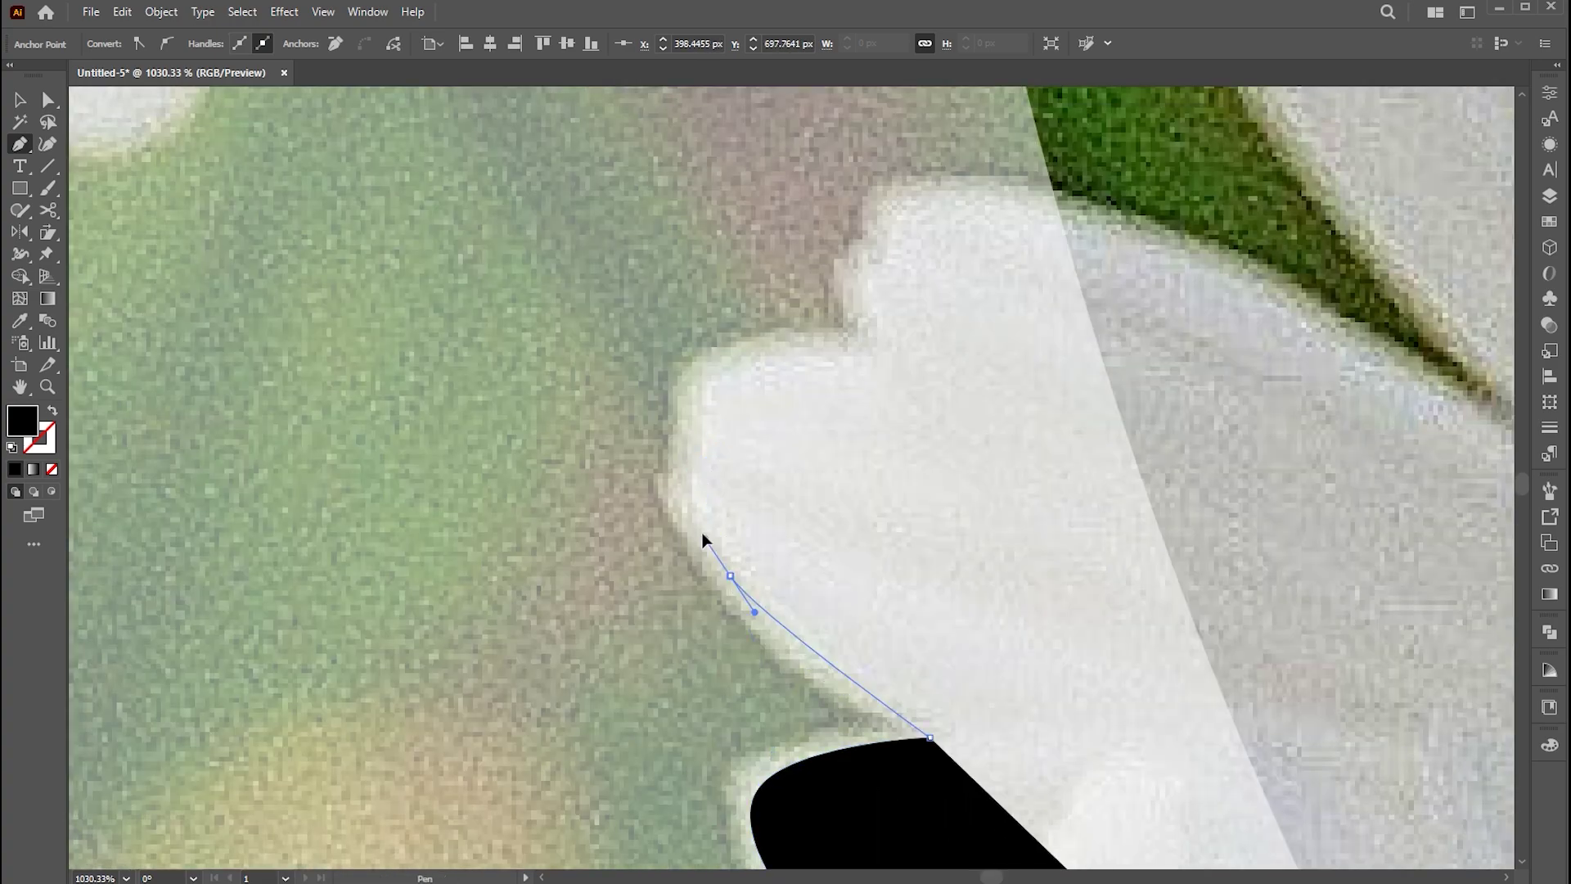
drag(701, 458, 733, 434)
drag(733, 434, 572, 607)
drag(701, 490, 602, 597)
drag(597, 542, 620, 476)
Finish the petal outline of the daisy on the U's lower-left curve and close the path through the flower
drag(1227, 753, 793, 279)
scroll(1167, 656, down, 3)
drag(1244, 786, 747, 242)
click(782, 469)
click(646, 494)
drag(714, 530, 360, 422)
drag(872, 471, 655, 704)
drag(1157, 272, 951, 606)
drag(841, 608, 917, 608)
drag(831, 688, 856, 543)
drag(797, 547, 829, 548)
drag(701, 178, 718, 264)
drag(721, 309, 740, 434)
scroll(740, 434, up, 5)
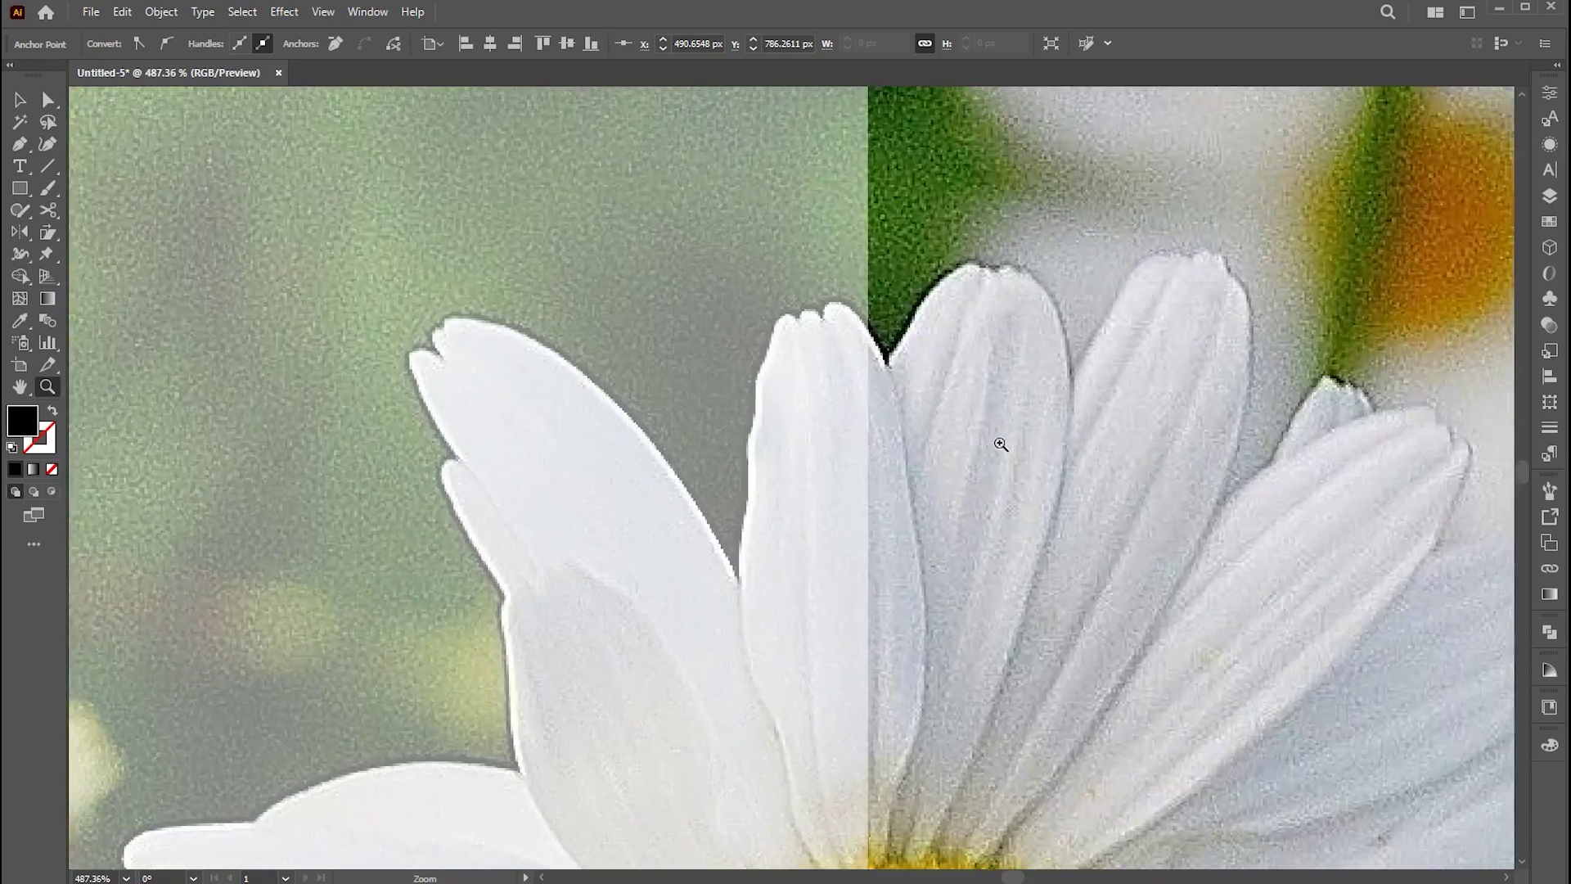
Begin a Pen outline around the top petal of the daisy overlapping the inner edge of the U's right stem
click(876, 342)
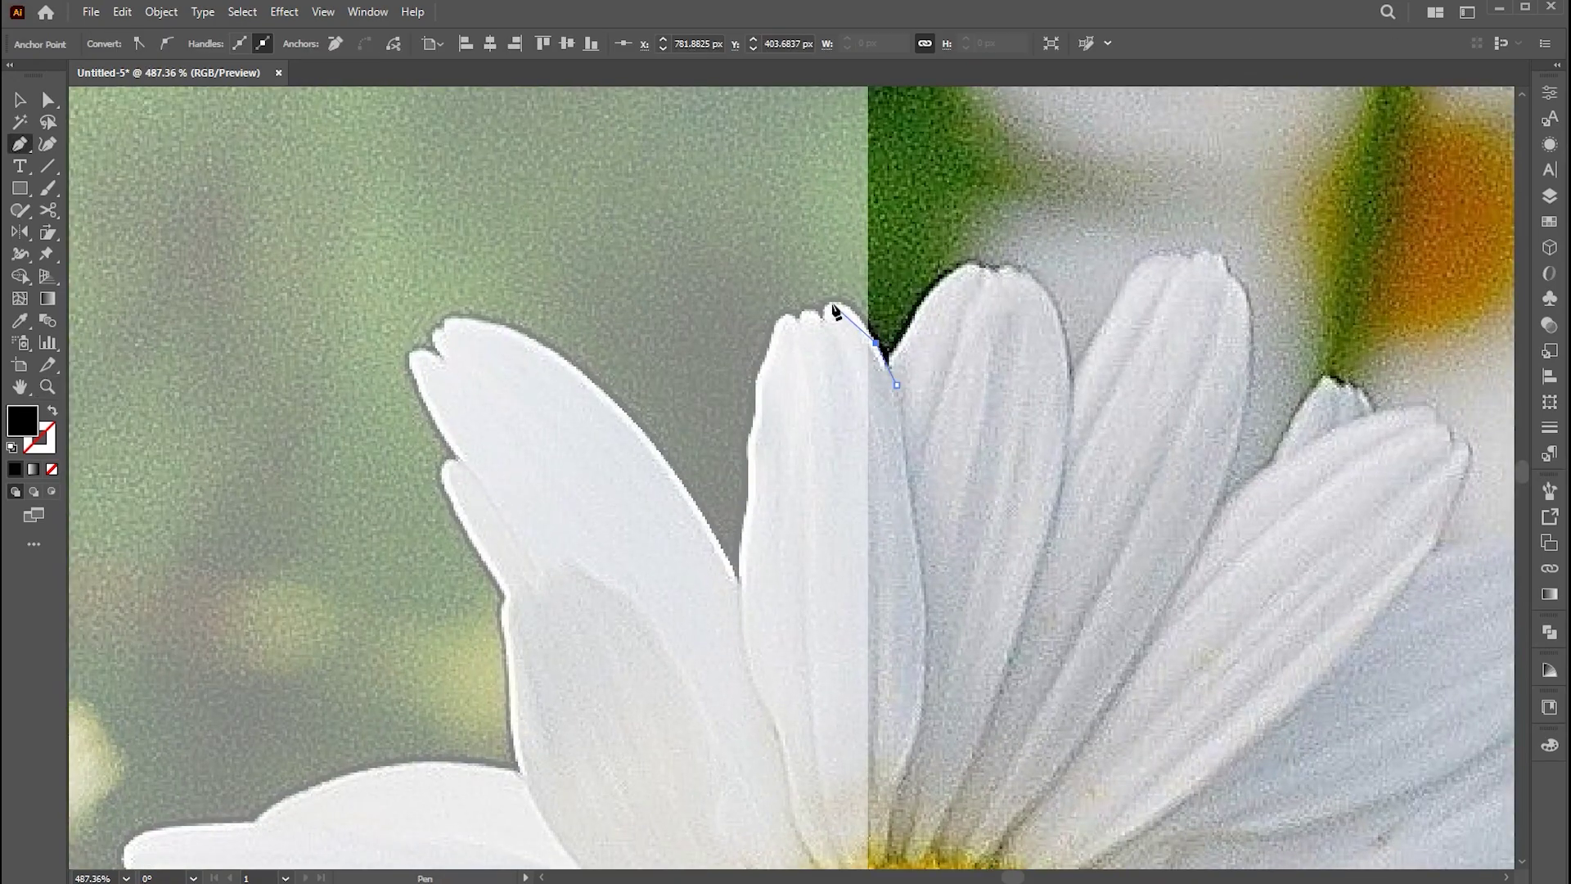
scroll(810, 309, up, 5)
drag(837, 295, 814, 296)
mouse_move(804, 315)
mouse_down()
mouse_move(797, 331)
mouse_move(749, 327)
mouse_up()
click(711, 432)
click(732, 311)
click(714, 444)
click(681, 786)
Continue the Pen outline along the long upper-left petals of the daisy at the U's right stem
drag(674, 231, 377, 105)
alt+click(674, 230)
drag(603, 181, 576, 225)
click(591, 286)
drag(514, 279, 564, 344)
click(575, 211)
click(651, 332)
click(684, 401)
click(701, 695)
click(737, 409)
Extend the Pen outline down around the left petals of the daisy at the U's right stem
drag(218, 501, 179, 729)
alt+click(466, 505)
drag(491, 412, 508, 511)
click(660, 325)
drag(526, 378, 477, 276)
drag(711, 445, 799, 455)
click(712, 445)
drag(706, 513, 710, 519)
drag(612, 432, 654, 494)
click(935, 612)
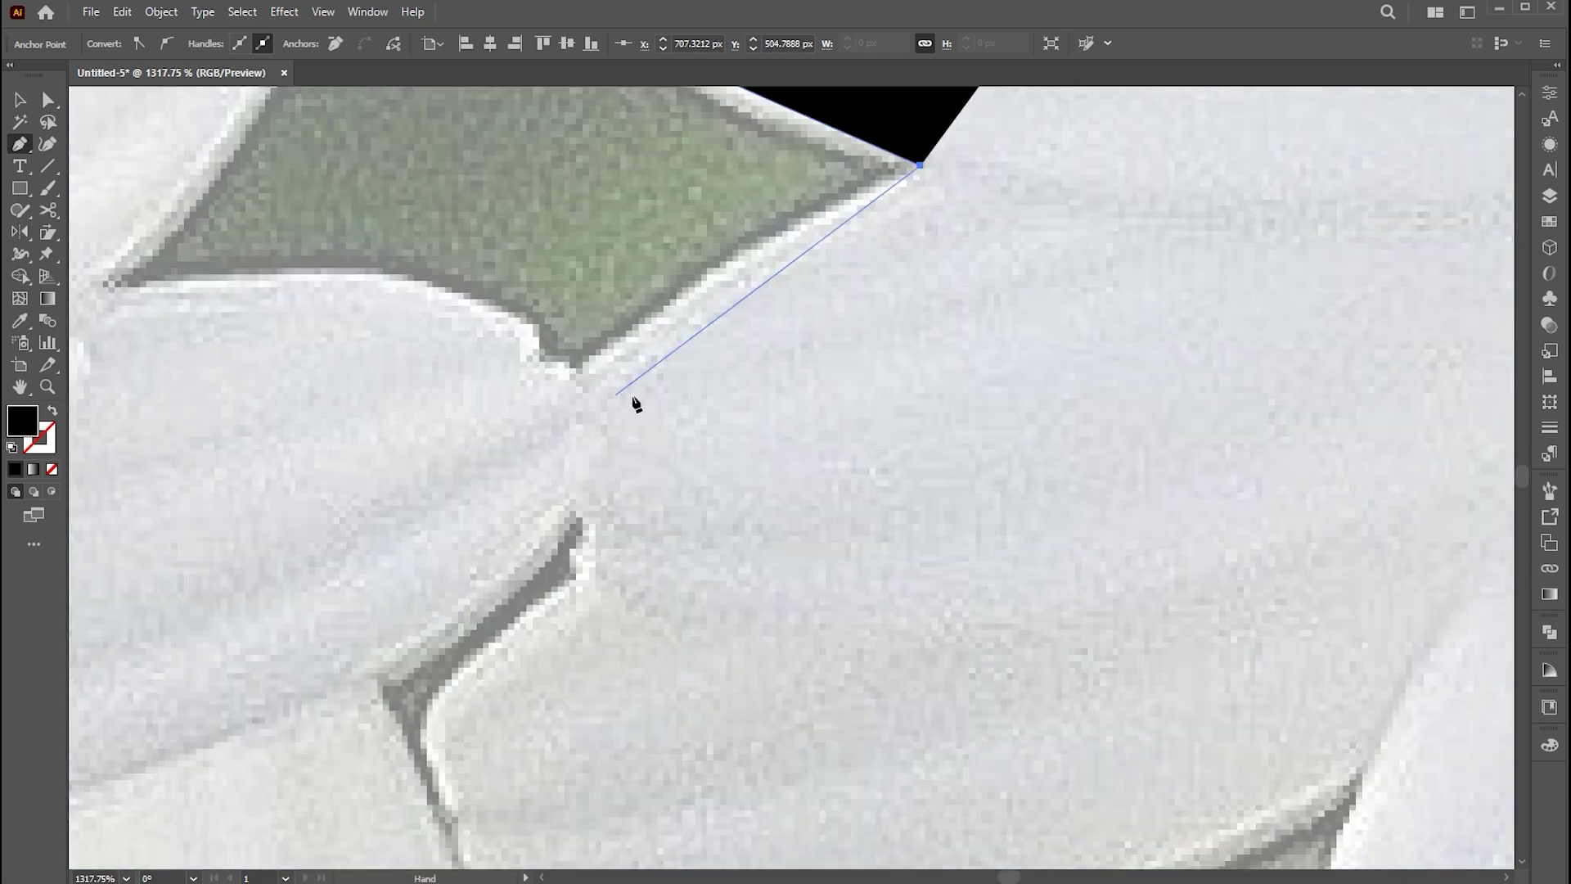
Trace the lower-left petals of the daisy at the U's right stem with curved Pen segments
drag(664, 370, 573, 372)
click(648, 368)
drag(645, 413, 656, 428)
drag(609, 458, 629, 504)
drag(843, 477, 957, 406)
scroll(706, 453, up, 3)
click(684, 414)
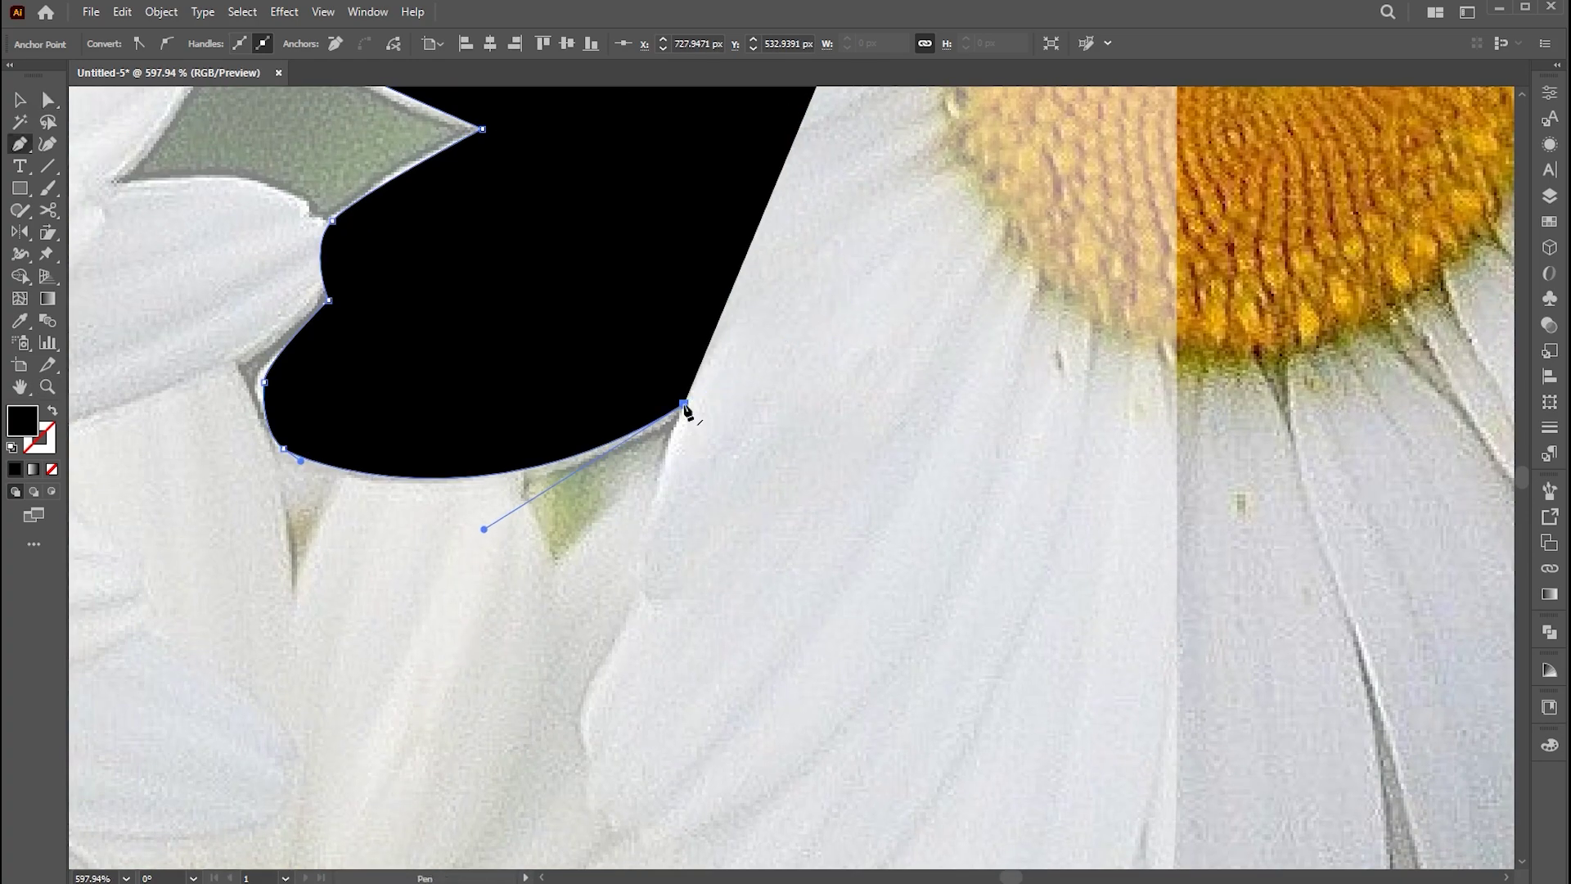
Carry the Pen outline around the next petal tips toward the underside of the daisy at the U's right stem
click(636, 358)
drag(498, 390, 508, 408)
drag(540, 438, 558, 440)
click(582, 437)
drag(490, 387, 510, 399)
drag(533, 419, 542, 436)
drag(693, 336, 750, 267)
click(693, 336)
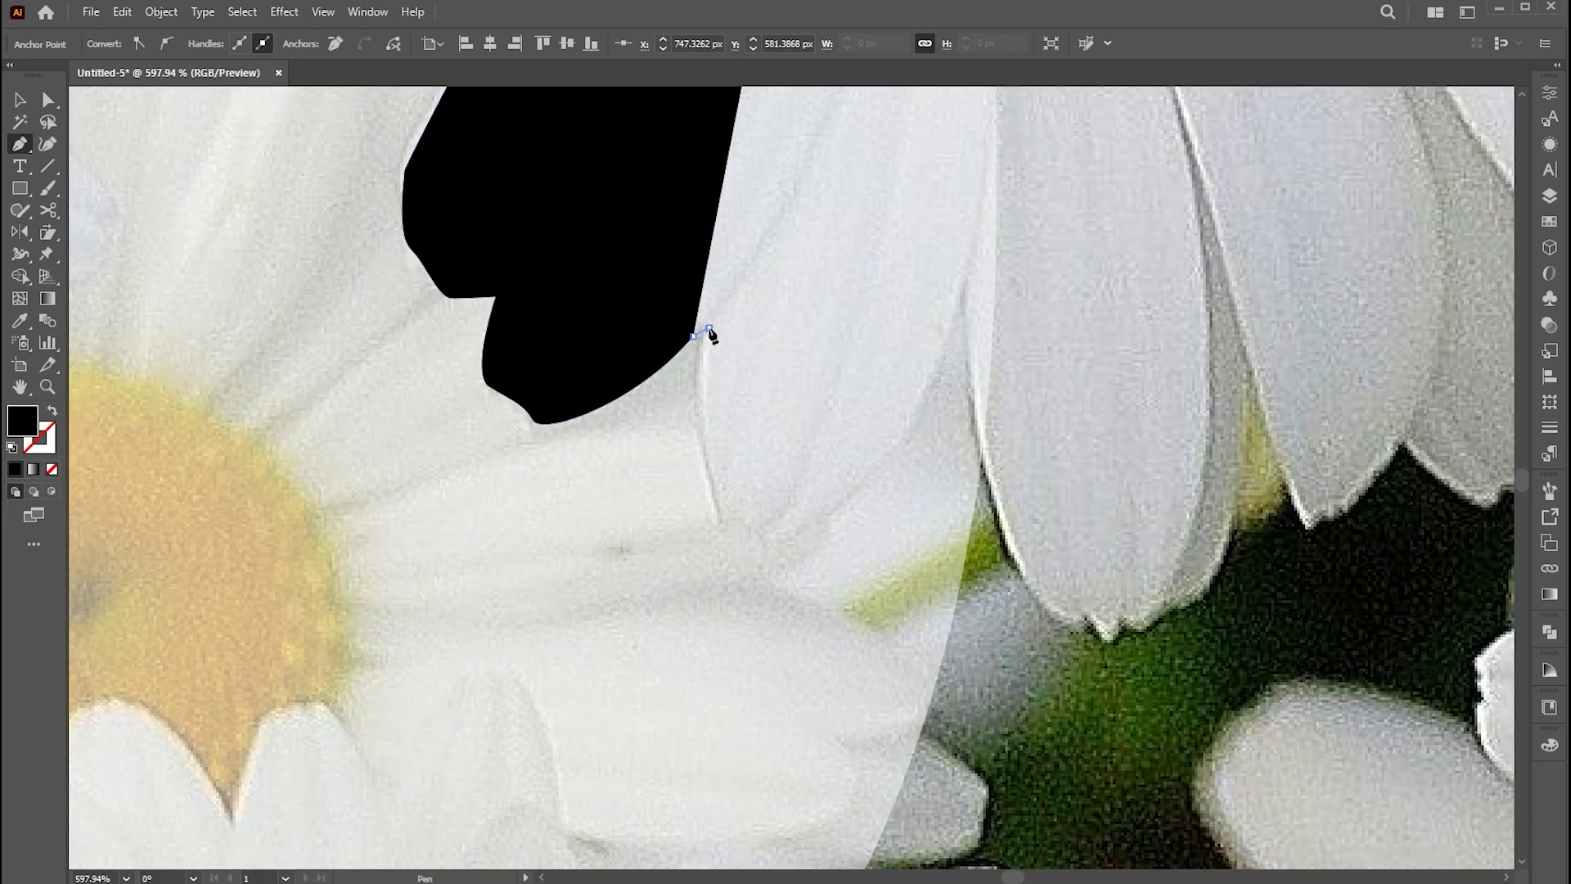
click(709, 328)
Outline the bottom petals of the daisy up to where they overlap the U's right stem
drag(528, 466, 619, 467)
click(529, 466)
drag(493, 415, 528, 264)
click(493, 415)
click(515, 378)
drag(606, 540, 522, 516)
drag(469, 631, 512, 676)
drag(624, 382, 669, 757)
Run the Pen path up through the inside of the daisy on the U's right stem to complete its outline
click(834, 403)
drag(818, 206, 801, 698)
drag(806, 270, 802, 597)
drag(805, 205, 847, 814)
click(722, 618)
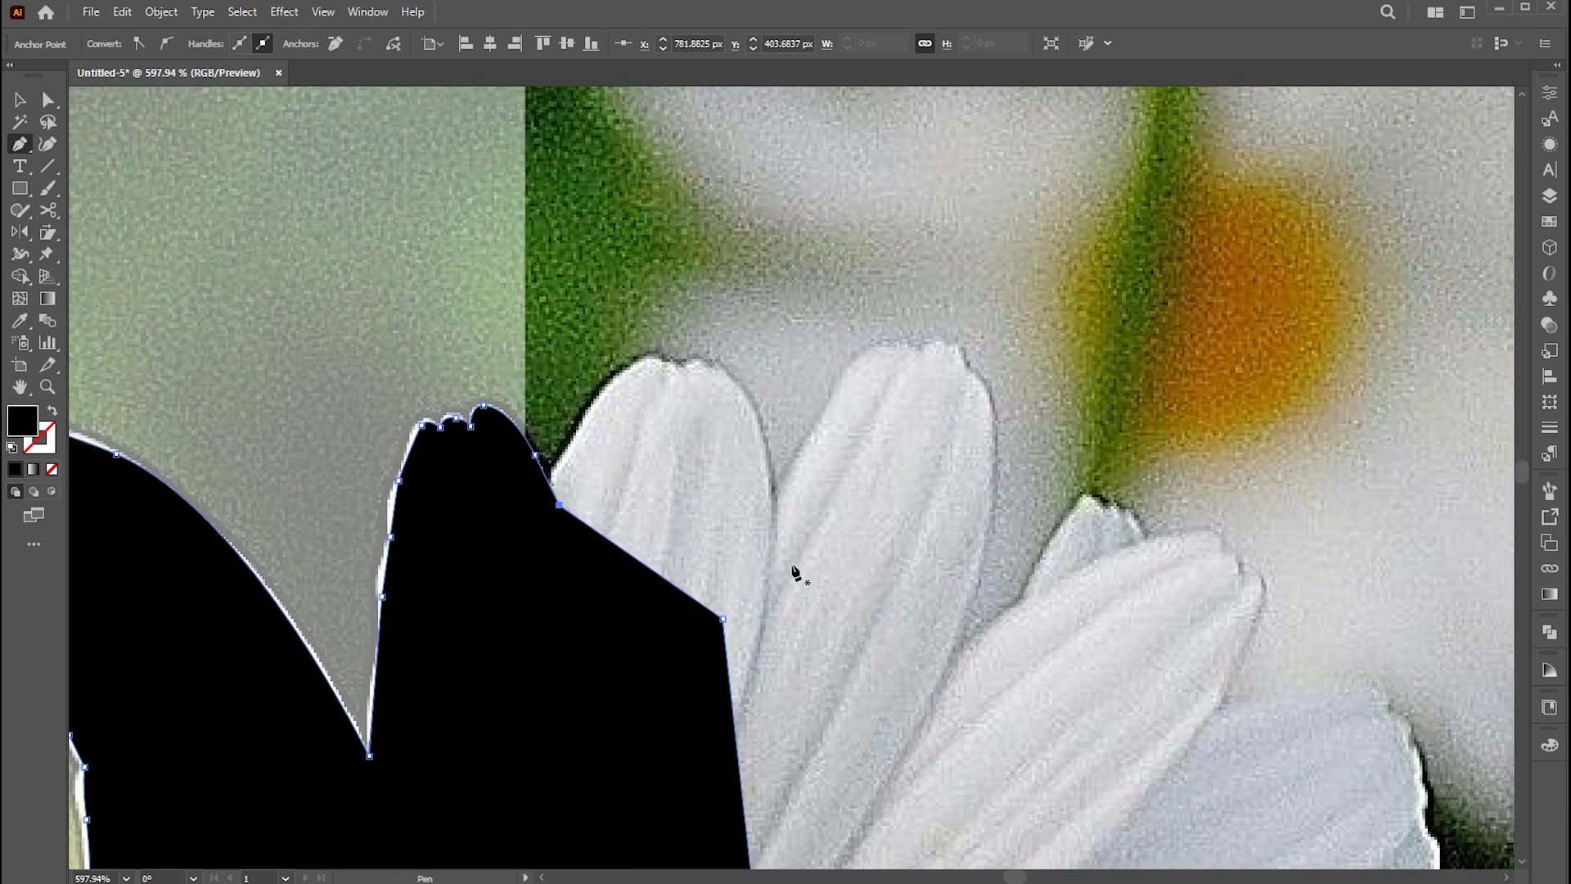
scroll(792, 573, down, 10)
Select the three black daisy outlines and combine them into one compound path
key(v)
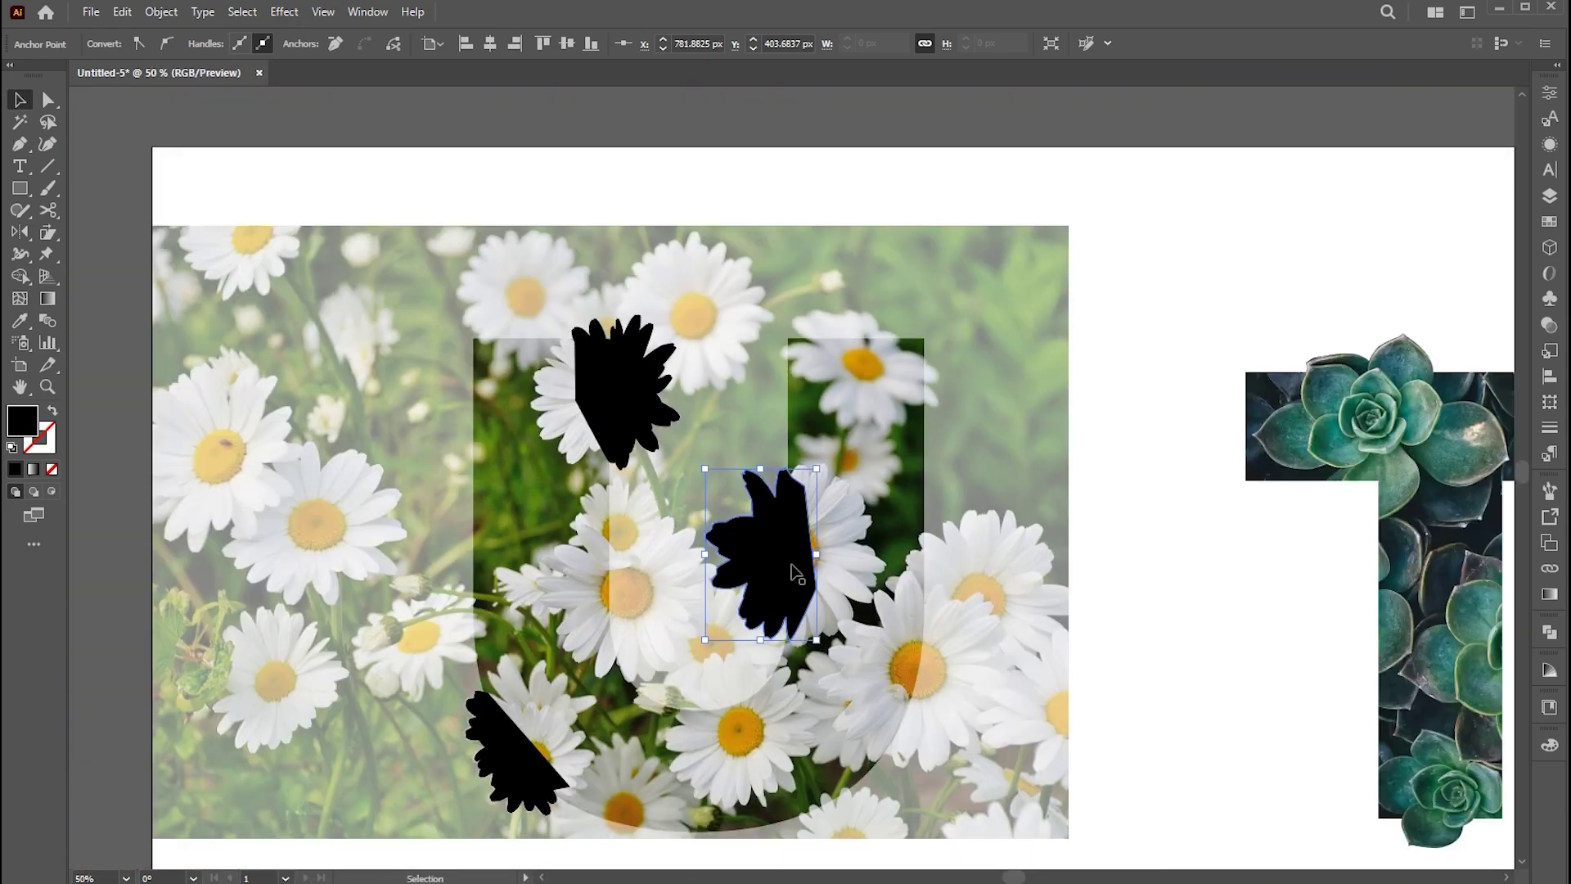
shift+click(536, 769)
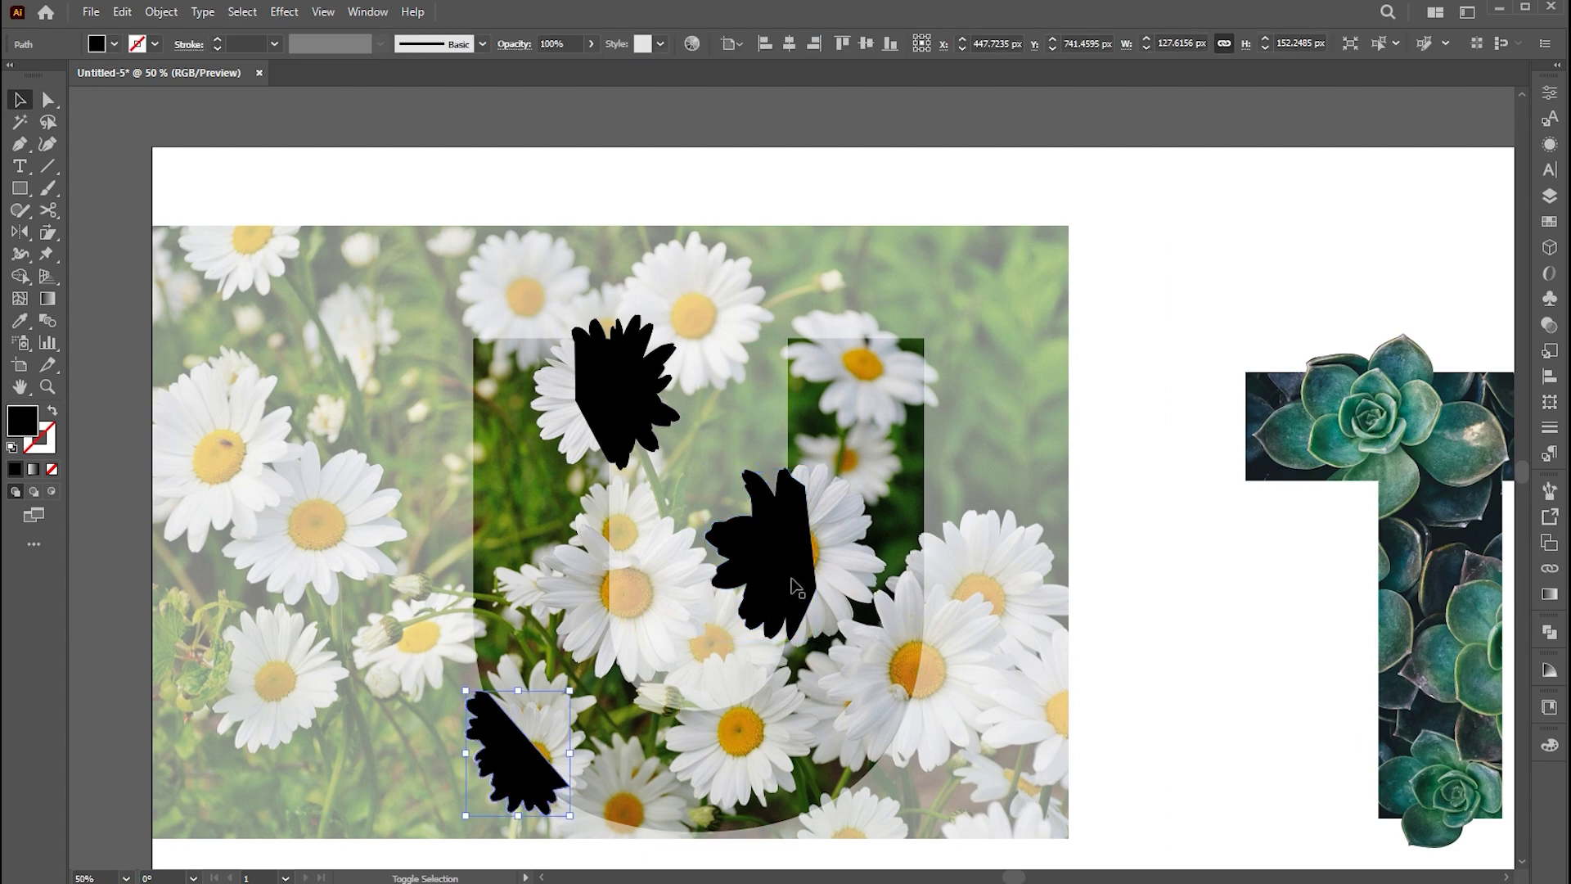
right_click(628, 381)
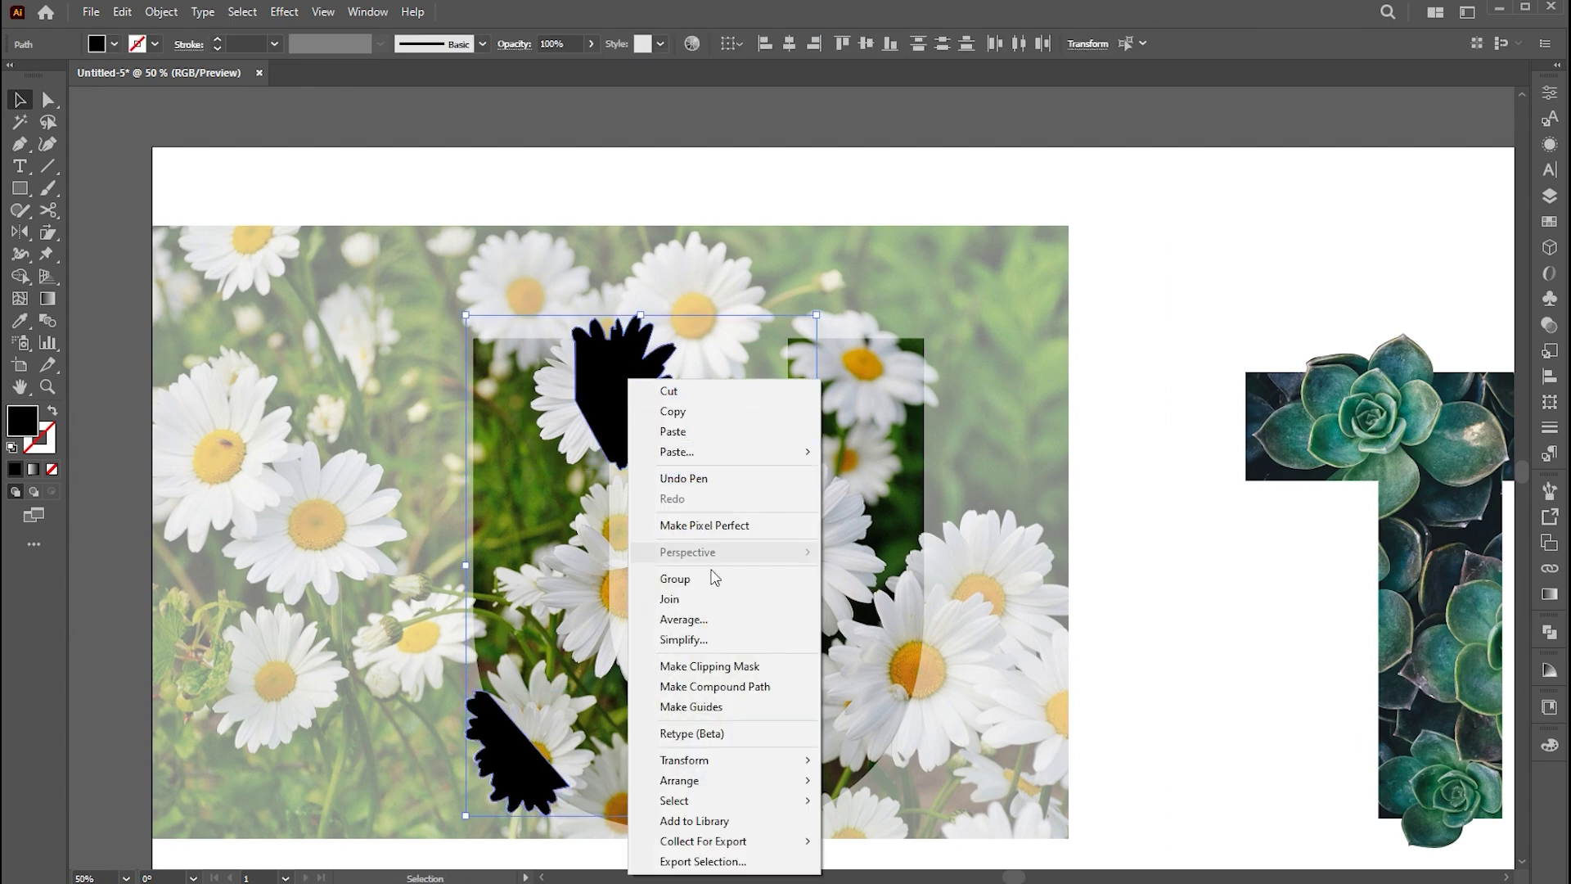
click(709, 686)
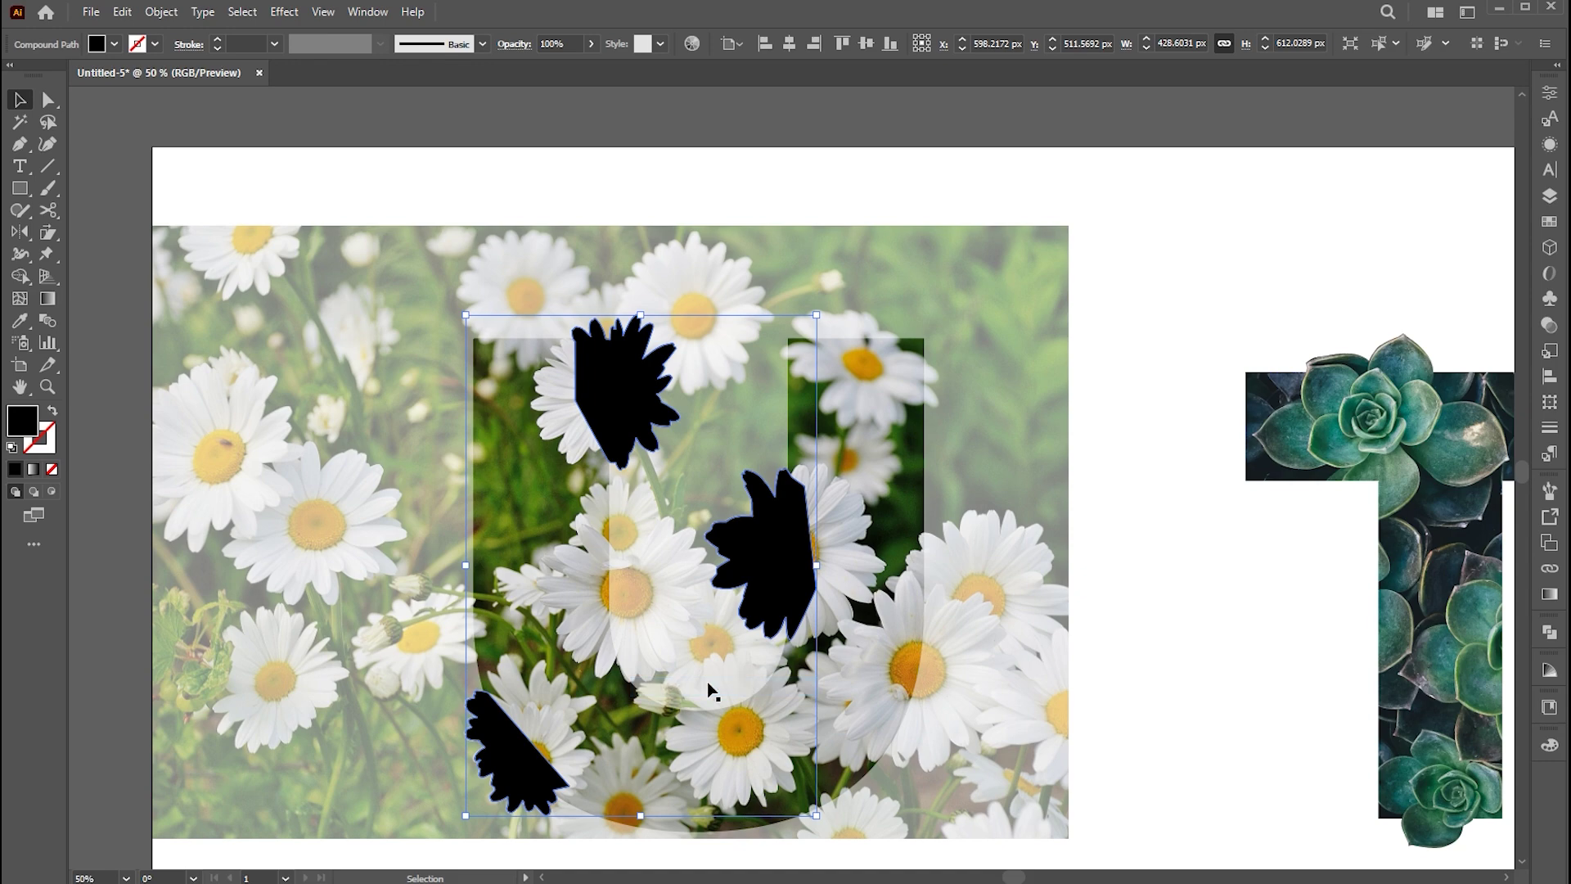
Set the daisy photo's opacity to 100% and clip the photo with the compound flower path
click(817, 251)
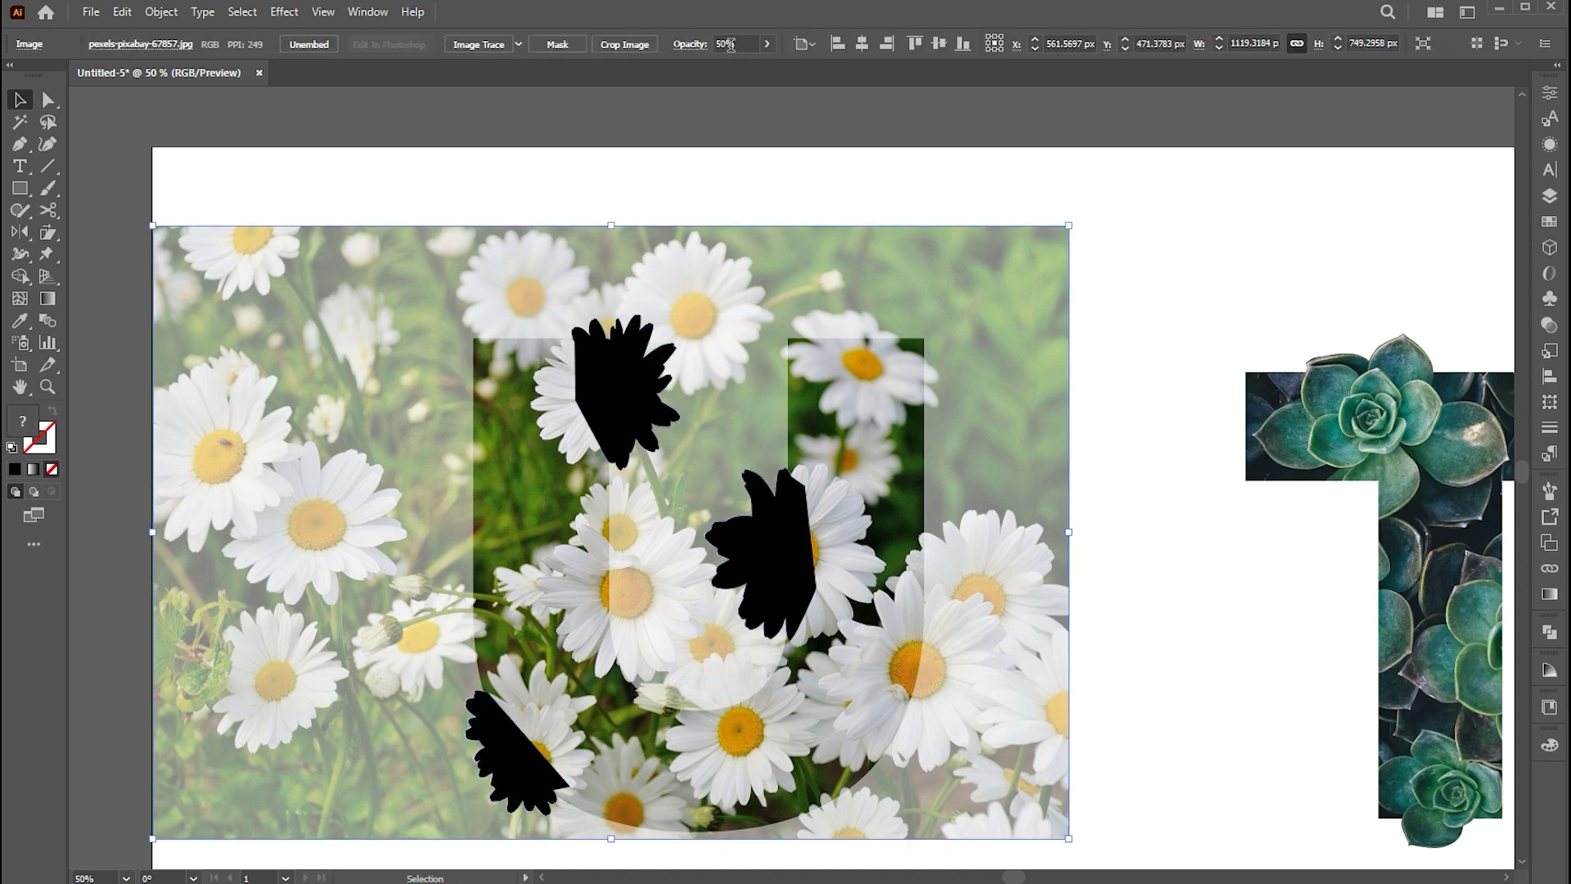
text(100)
key(Return)
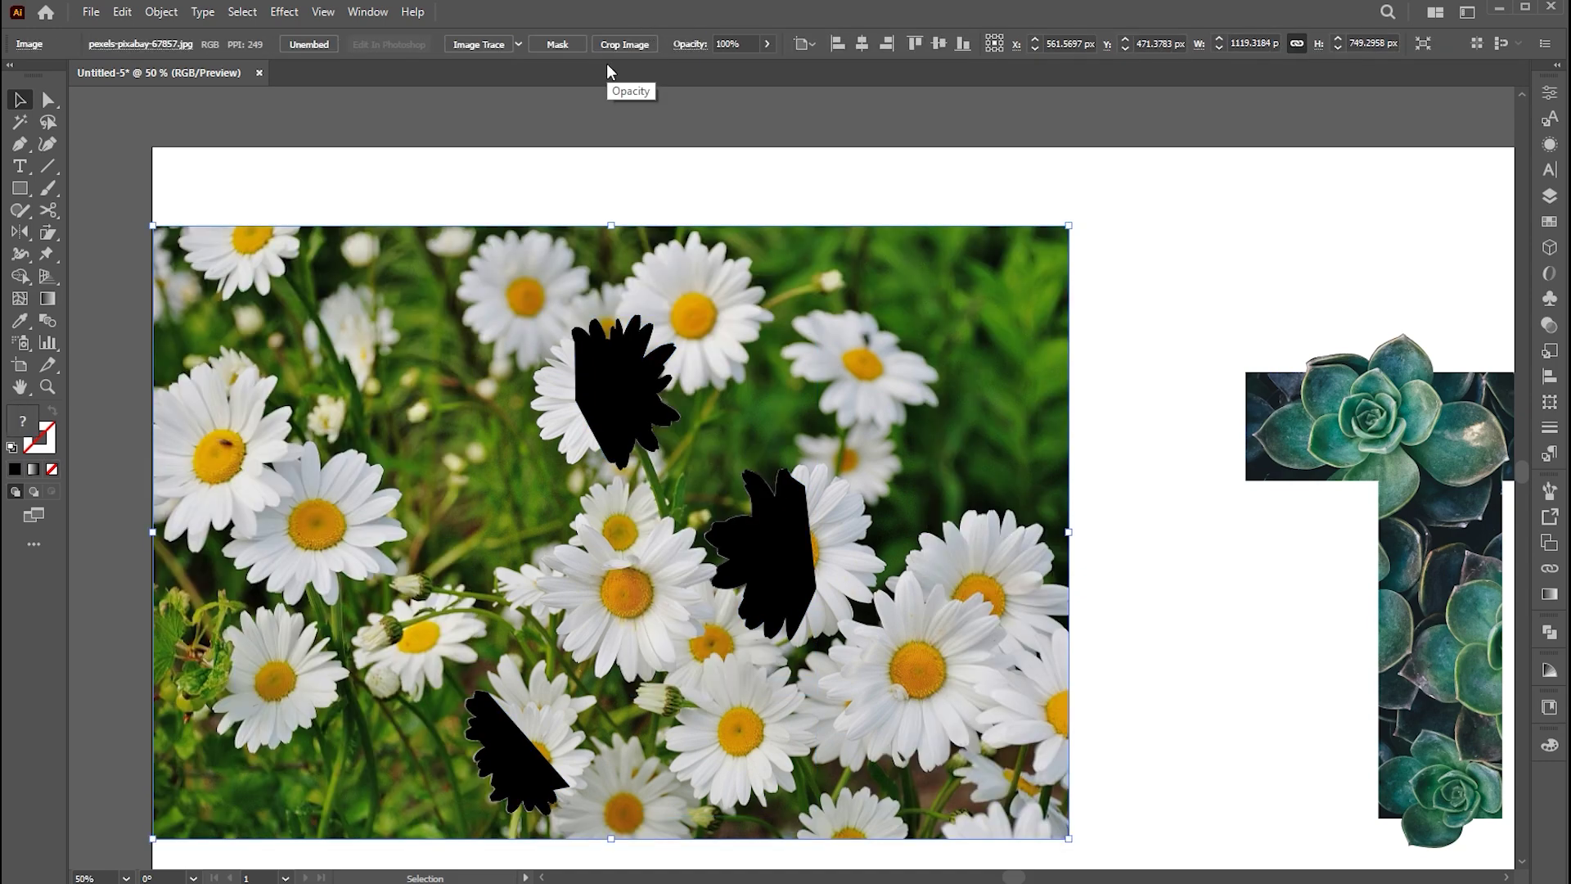
shift+click(627, 393)
right_click(634, 373)
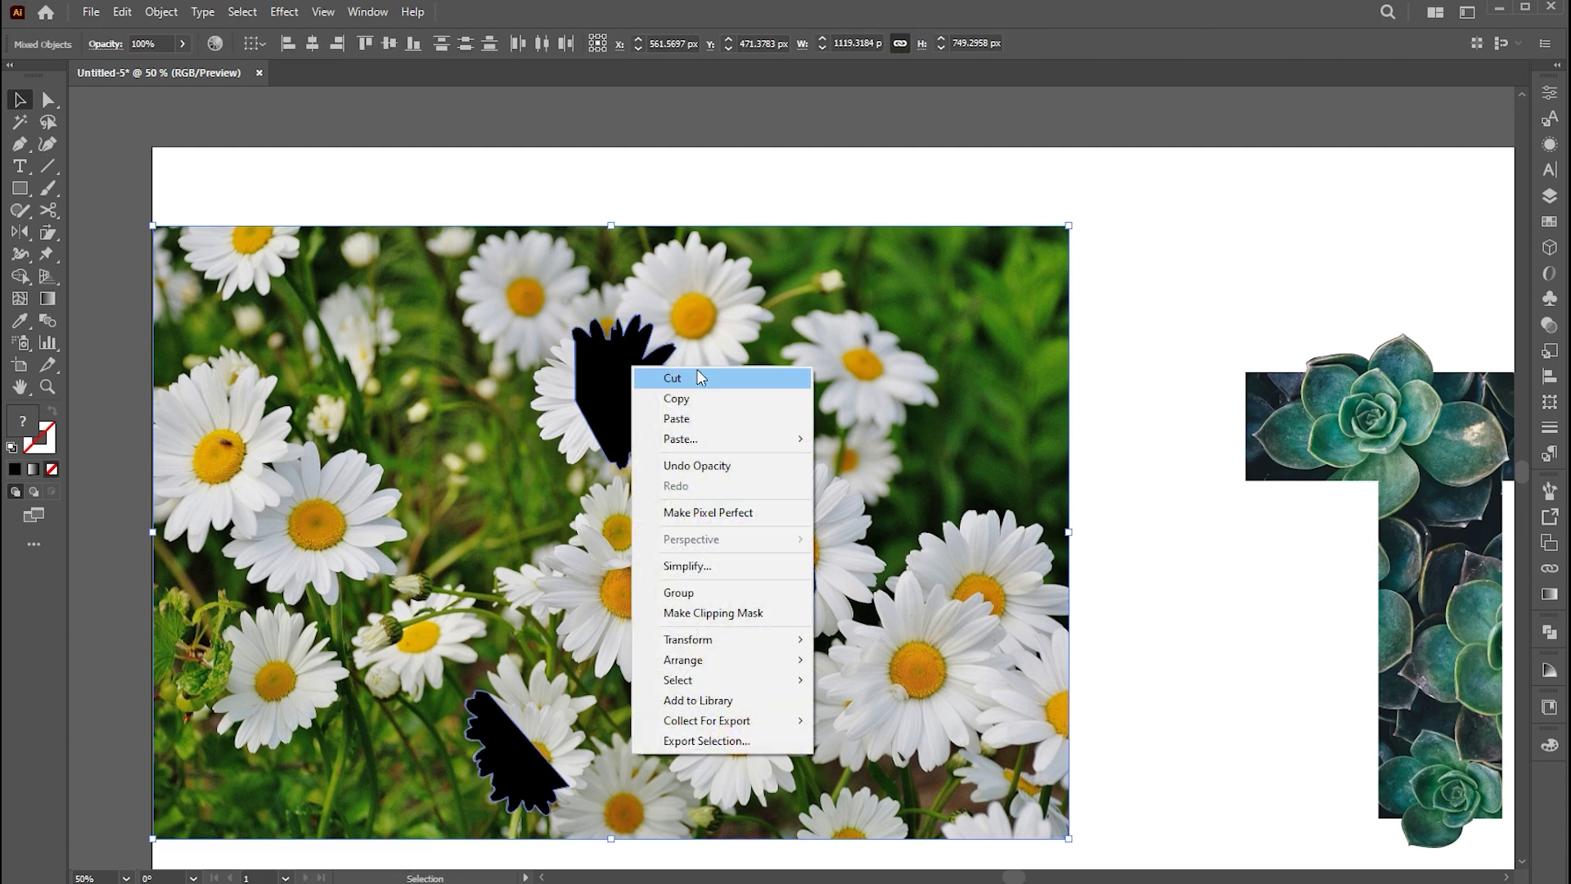
click(690, 615)
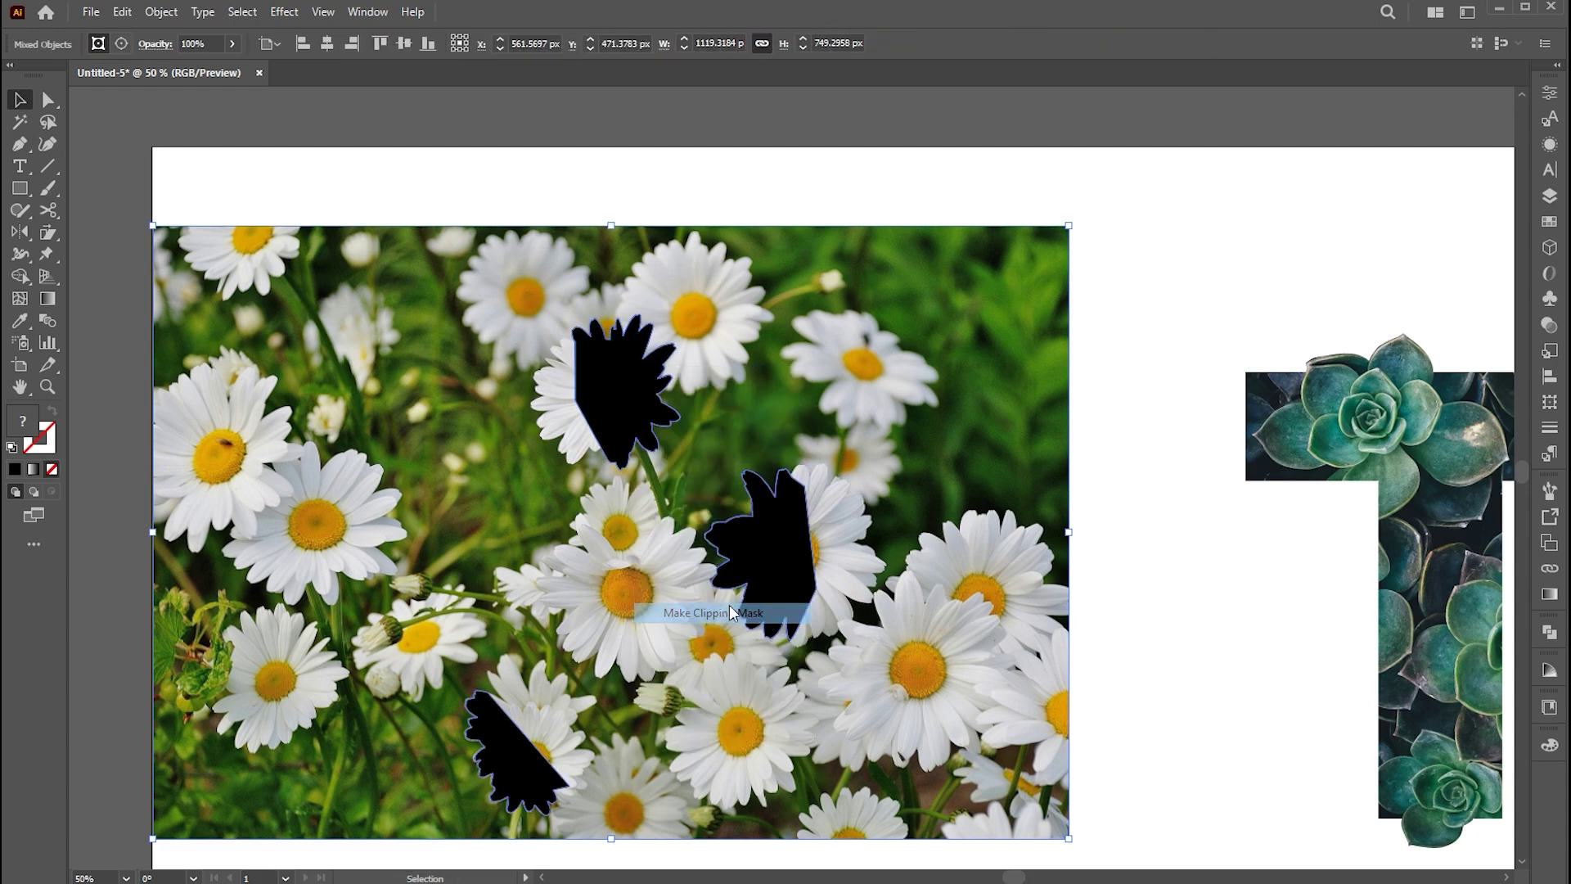
Examine the clipped daisy petals along the U's edges up close and the two finished letters on the artboard
click(1035, 515)
drag(1035, 515, 1049, 468)
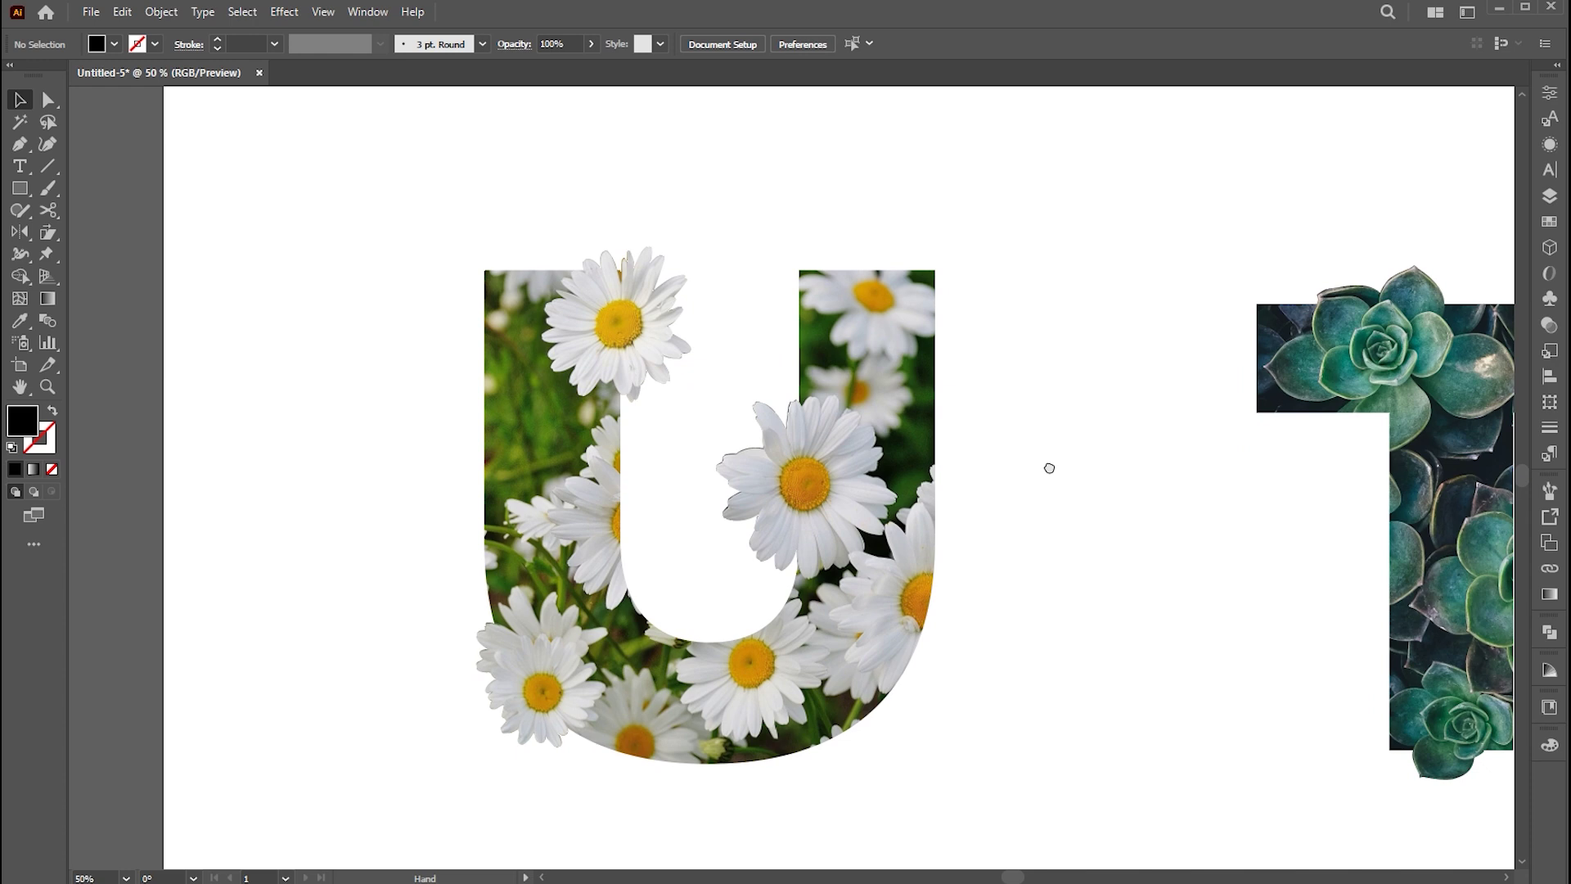
key(z)
drag(990, 514, 1039, 479)
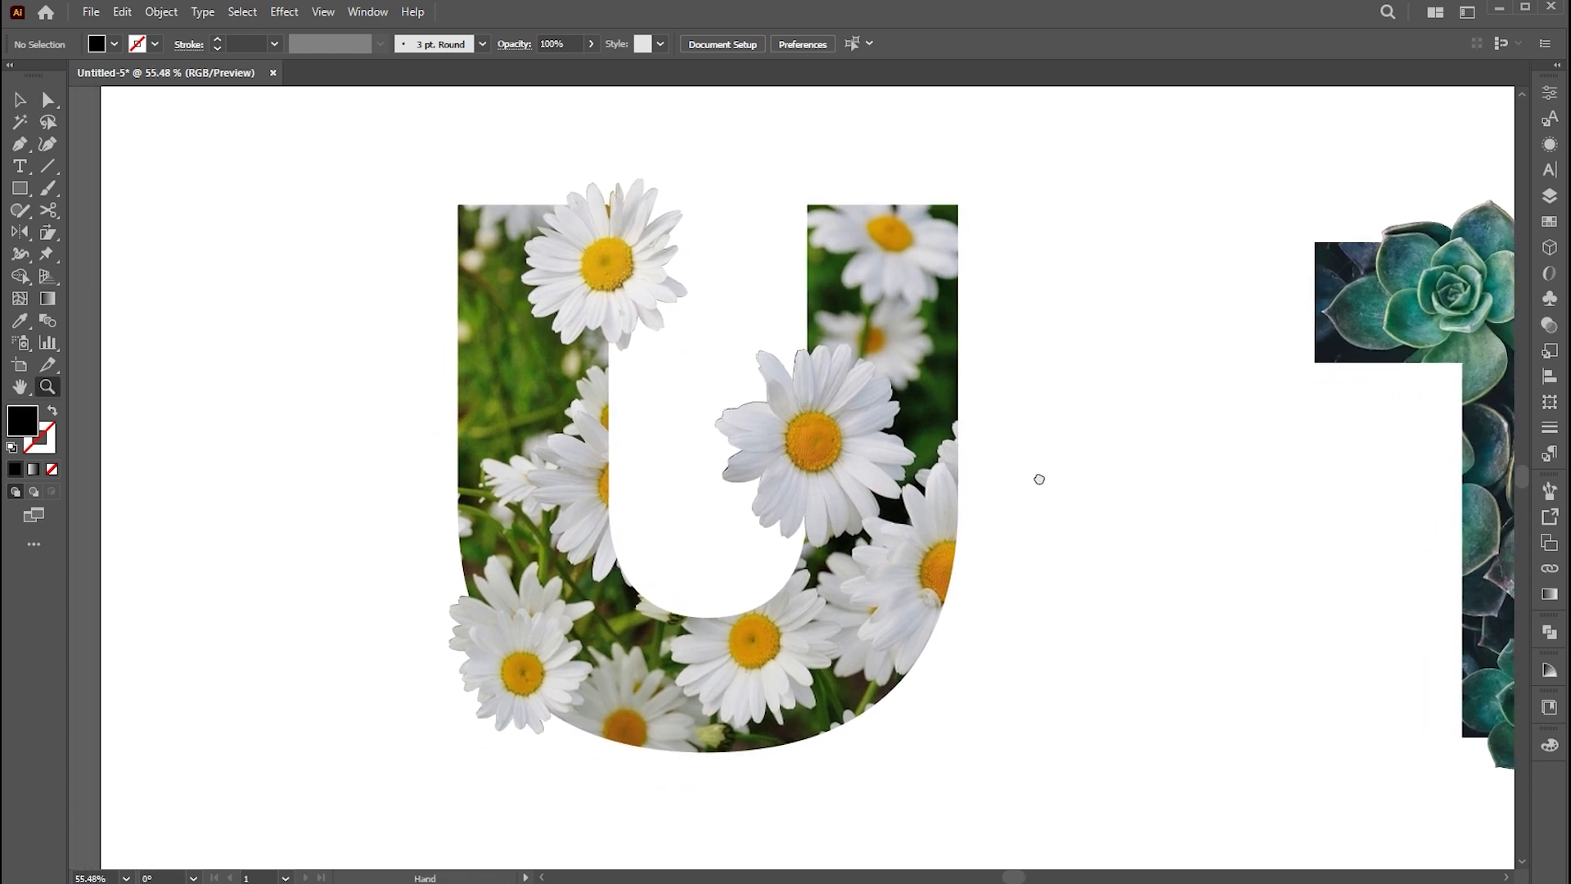
drag(877, 505, 926, 507)
drag(793, 378, 834, 392)
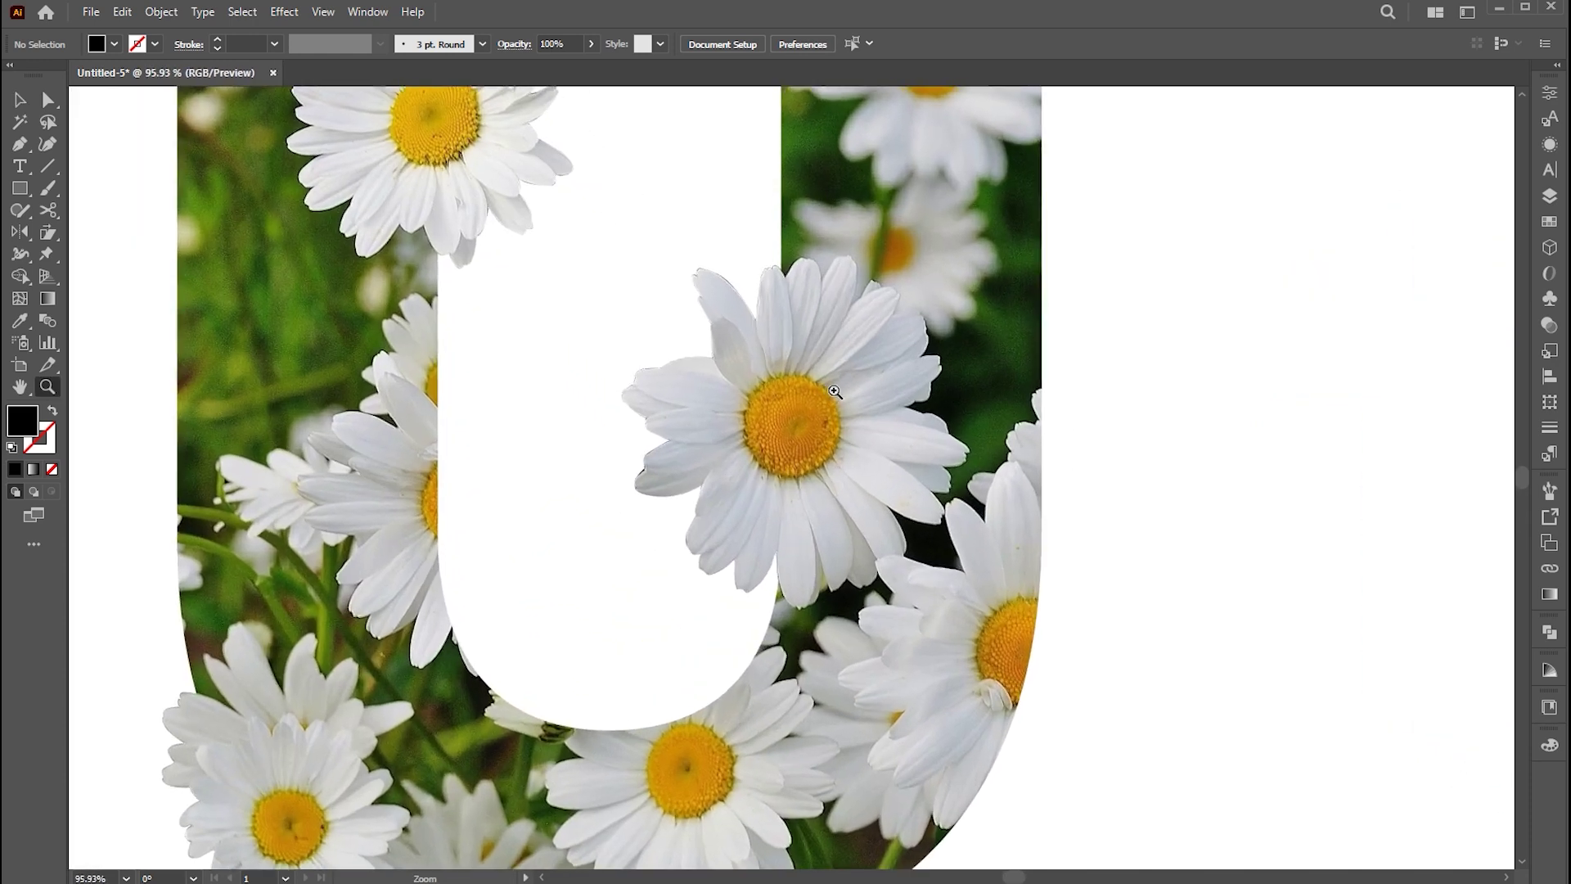
scroll(834, 392, down, 5)
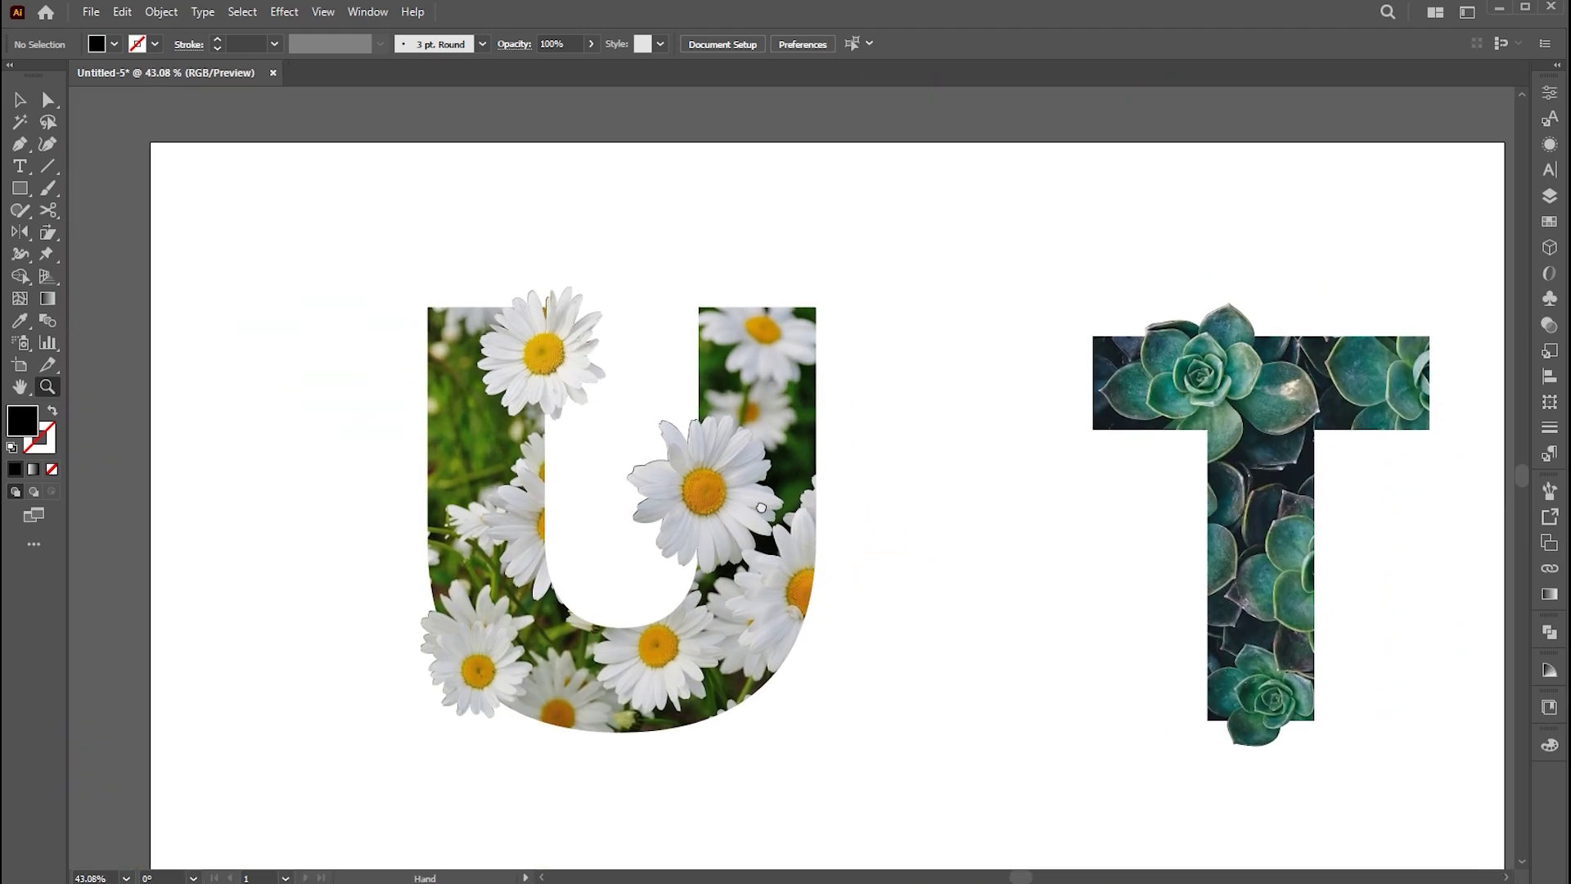
drag(761, 507, 734, 506)
key(ctrl+0)
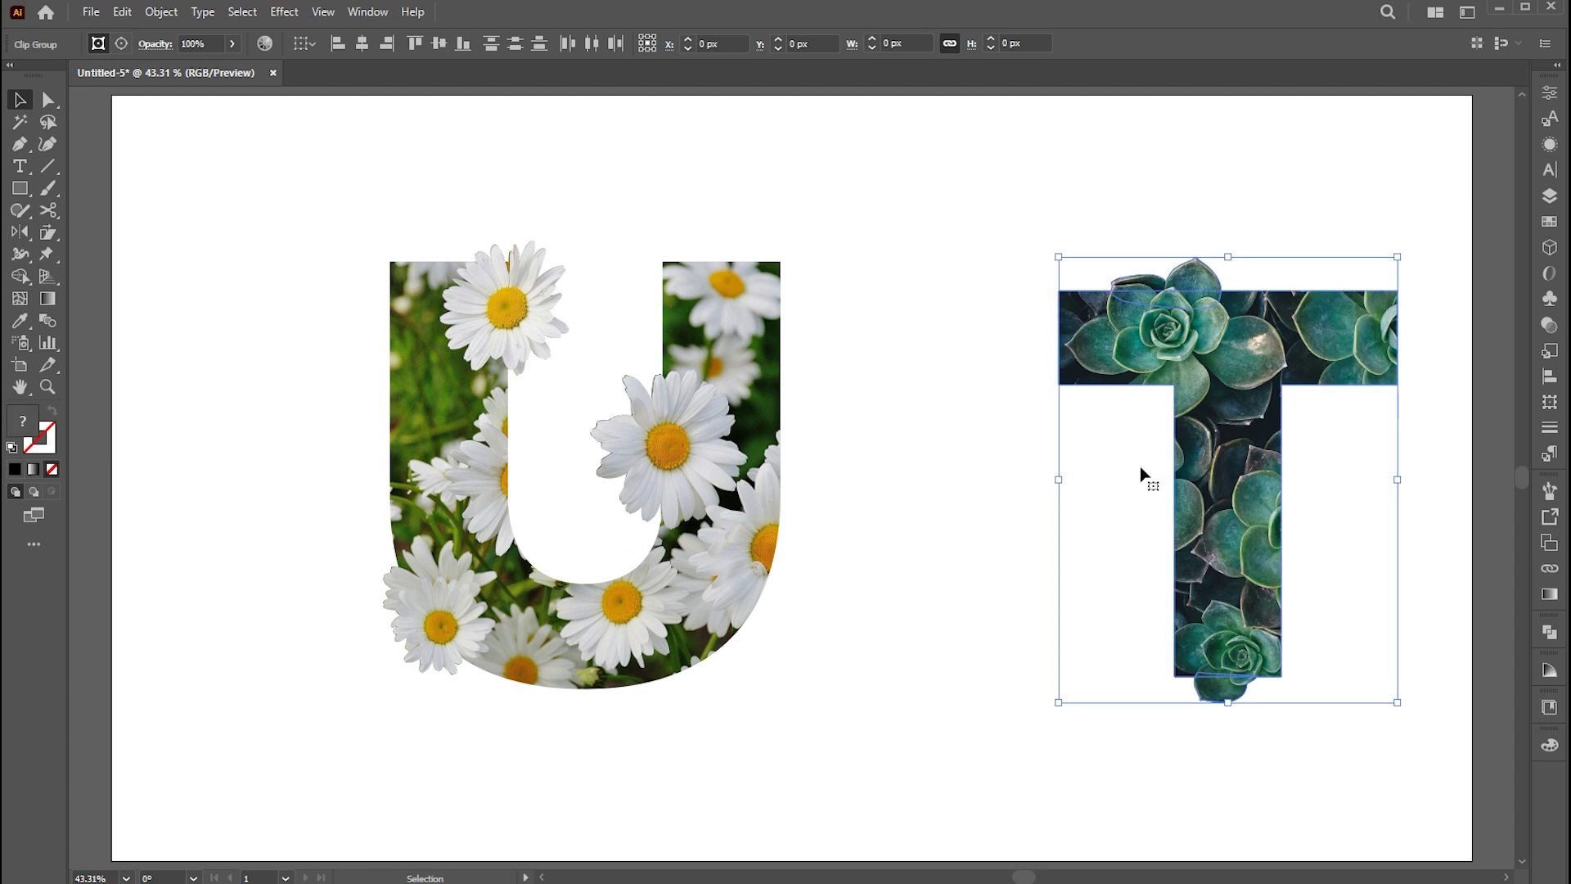
Enlarge the succulent T and shift both letters left to balance them on the artboard
drag(1059, 480, 1028, 484)
drag(1200, 405, 1143, 407)
drag(332, 216, 332, 215)
drag(458, 360, 387, 359)
click(888, 520)
key(space)
mouse_move(892, 515)
mouse_down()
mouse_move(852, 519)
mouse_move(899, 513)
mouse_up()
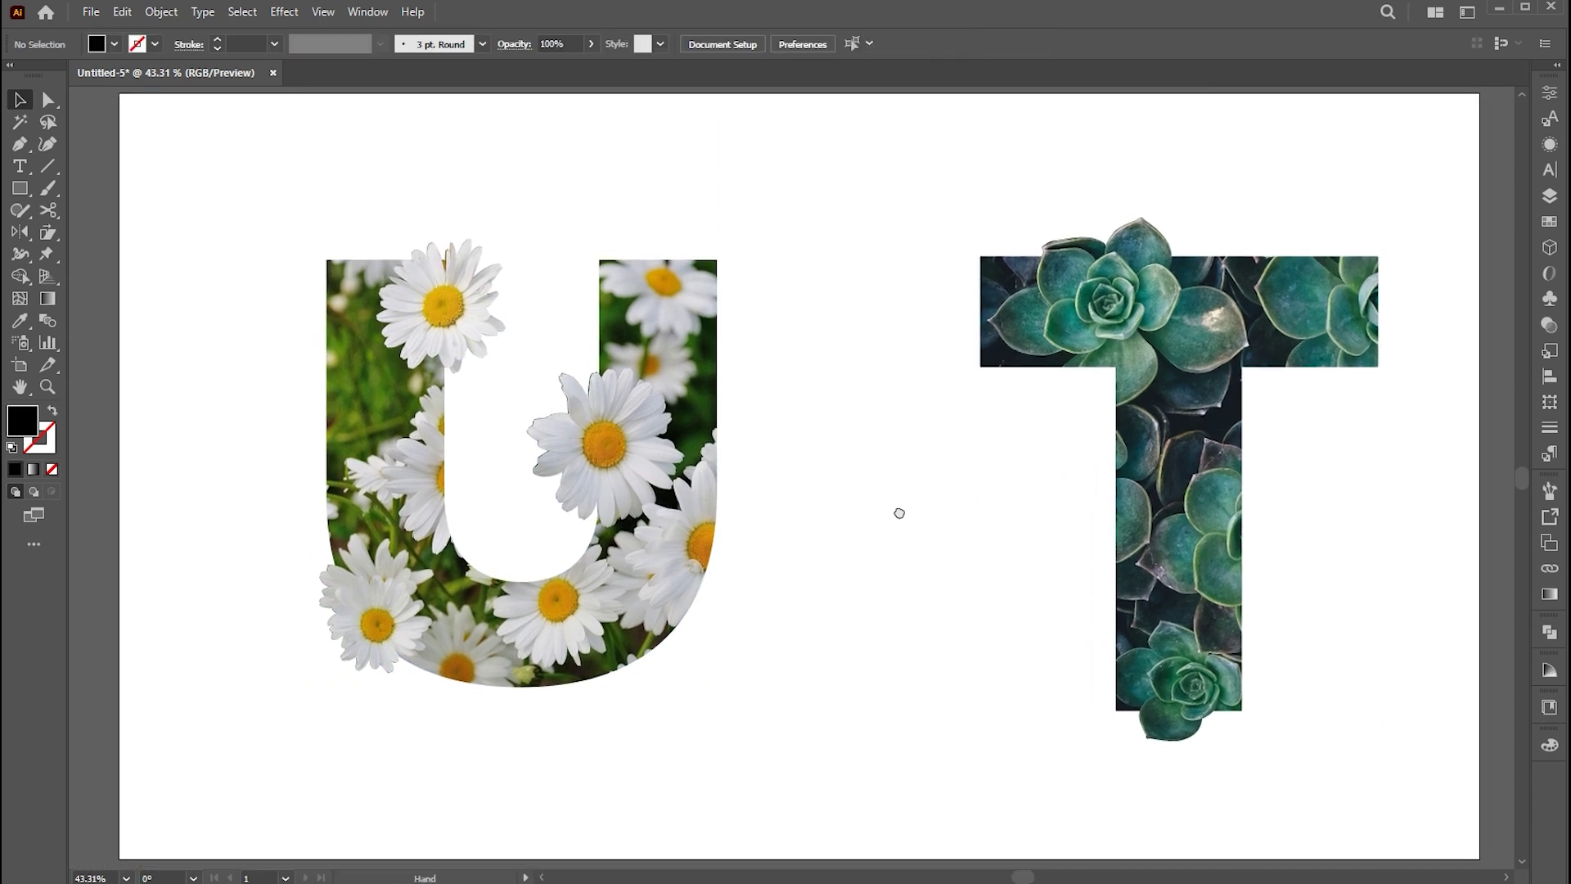